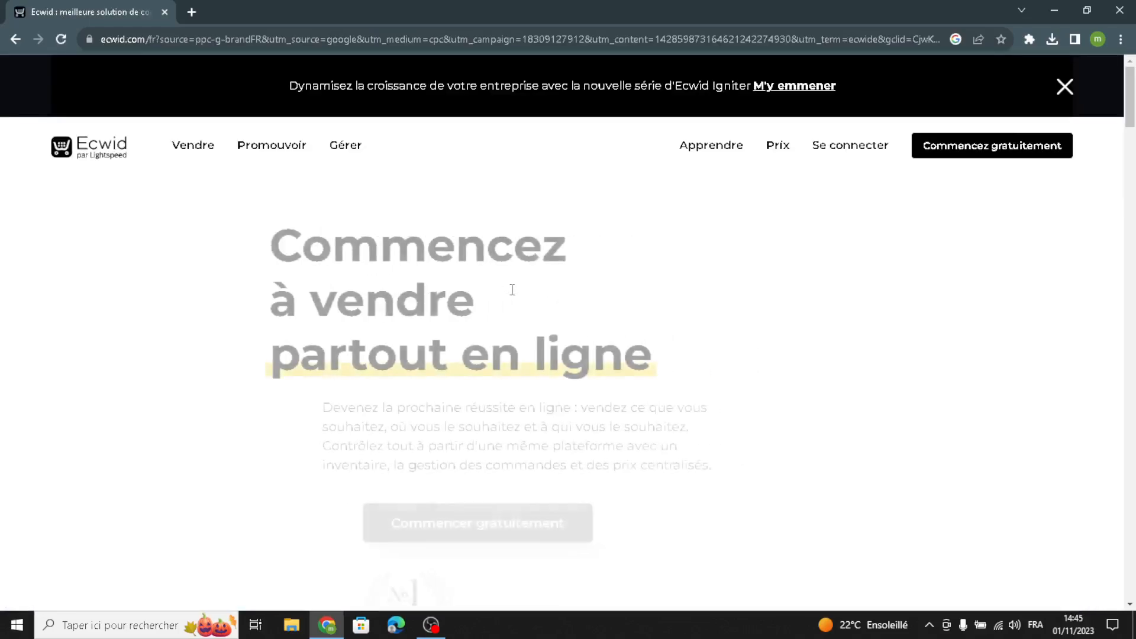
- Translate the French Ecwid home page into English and dismiss the translation popup
{"action": "right_click", "coordinate": [561, 316]}
{"action": "left_click", "coordinate": [623, 480]}
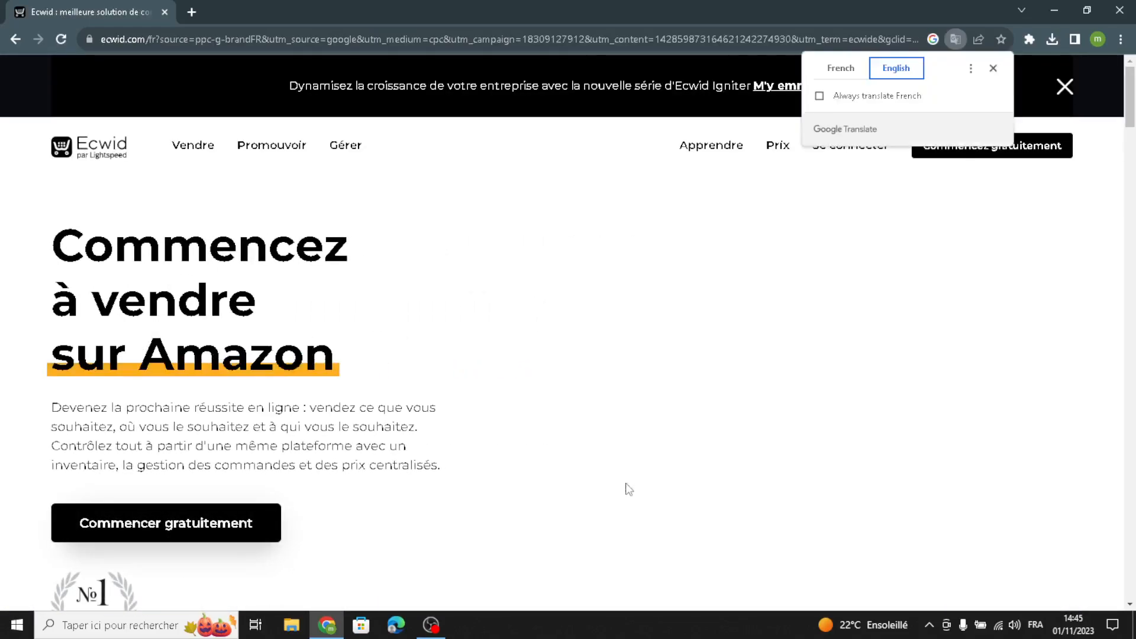
{"action": "left_click", "coordinate": [993, 69]}
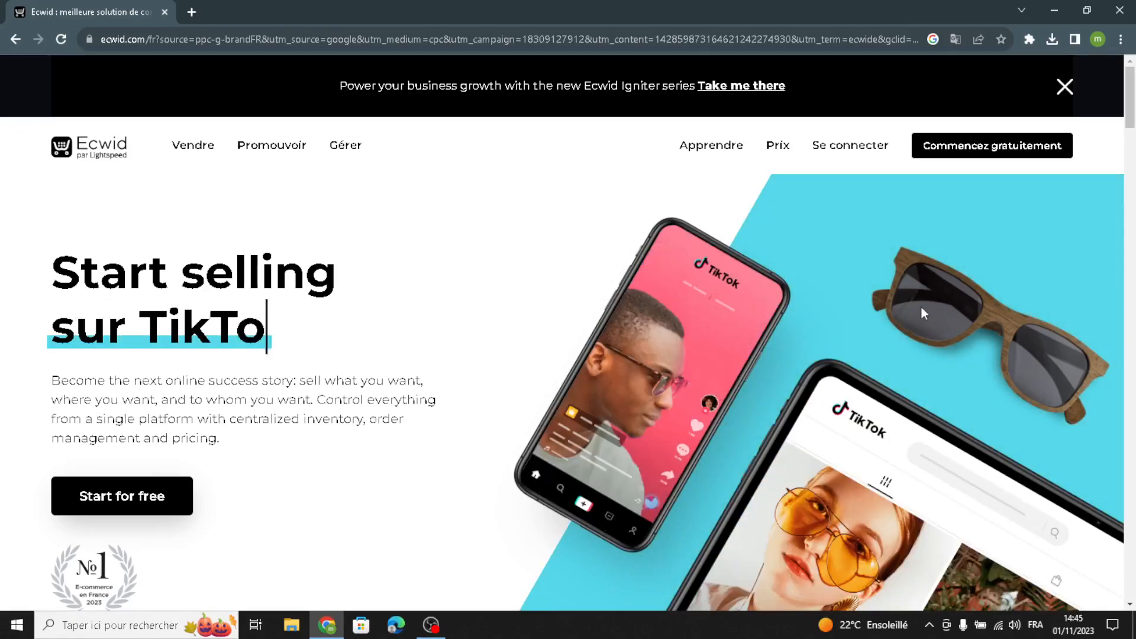
- Start for free with Ecwid and translate the store control panel into English
{"action": "left_click", "coordinate": [924, 147]}
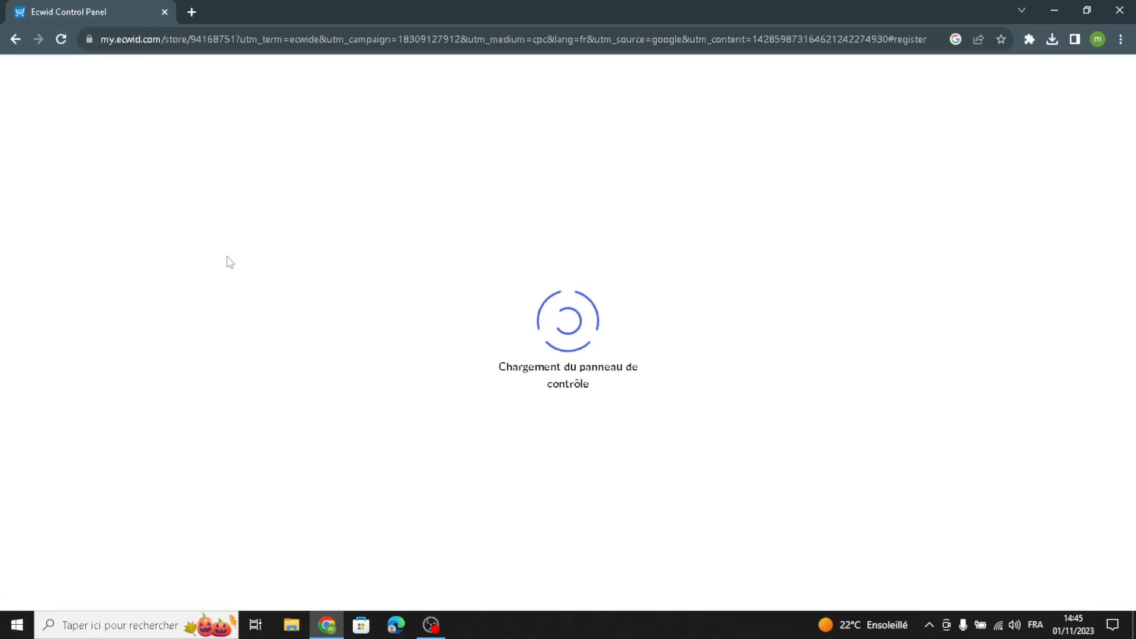
{"action": "right_click", "coordinate": [258, 273]}
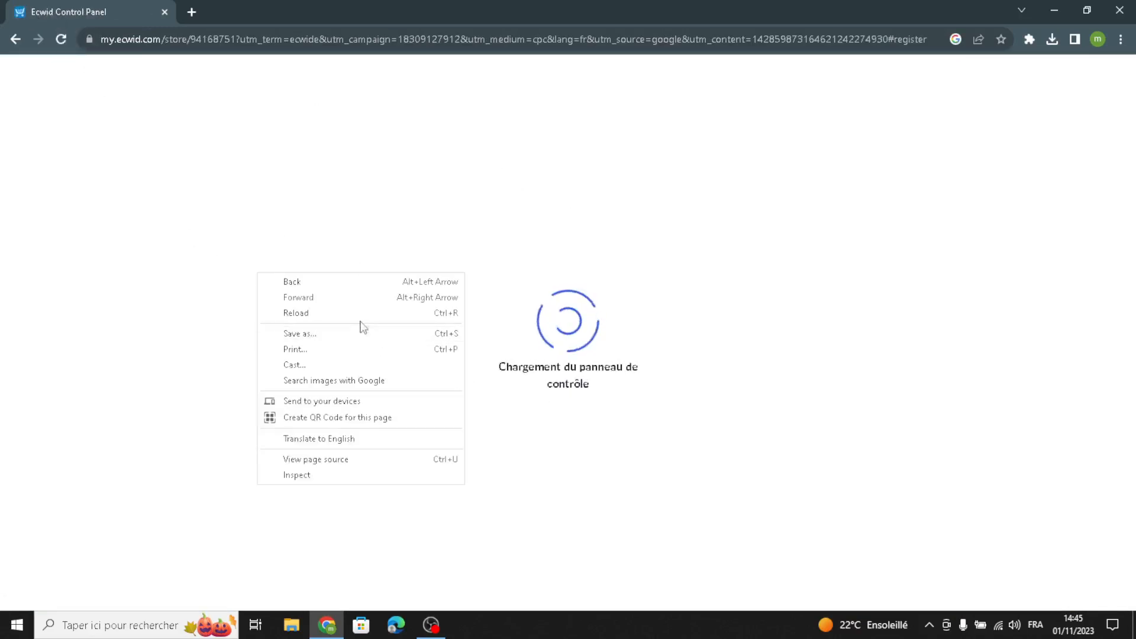
{"action": "left_click", "coordinate": [333, 441]}
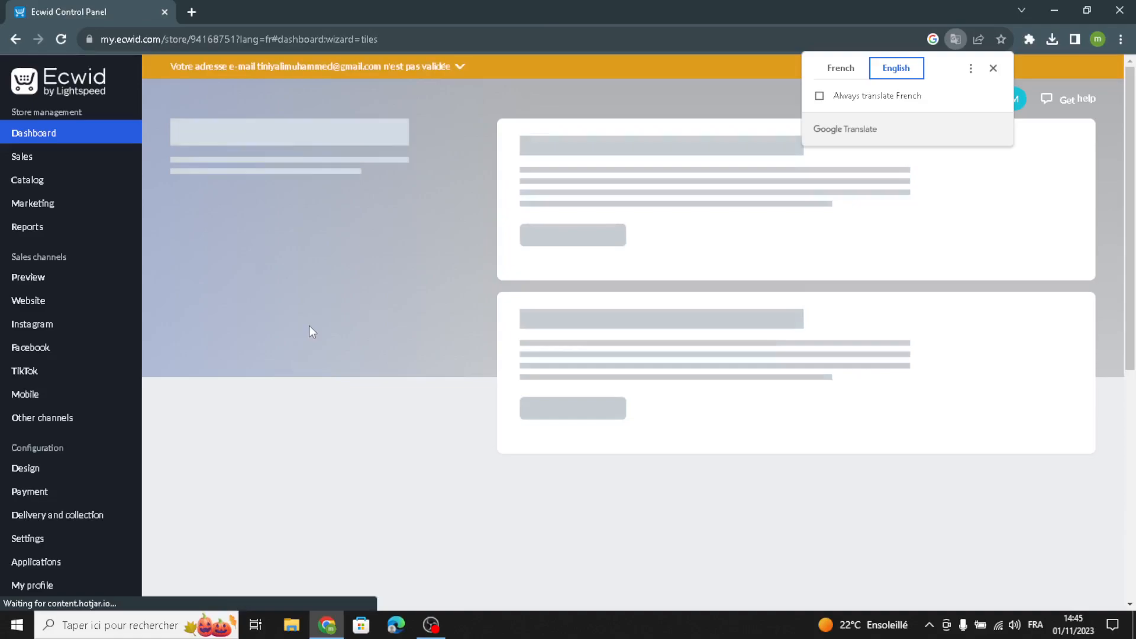
{"action": "left_click", "coordinate": [994, 68]}
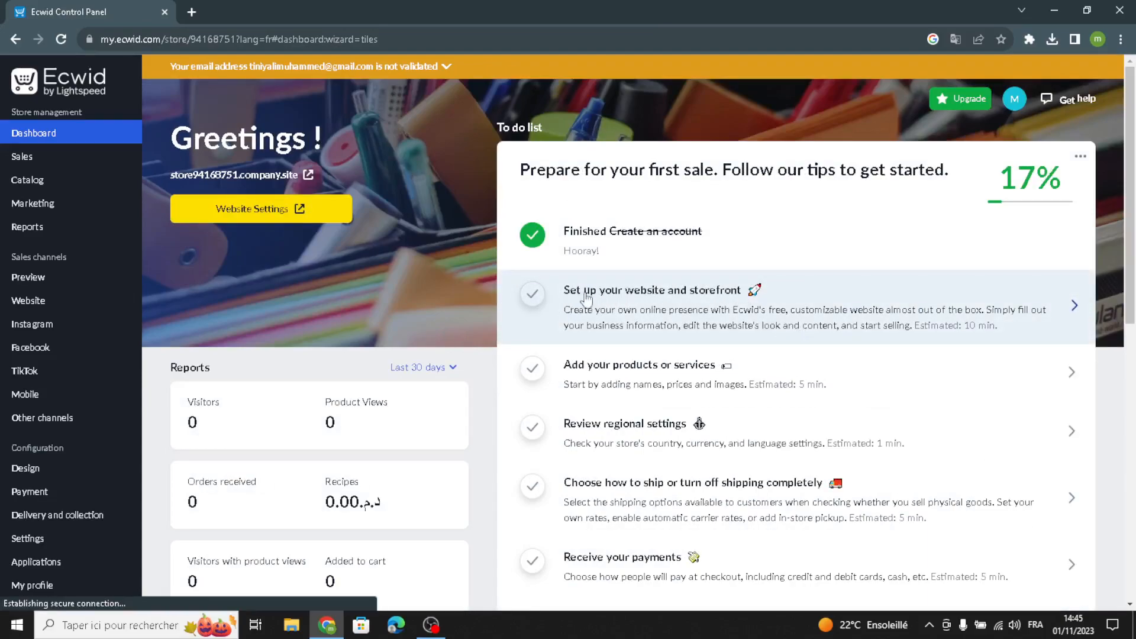
- Start the website and storefront setup task and open the site templates gallery in the site editor
{"action": "left_click", "coordinate": [697, 313]}
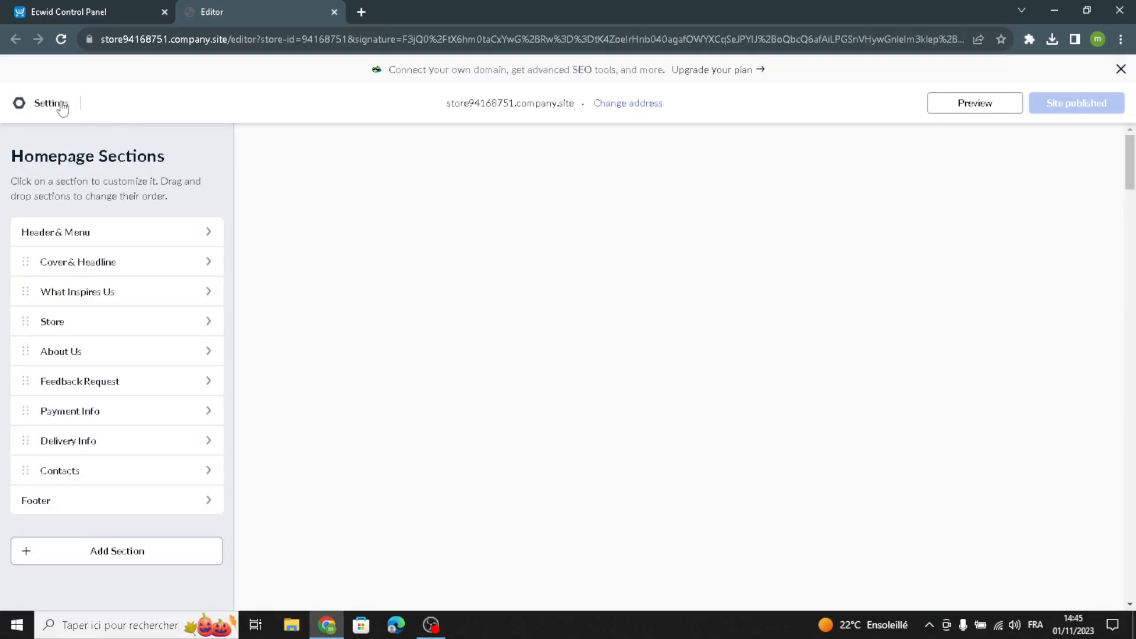
{"action": "left_click", "coordinate": [62, 108]}
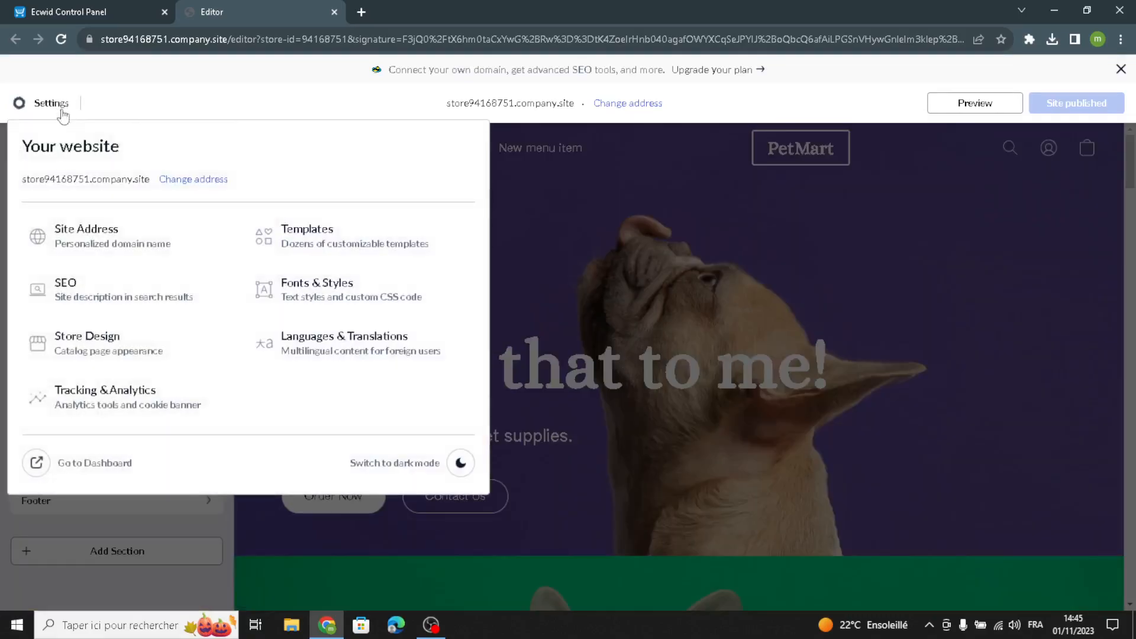
{"action": "left_click", "coordinate": [352, 232]}
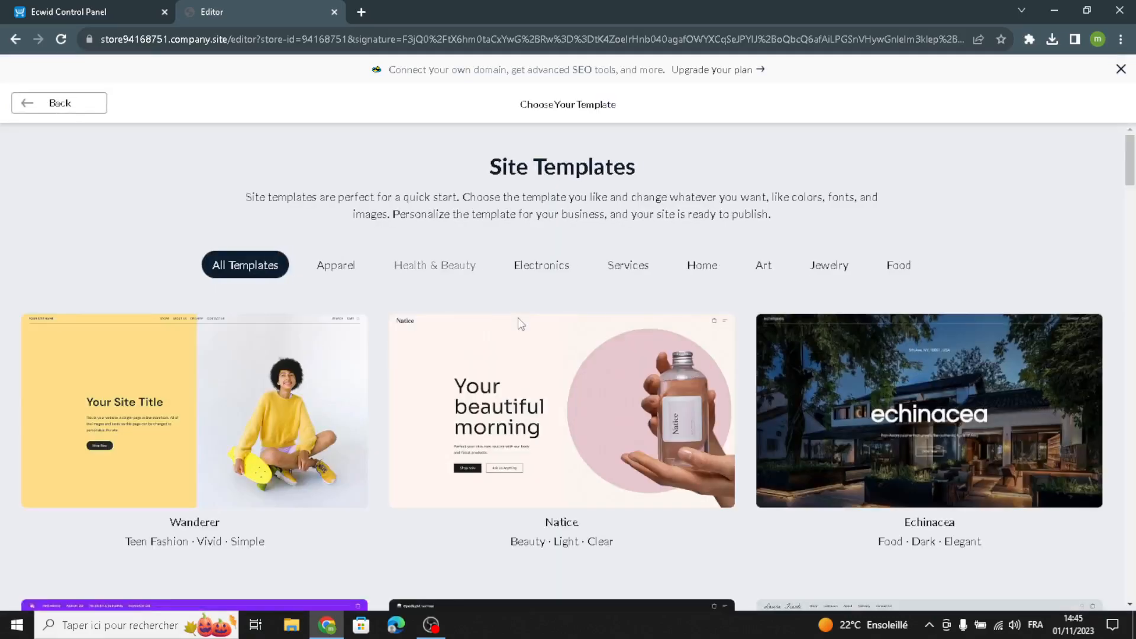
- Browse the site templates and apply the Cheeese kids fashion template to the store
{"action": "scroll", "coordinate": [519, 326], "scroll_direction": "down", "scroll_amount": 10}
{"action": "scroll", "coordinate": [506, 342], "scroll_direction": "down", "scroll_amount": 12}
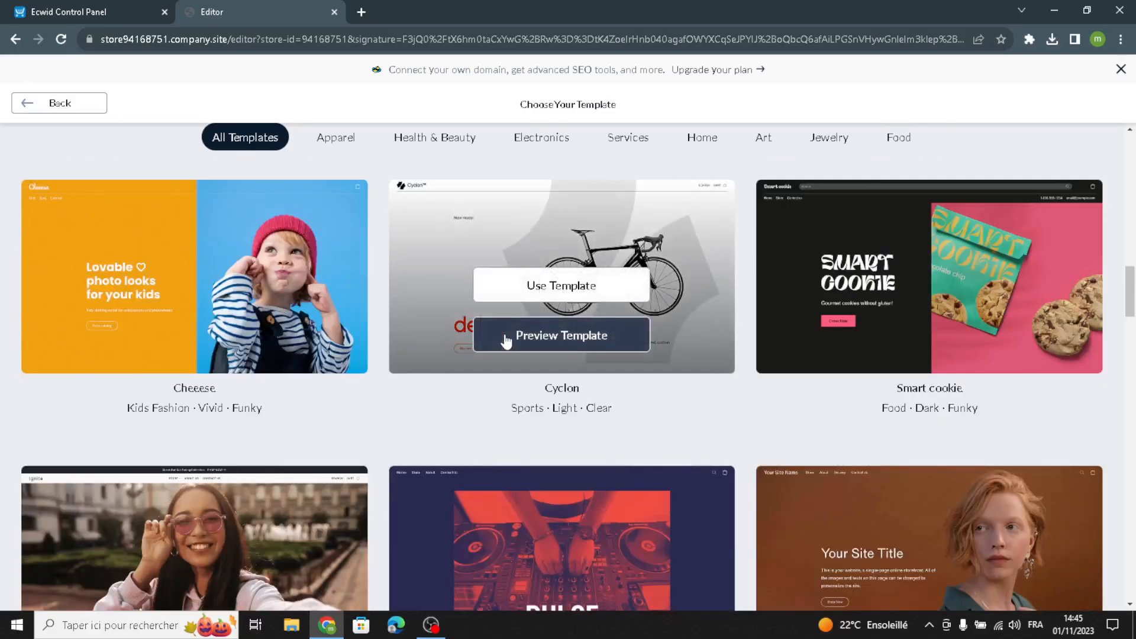
{"action": "scroll", "coordinate": [506, 342], "scroll_direction": "down", "scroll_amount": 6}
{"action": "scroll", "coordinate": [504, 335], "scroll_direction": "down", "scroll_amount": 10}
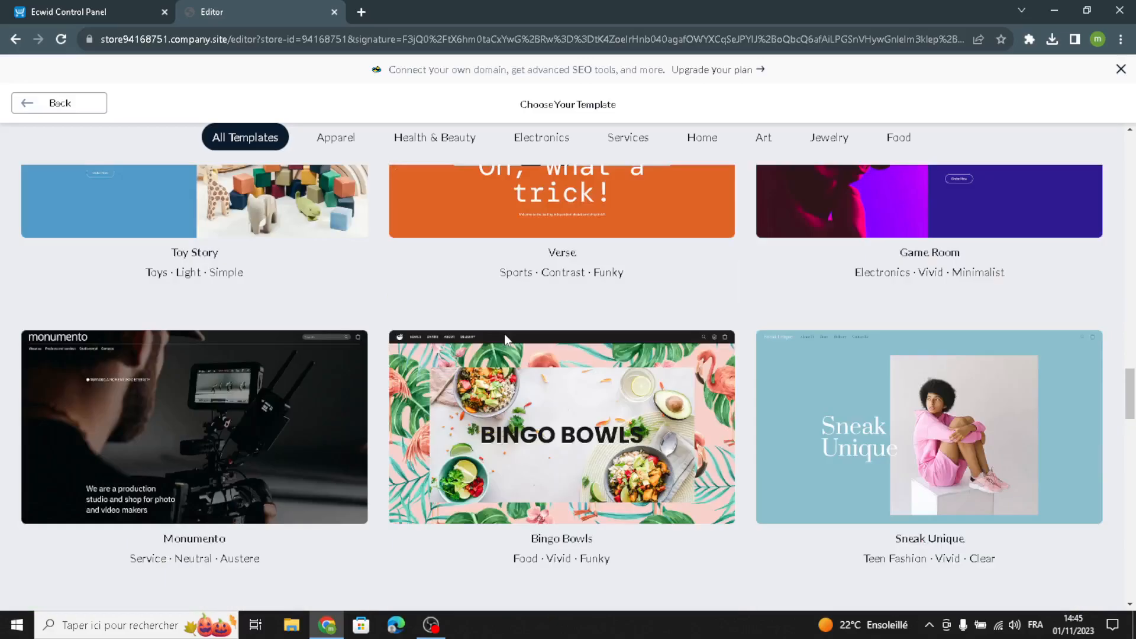
{"action": "scroll", "coordinate": [504, 334], "scroll_direction": "down", "scroll_amount": 15}
{"action": "scroll", "coordinate": [504, 334], "scroll_direction": "up", "scroll_amount": 5}
{"action": "scroll", "coordinate": [504, 334], "scroll_direction": "up", "scroll_amount": 20}
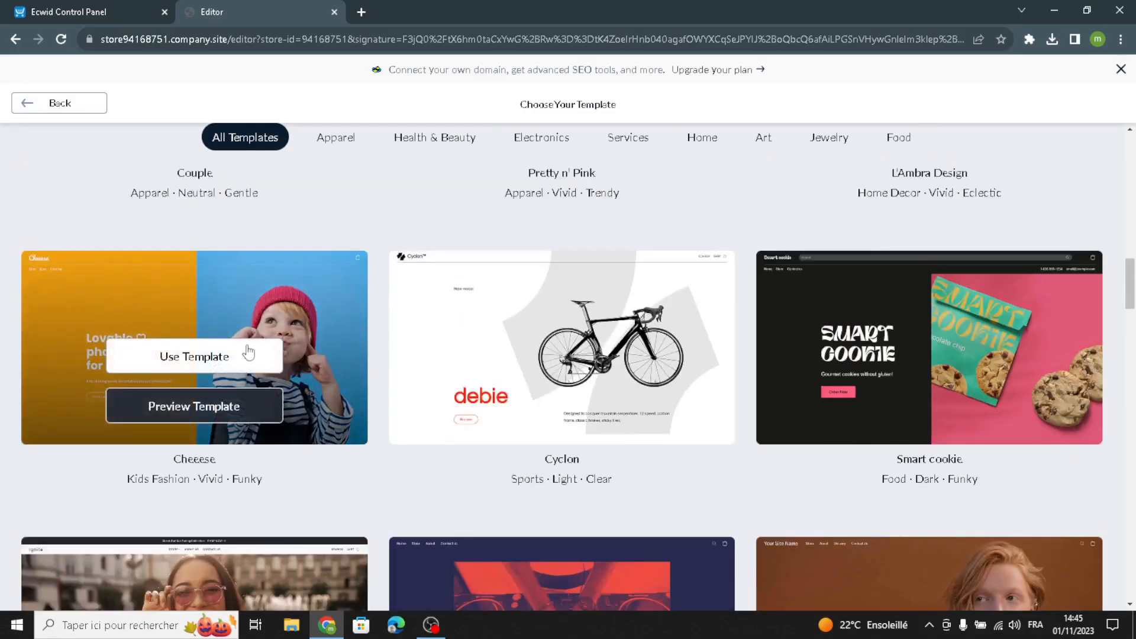
{"action": "left_click", "coordinate": [210, 362]}
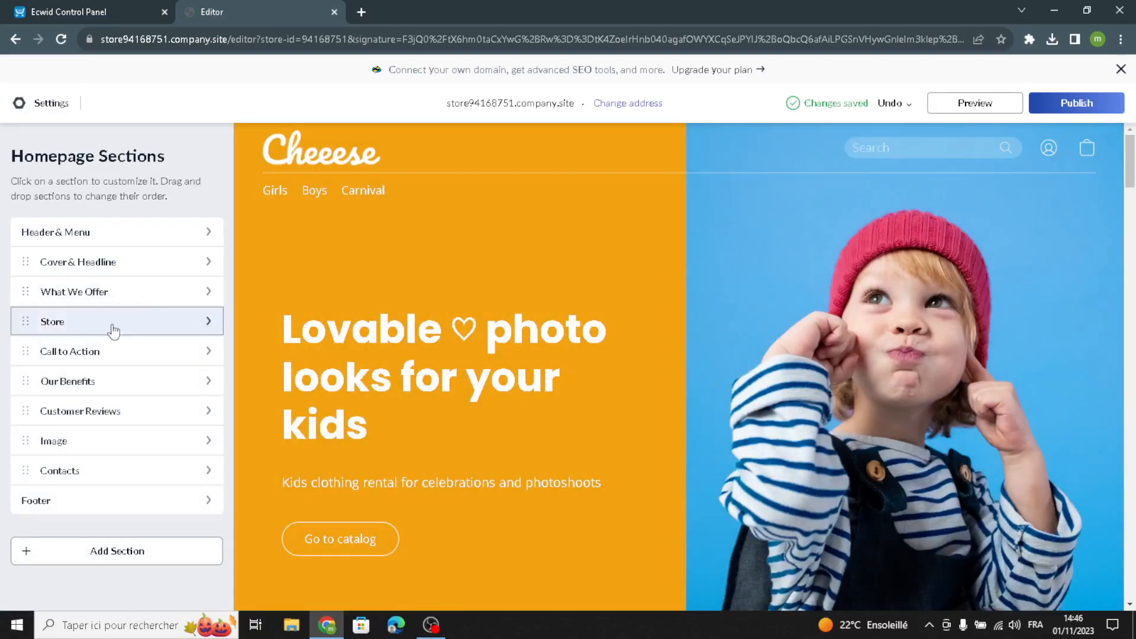
- In the Header & Menu section, switch the site logo type to Text and set its text to LittleSprouts
{"action": "left_click", "coordinate": [110, 234]}
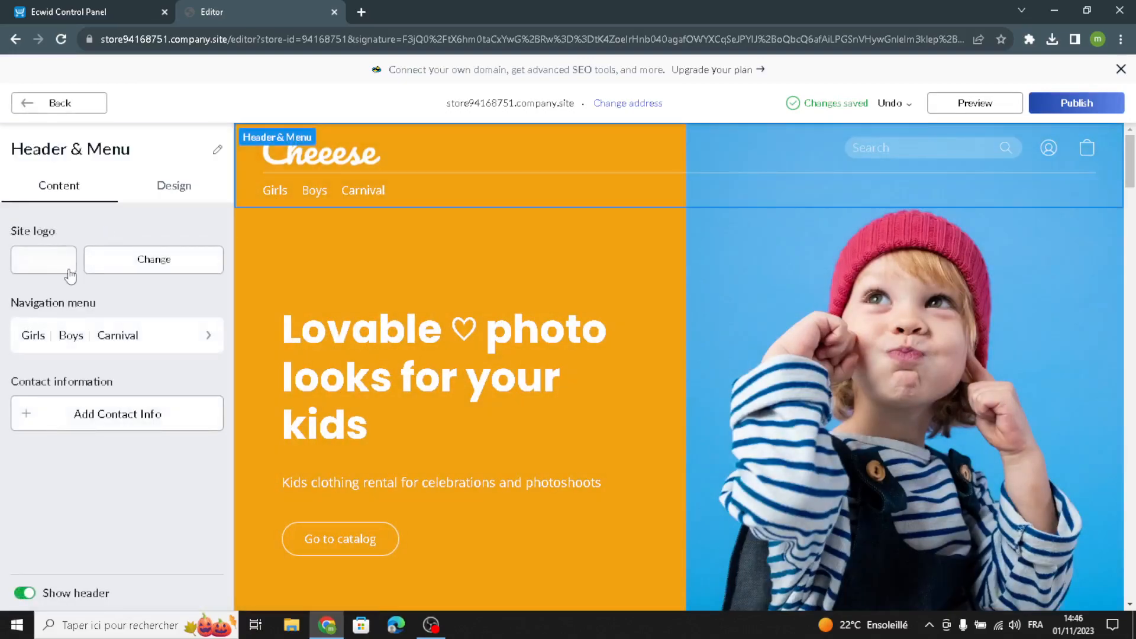
{"action": "left_click", "coordinate": [64, 269]}
{"action": "left_click", "coordinate": [100, 232]}
{"action": "left_click", "coordinate": [87, 261]}
{"action": "left_click", "coordinate": [79, 232]}
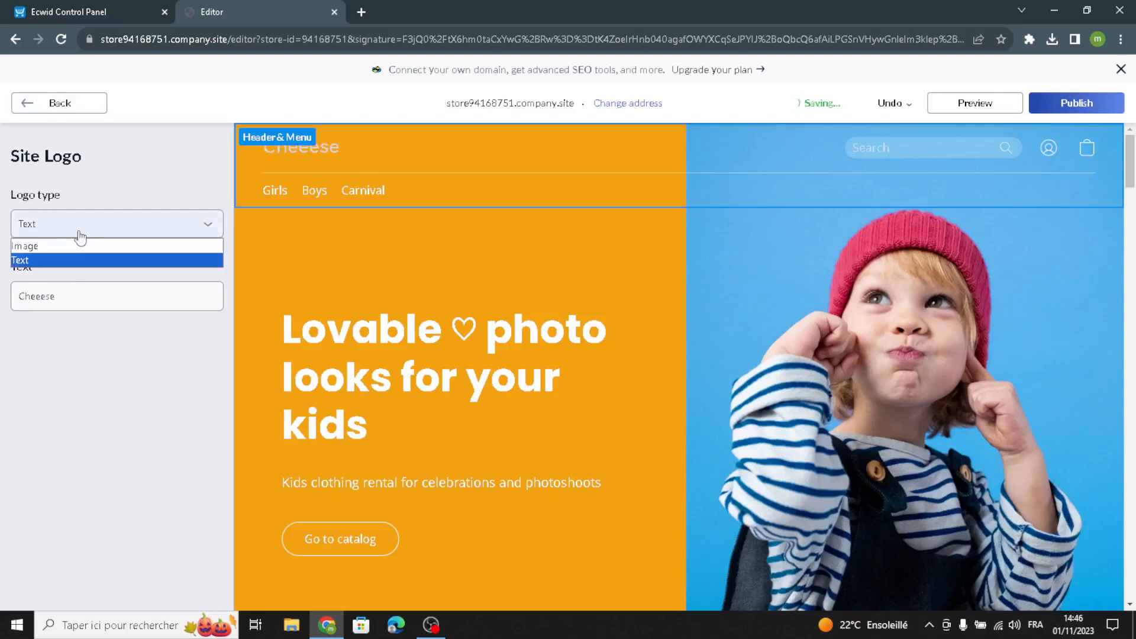
{"action": "left_click", "coordinate": [56, 370]}
{"action": "left_click_drag", "start_coordinate": [77, 289], "coordinate": [3, 287]}
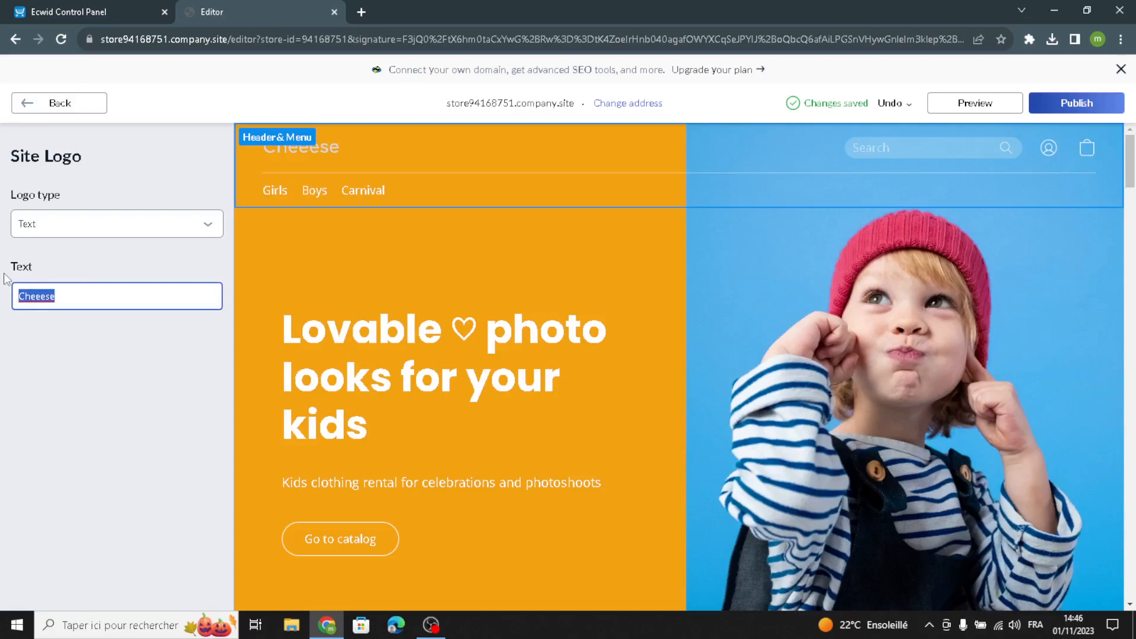
{"action": "type", "text": "LittleSprouts"}
{"action": "left_click", "coordinate": [47, 104]}
- Review the header's navigation menu items and switch the header to the single-row layout with a centred logo
{"action": "left_click", "coordinate": [32, 338]}
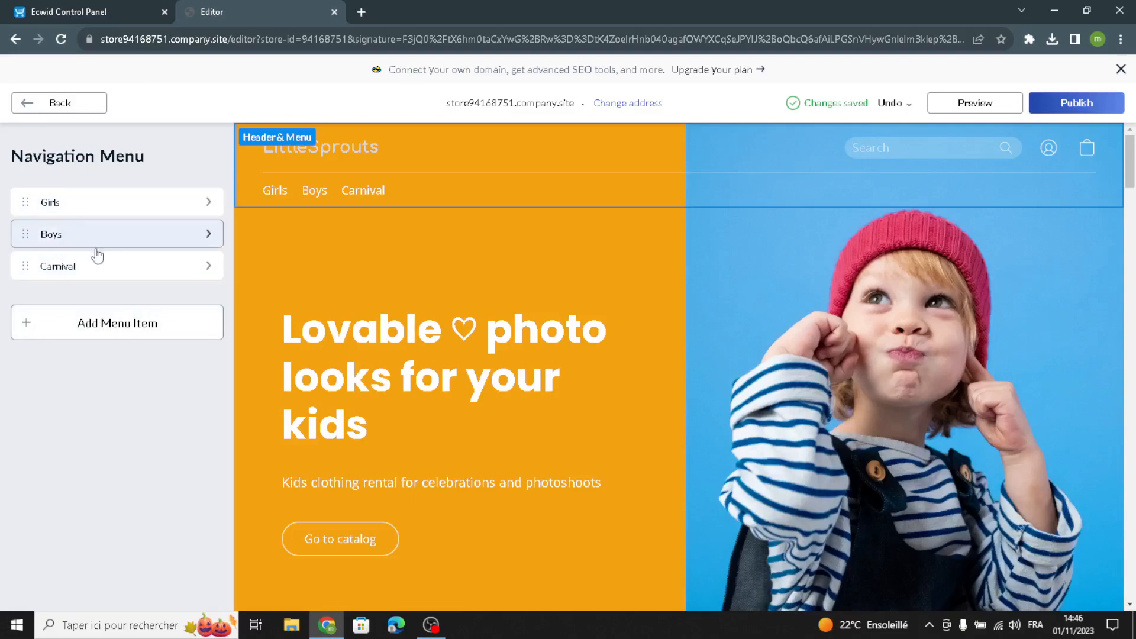
{"action": "left_click", "coordinate": [27, 104]}
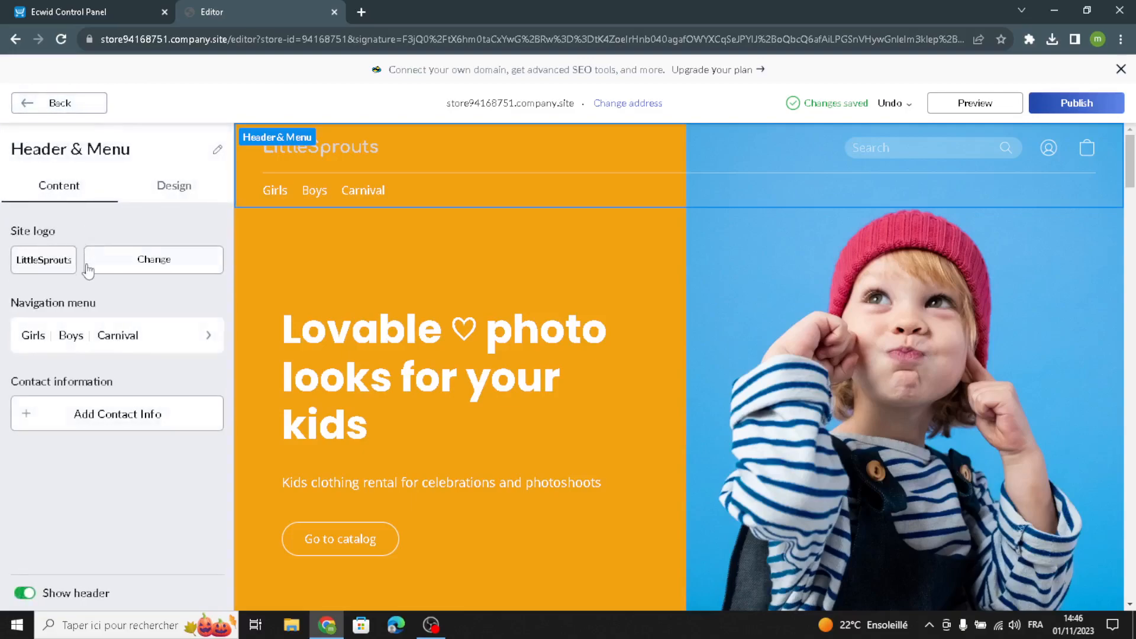
{"action": "left_click", "coordinate": [163, 190]}
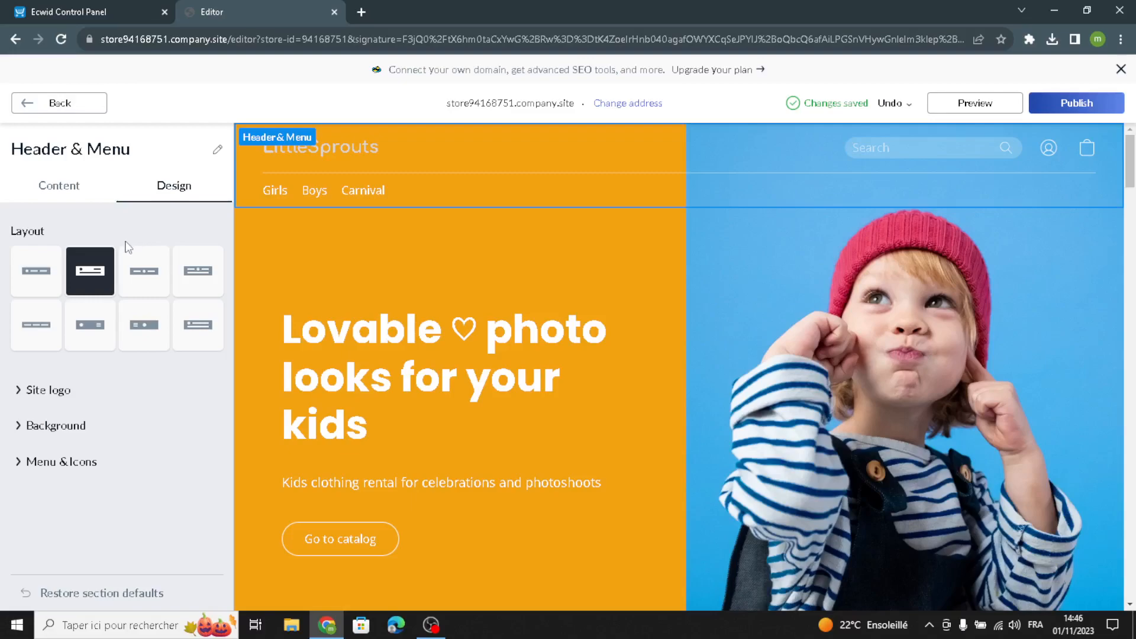
{"action": "left_click", "coordinate": [143, 270]}
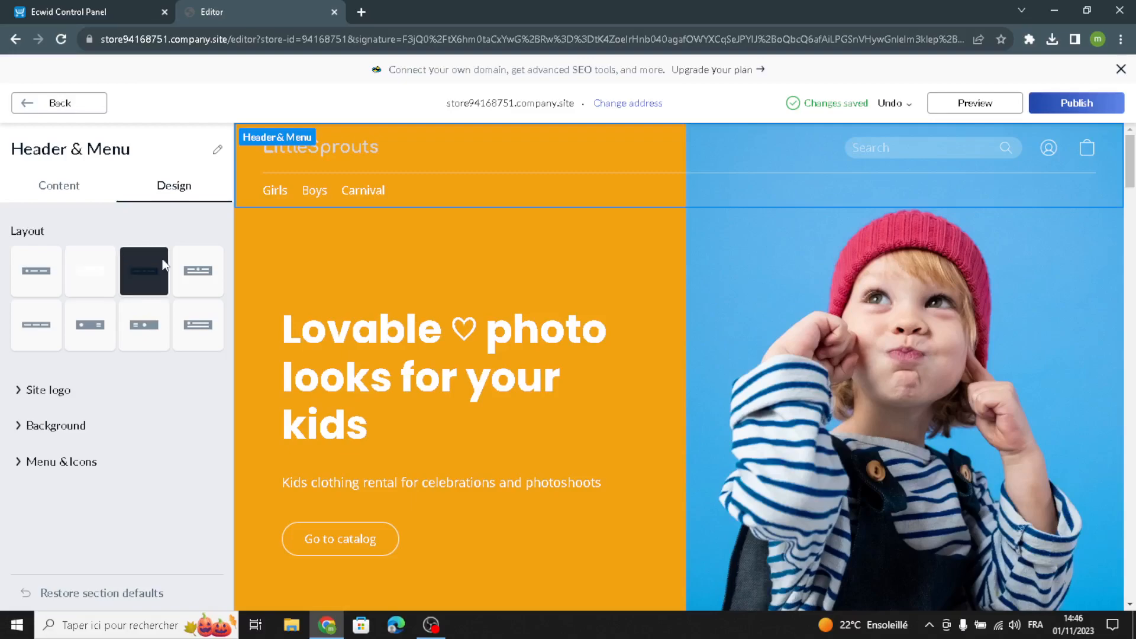
- Try the Ambidexter font on the site logo and settle on Alice
{"action": "left_click", "coordinate": [52, 393]}
{"action": "left_click", "coordinate": [32, 455]}
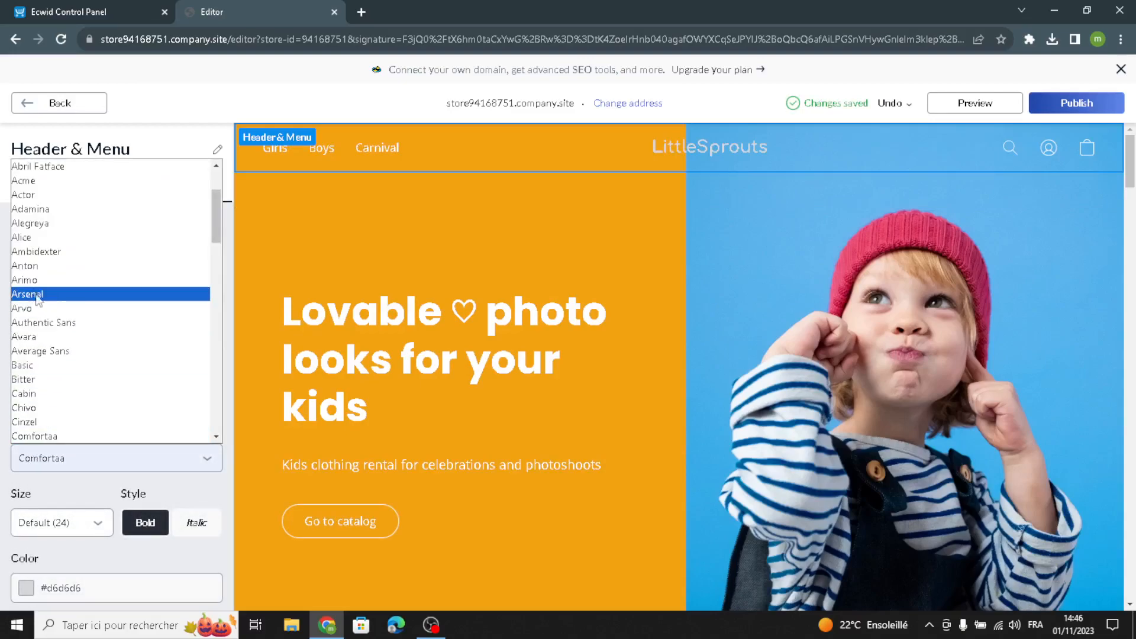
{"action": "left_click", "coordinate": [45, 252]}
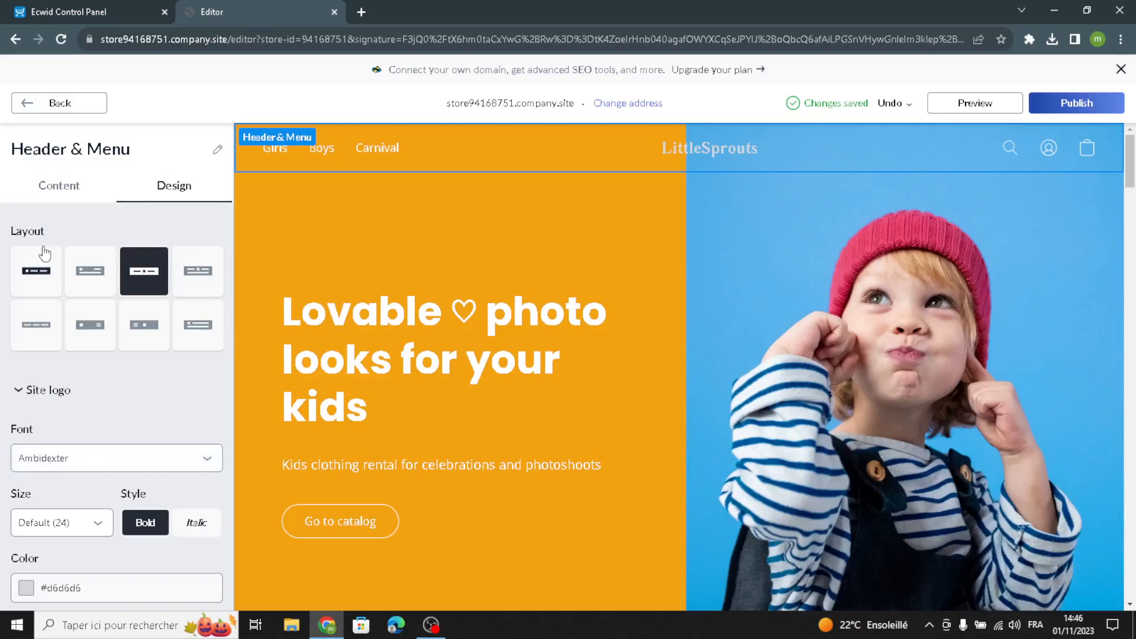
{"action": "left_click", "coordinate": [76, 467]}
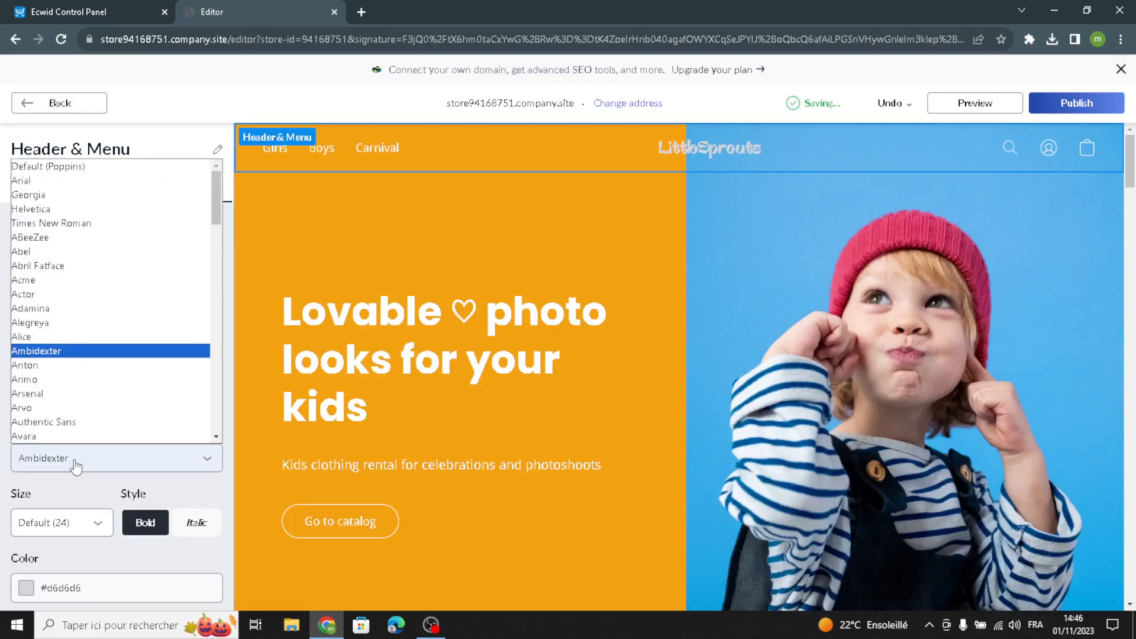
{"action": "left_click", "coordinate": [76, 337]}
- Set the site logo's text size to 26 and its colour to the dark blue #1F3D58
{"action": "left_click", "coordinate": [47, 533]}
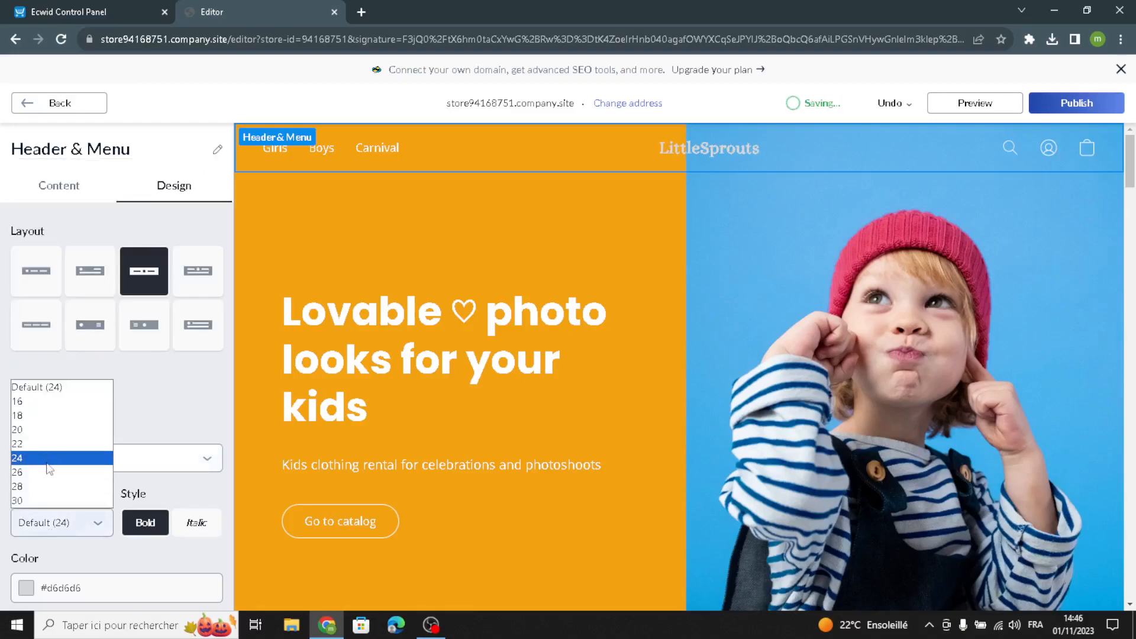
{"action": "left_click", "coordinate": [49, 471]}
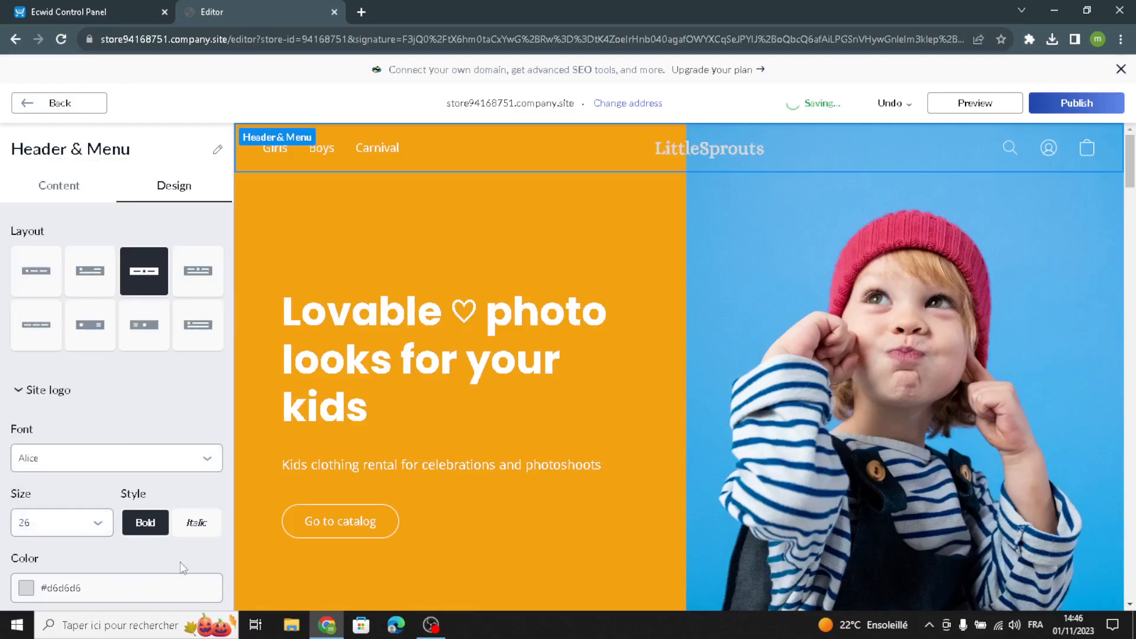
{"action": "scroll", "coordinate": [37, 564], "scroll_direction": "down", "scroll_amount": 1}
{"action": "left_click", "coordinate": [19, 526]}
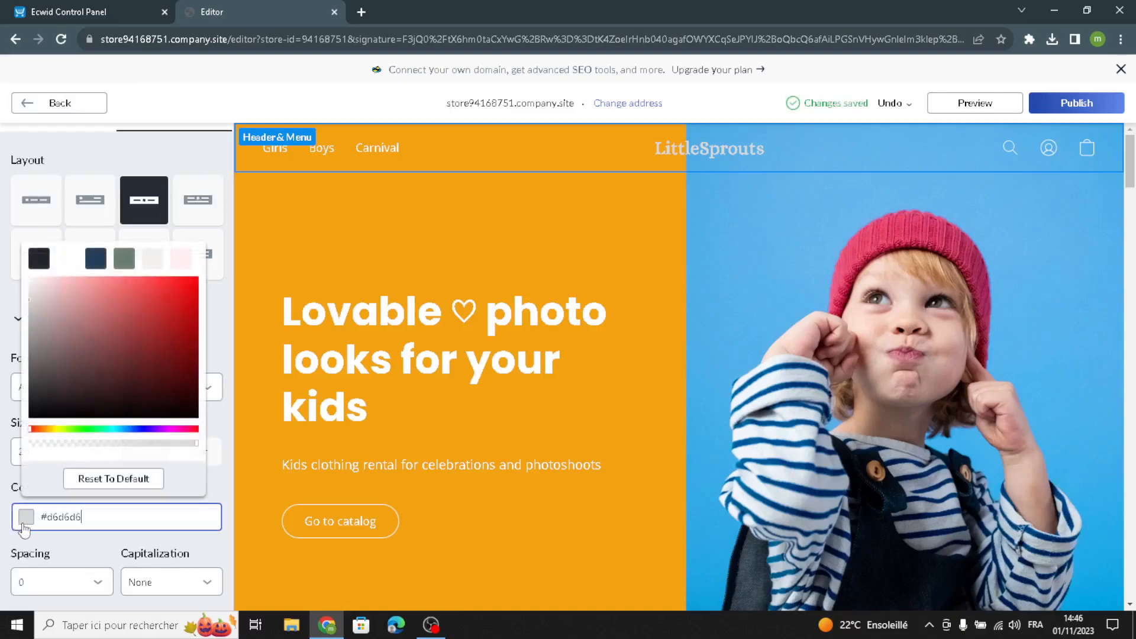
{"action": "left_click", "coordinate": [97, 259]}
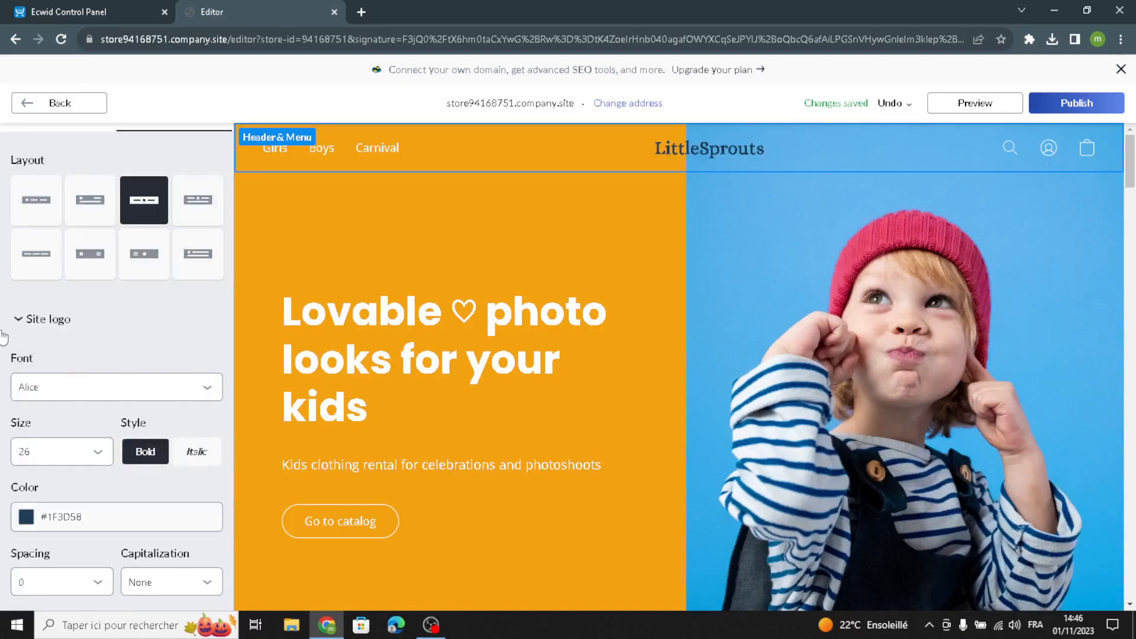
- Add a frame outline around the site logo, keeping the outline's default colour
{"action": "left_click", "coordinate": [13, 319]}
{"action": "left_click", "coordinate": [48, 387]}
{"action": "scroll", "coordinate": [37, 462], "scroll_direction": "down", "scroll_amount": 5}
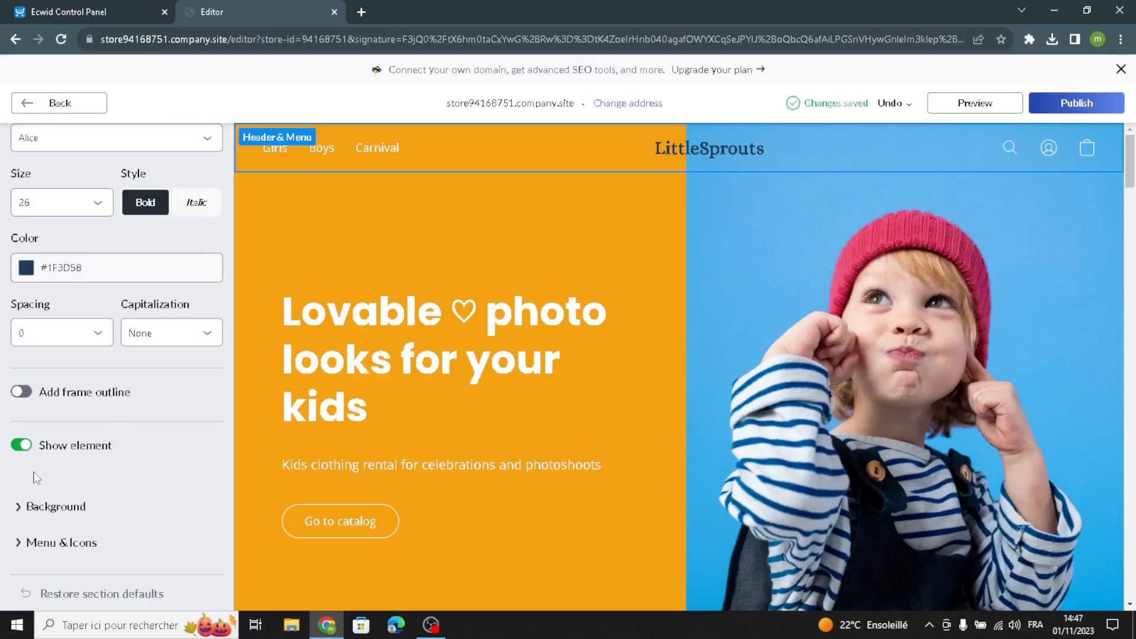
{"action": "left_click", "coordinate": [29, 394]}
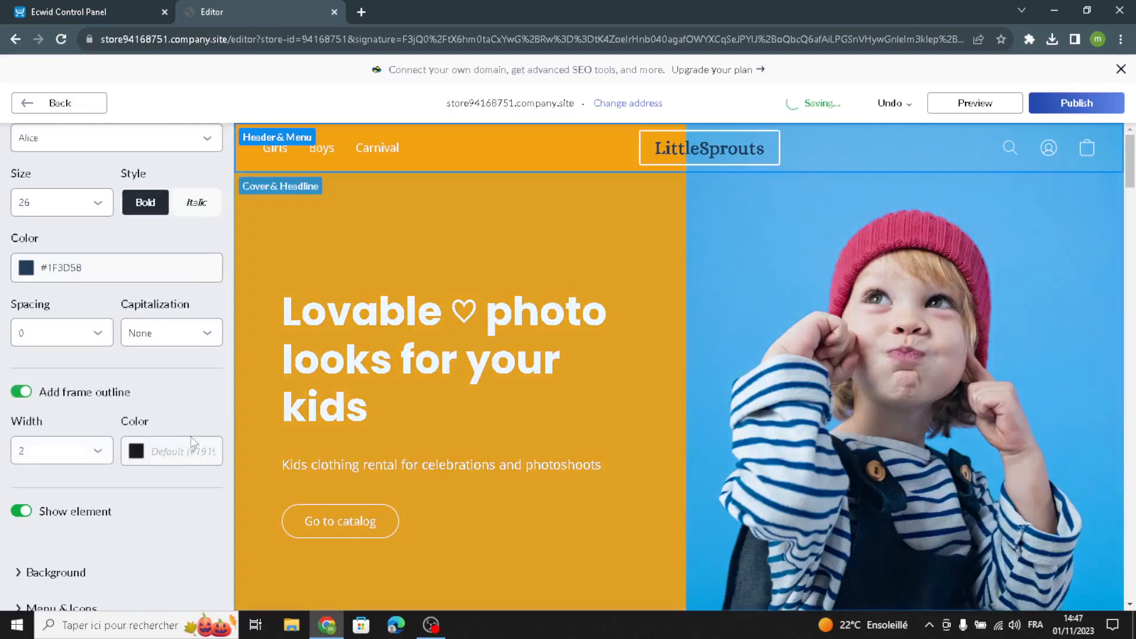
{"action": "left_click", "coordinate": [145, 465]}
{"action": "left_click", "coordinate": [119, 478]}
{"action": "scroll", "coordinate": [28, 525], "scroll_direction": "down", "scroll_amount": 1}
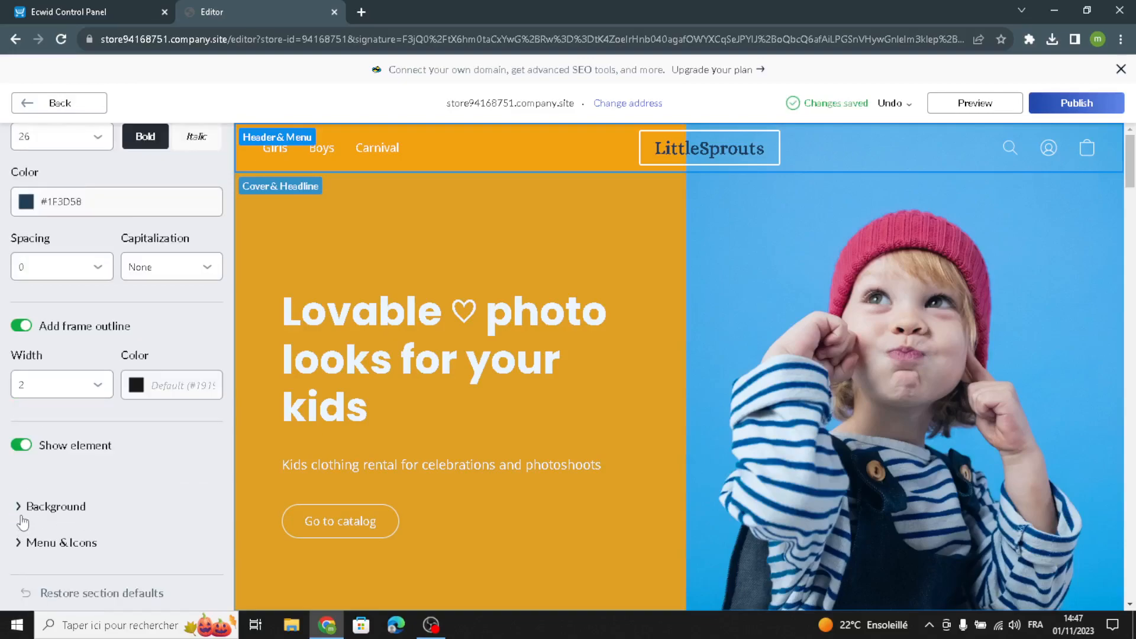
- Try the Grayscale transparent style on the header background and return it to Transparent
{"action": "left_click", "coordinate": [22, 521]}
{"action": "left_click", "coordinate": [47, 478]}
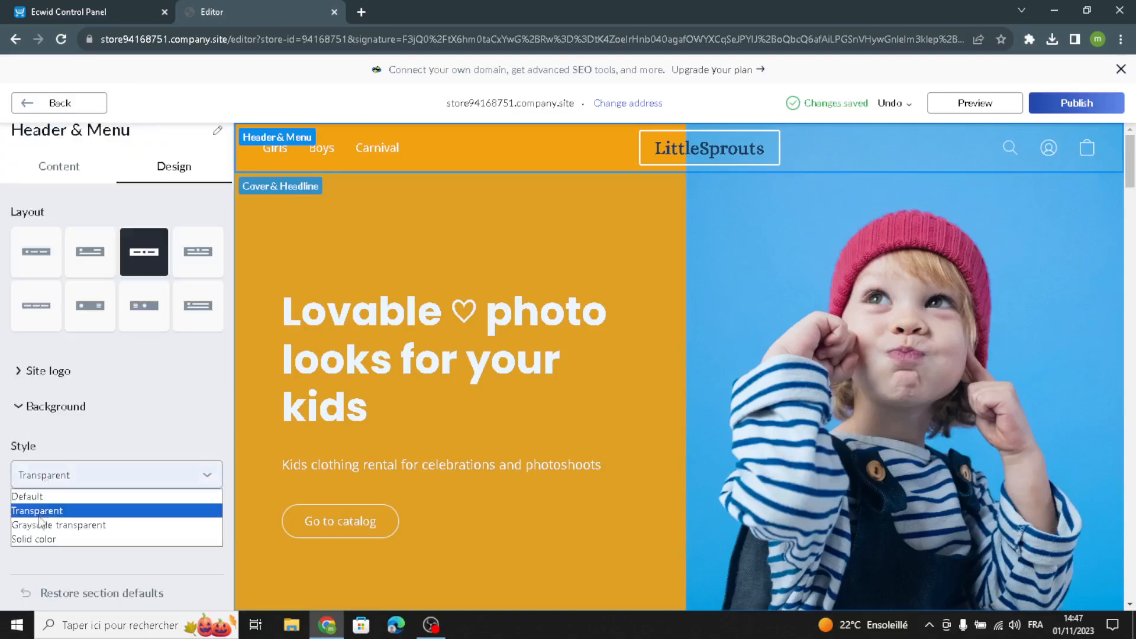
{"action": "left_click", "coordinate": [39, 523]}
{"action": "left_click", "coordinate": [69, 484]}
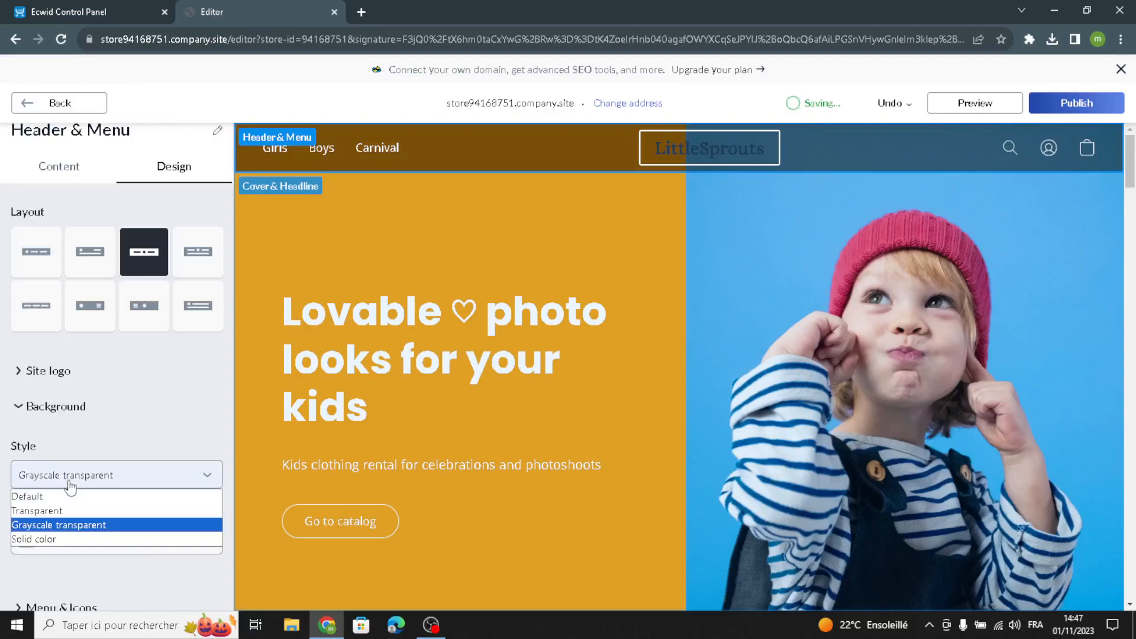
{"action": "left_click", "coordinate": [37, 510]}
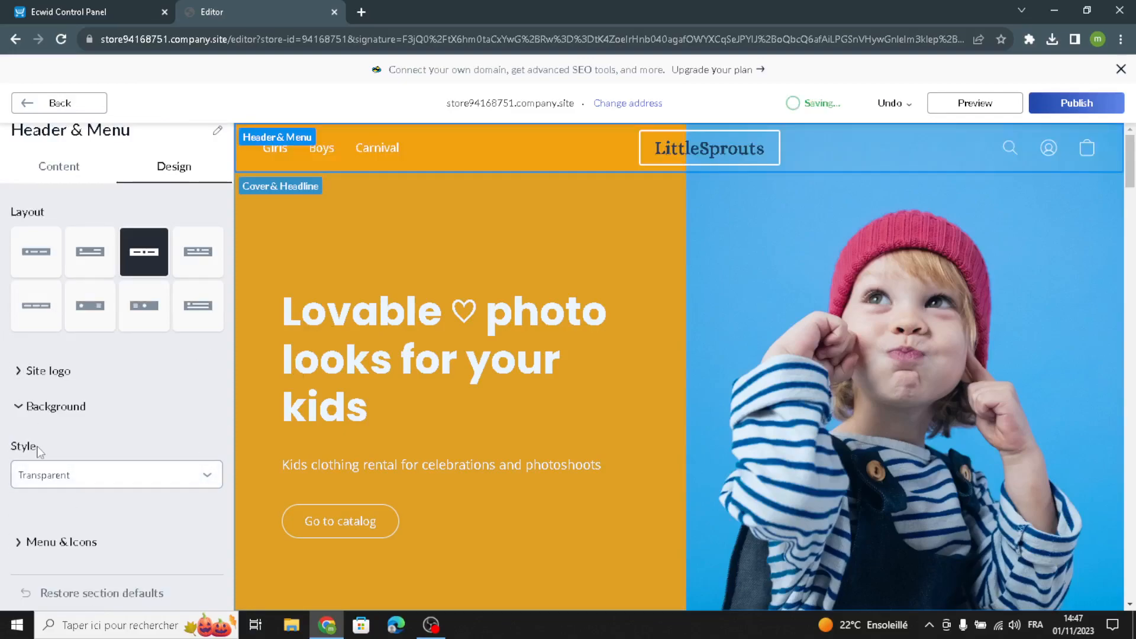
- Open the Cover & Headline section and review its tagline, title, description, image and action link content
{"action": "left_click", "coordinate": [56, 103]}
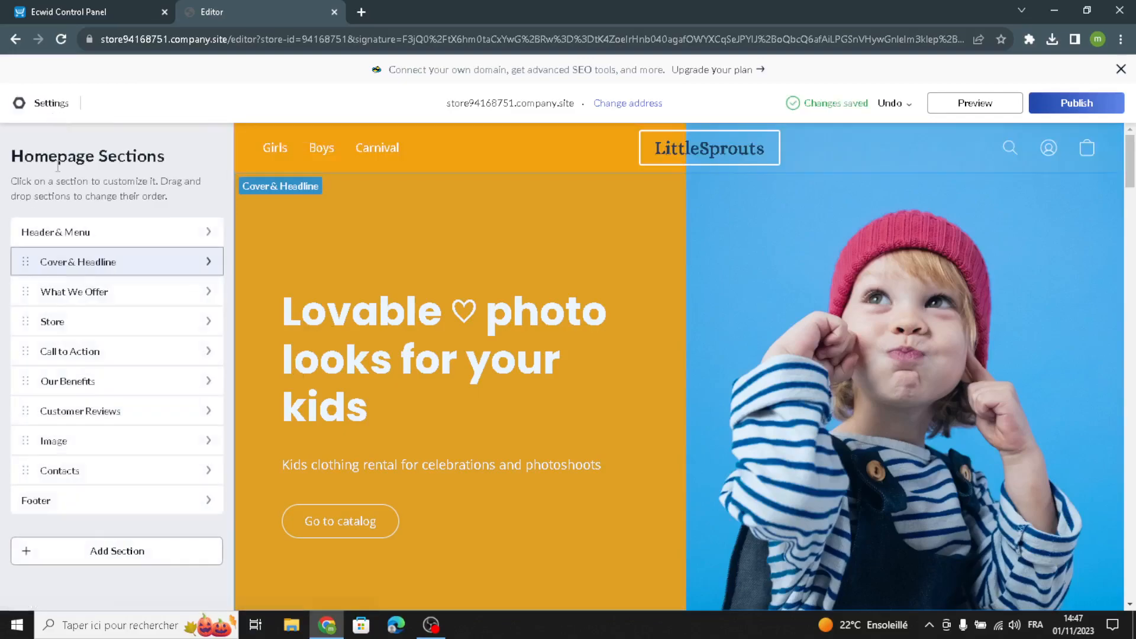
{"action": "left_click", "coordinate": [89, 267]}
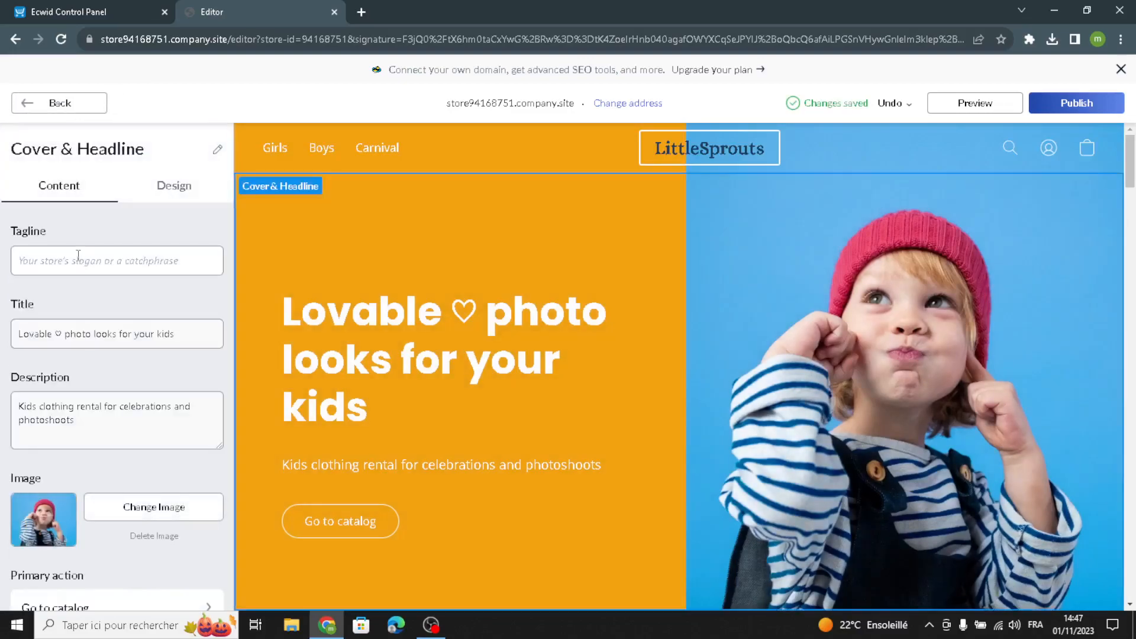
{"action": "left_click", "coordinate": [93, 267]}
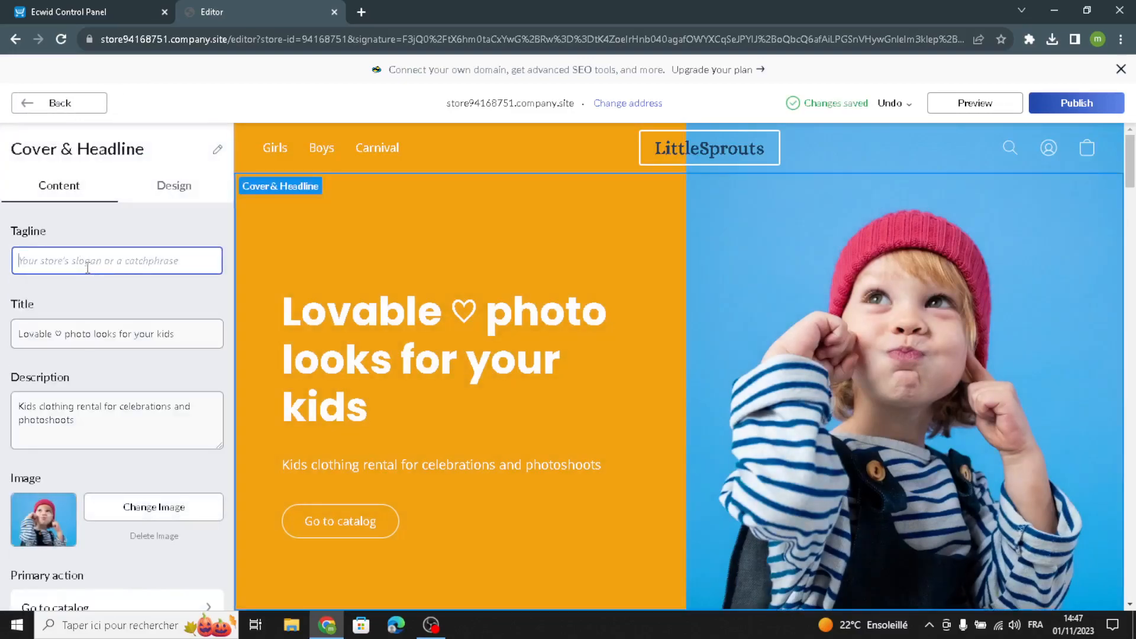
{"action": "left_click_drag", "start_coordinate": [201, 338], "coordinate": [21, 320]}
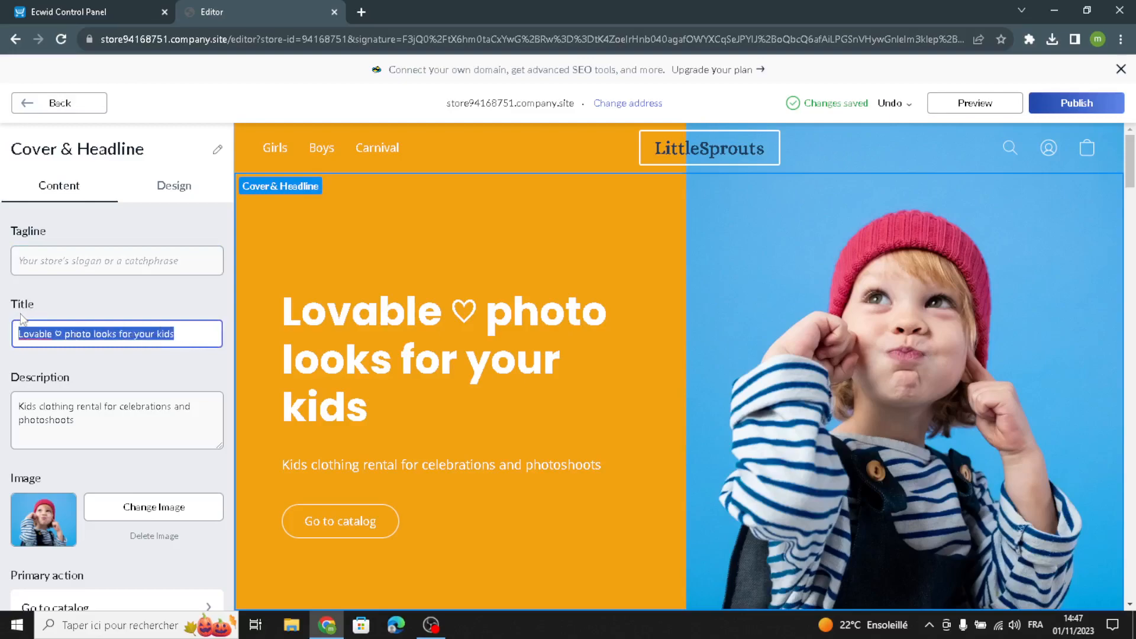
{"action": "left_click", "coordinate": [188, 342]}
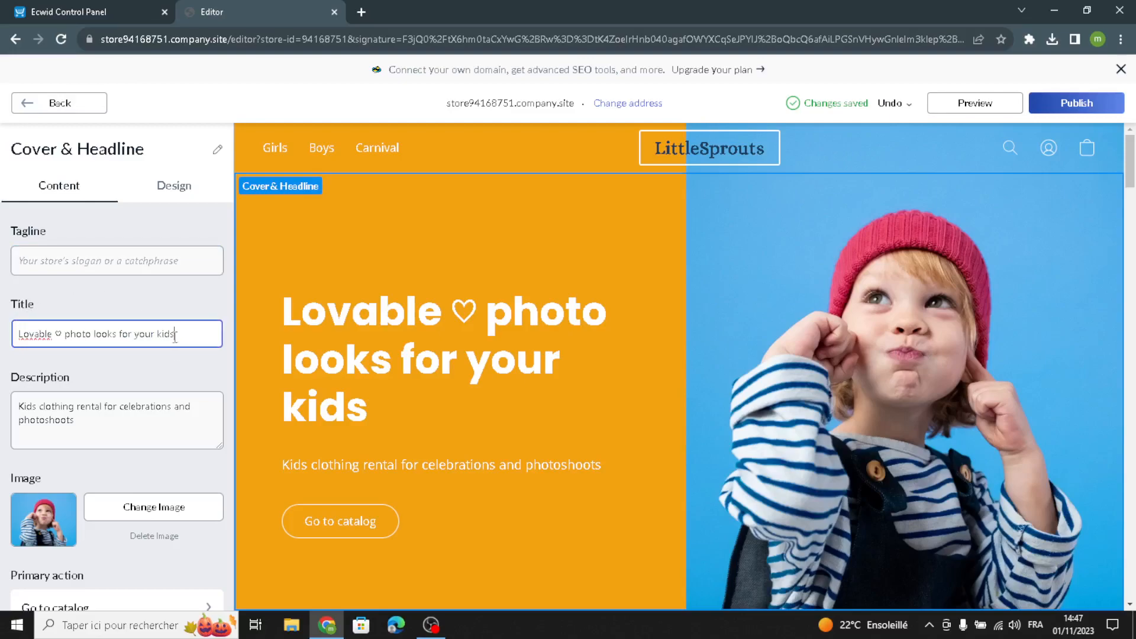
{"action": "left_click_drag", "start_coordinate": [72, 425], "coordinate": [5, 372]}
{"action": "left_click", "coordinate": [94, 426]}
{"action": "scroll", "coordinate": [65, 461], "scroll_direction": "down", "scroll_amount": 2}
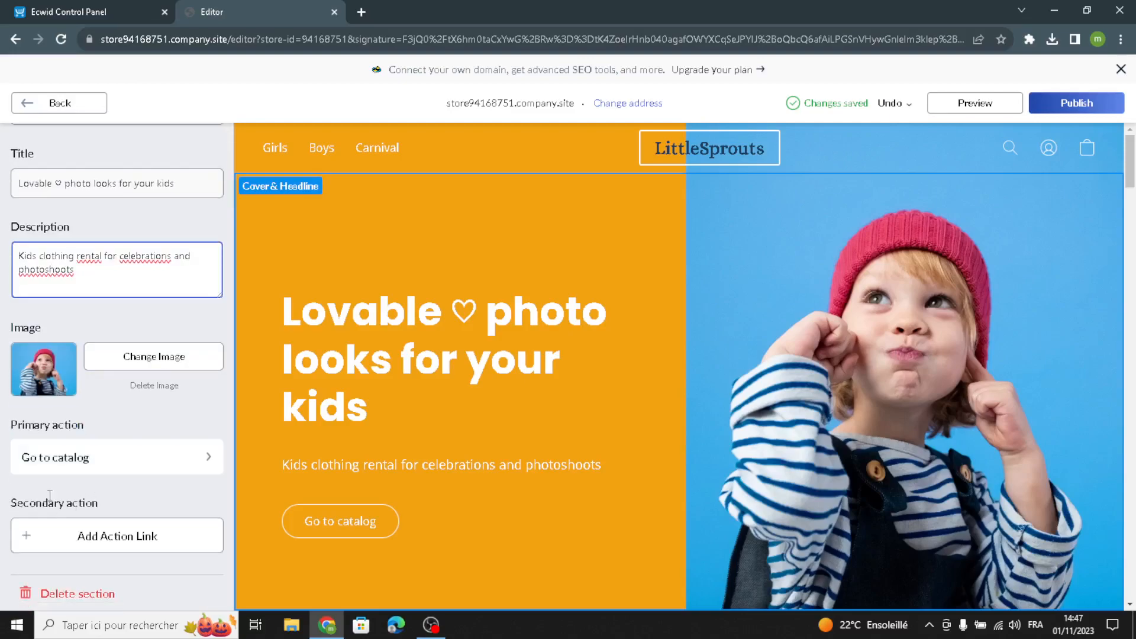
{"action": "scroll", "coordinate": [65, 461], "scroll_direction": "up", "scroll_amount": 1}
{"action": "scroll", "coordinate": [65, 460], "scroll_direction": "down", "scroll_amount": 1}
{"action": "scroll", "coordinate": [91, 418], "scroll_direction": "up", "scroll_amount": 3}
- Try the cover layout with the image before the text and settle on the layout with an inset image to the right of the text
{"action": "left_click", "coordinate": [200, 197]}
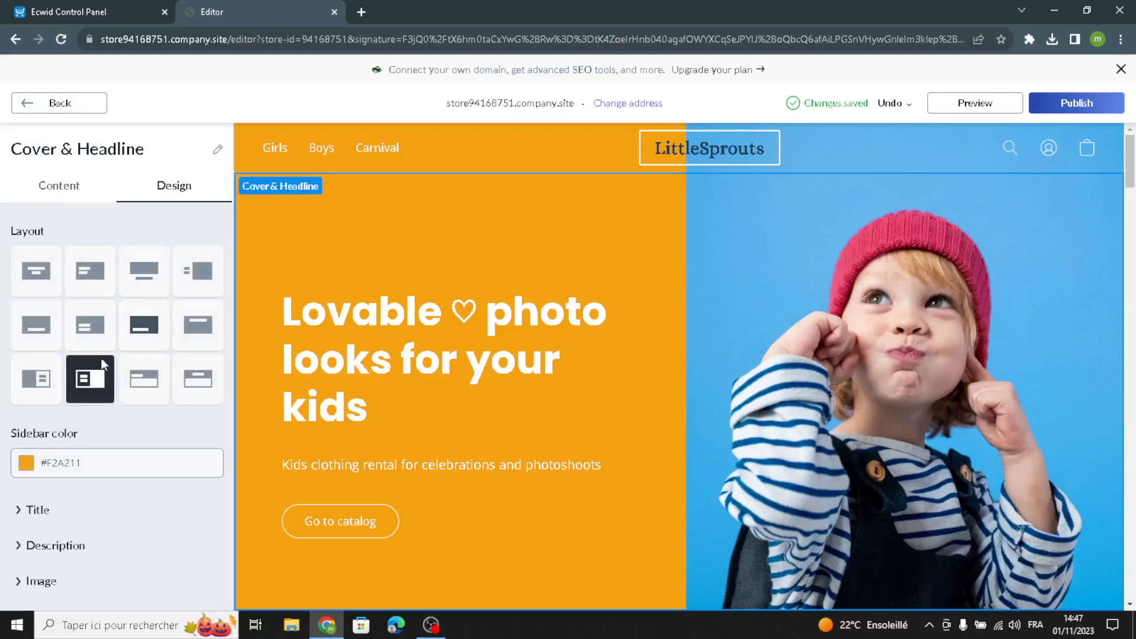
{"action": "left_click", "coordinate": [36, 391]}
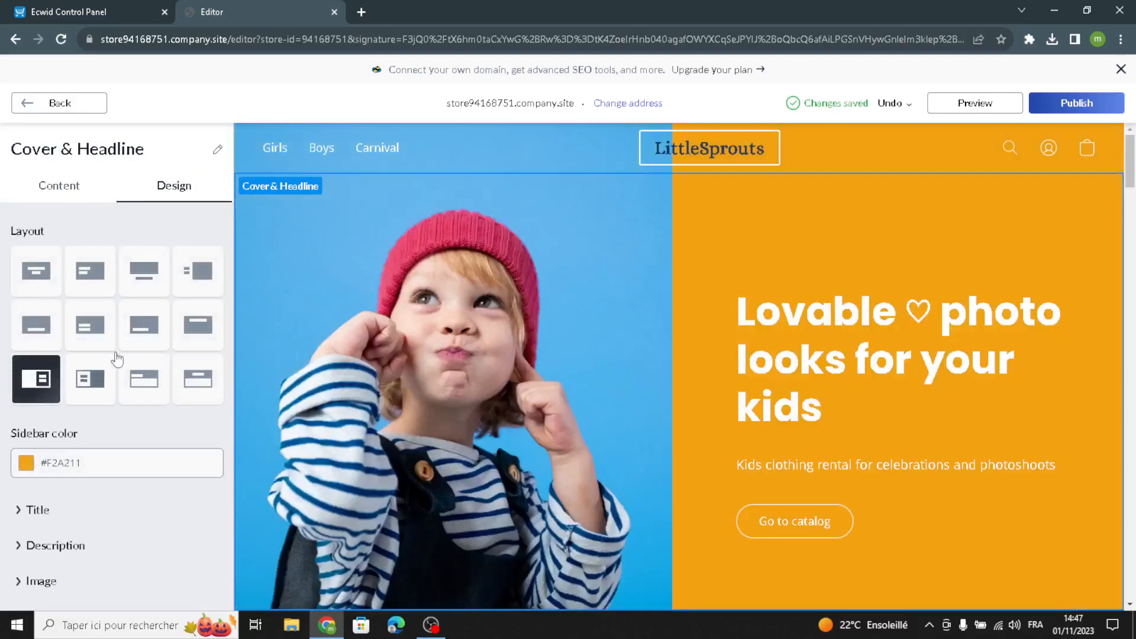
{"action": "left_click", "coordinate": [195, 276]}
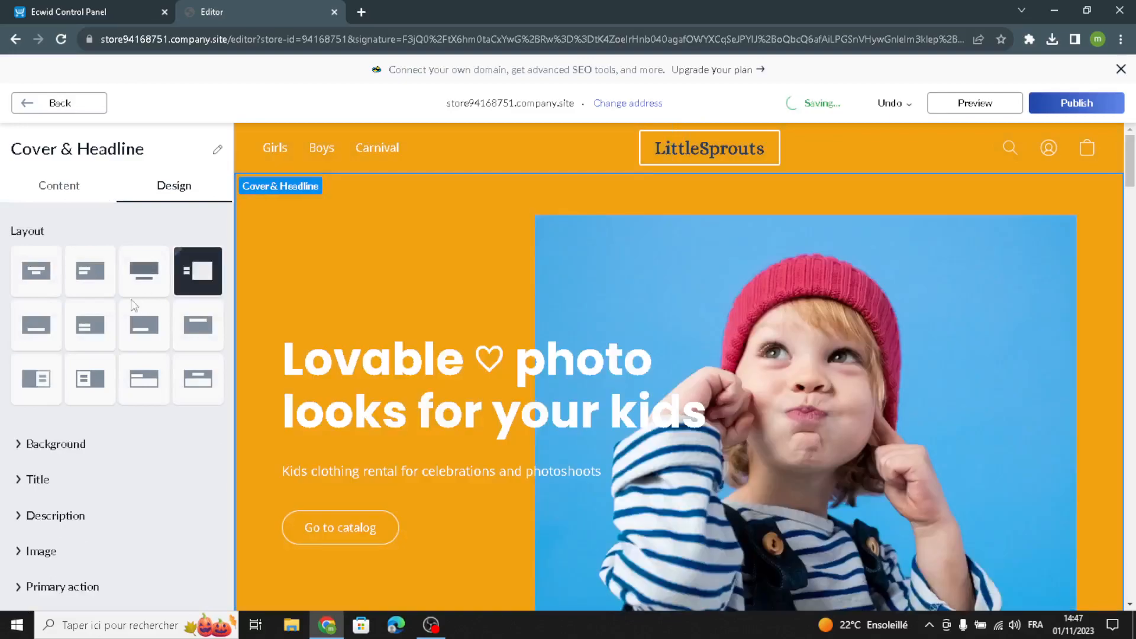
- Try near-black #212427 and pale blue #E1F0FB for the cover background and settle on the grey-blue #9AAAB8
{"action": "left_click", "coordinate": [47, 448]}
{"action": "left_click", "coordinate": [25, 578]}
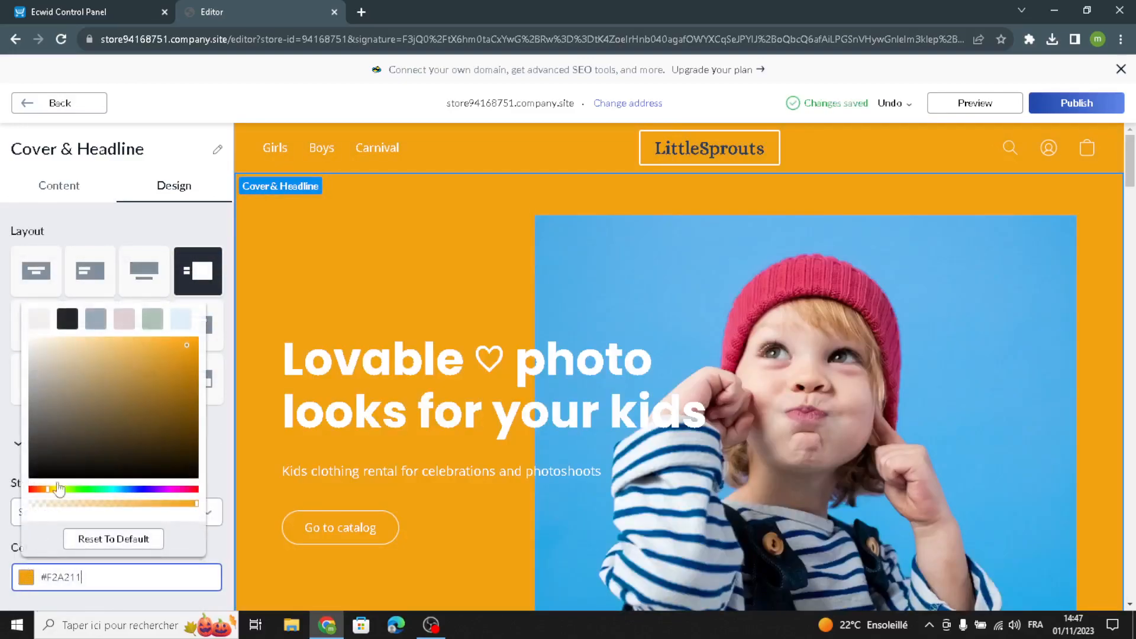
{"action": "left_click", "coordinate": [96, 319]}
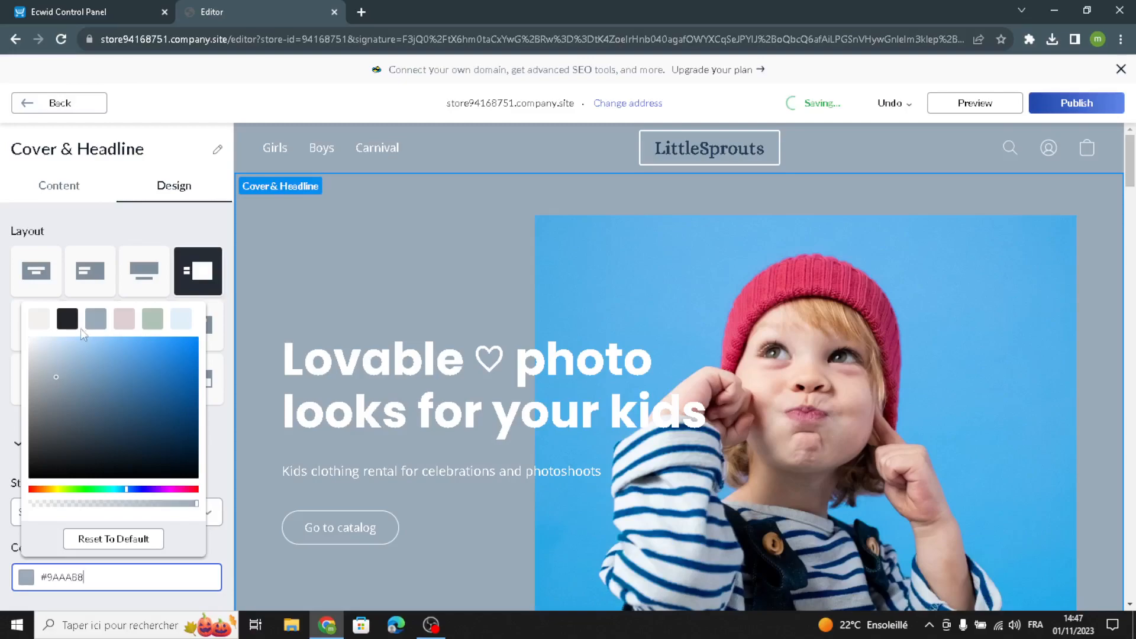
{"action": "left_click", "coordinate": [67, 319]}
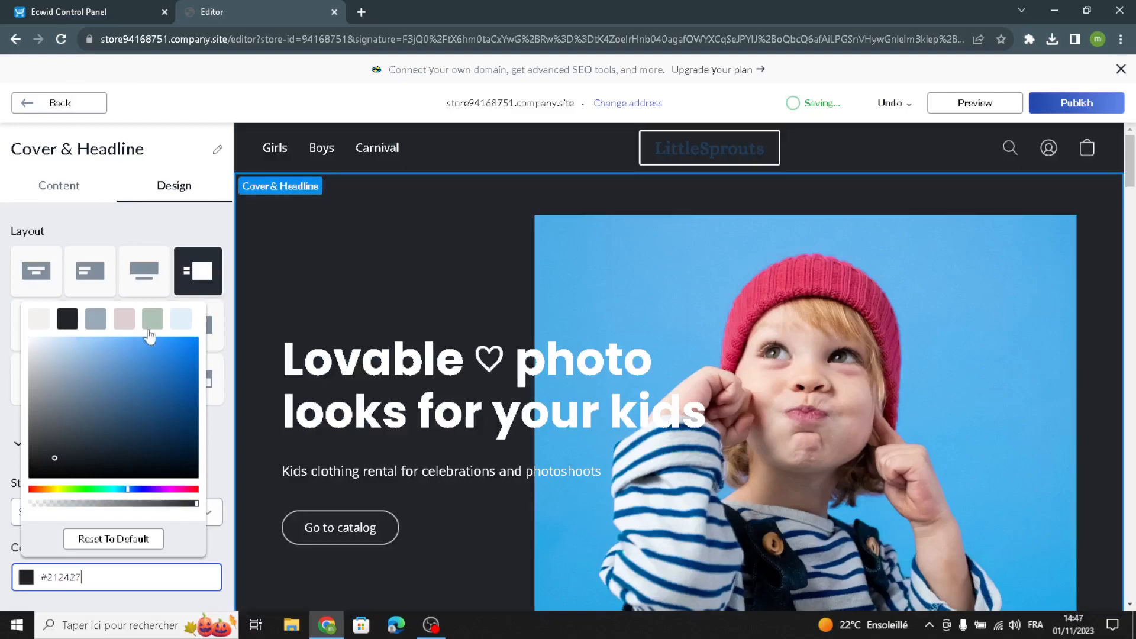
{"action": "left_click", "coordinate": [178, 320]}
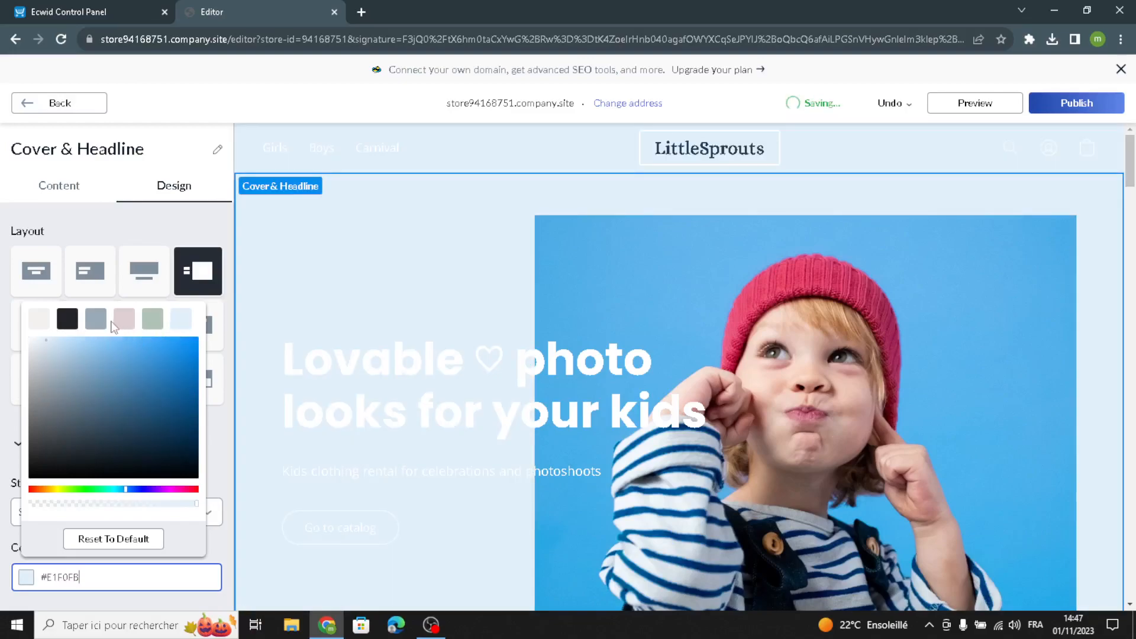
{"action": "left_click", "coordinate": [88, 328]}
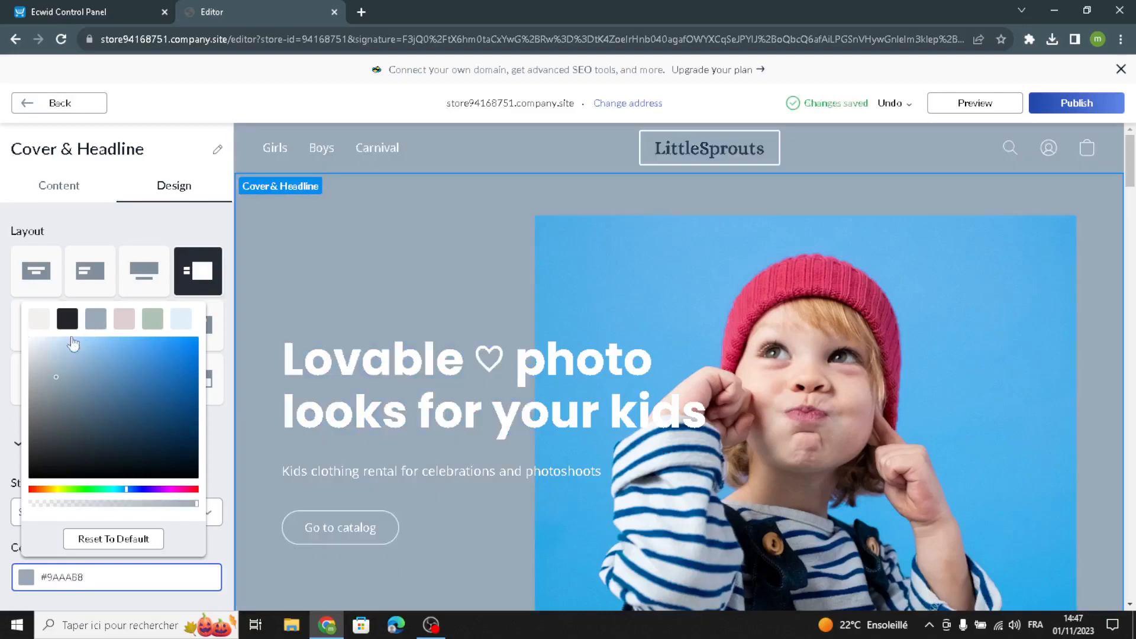
{"action": "left_click", "coordinate": [3, 348]}
- Set the cover title's font to Alice and its colour to the dark blue #1F3D58
{"action": "scroll", "coordinate": [53, 421], "scroll_direction": "down", "scroll_amount": 5}
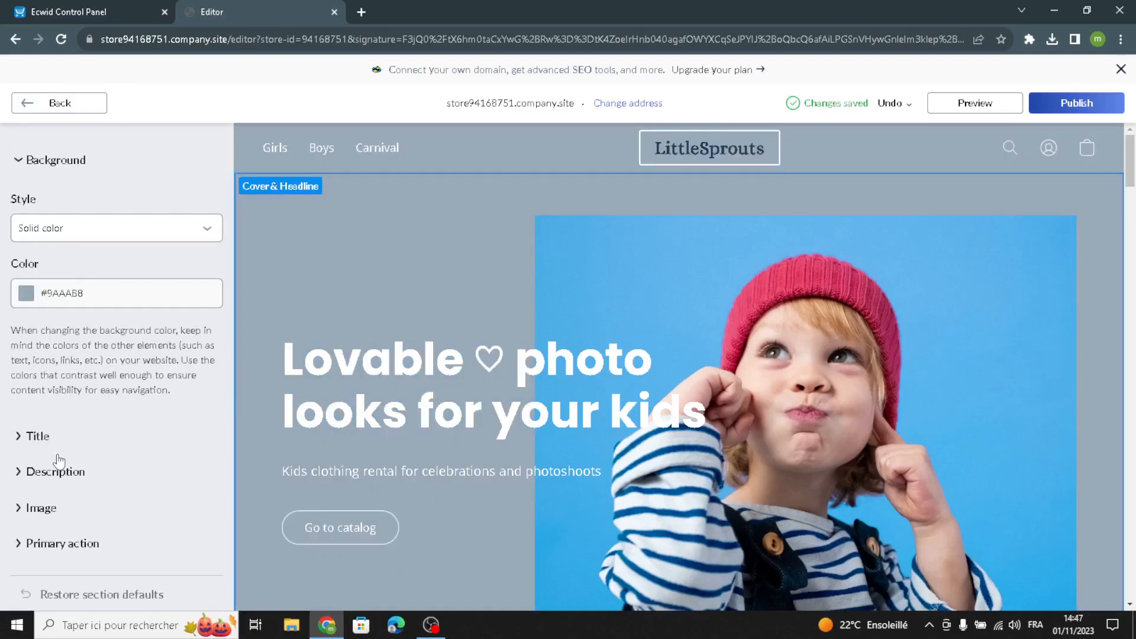
{"action": "left_click", "coordinate": [39, 438]}
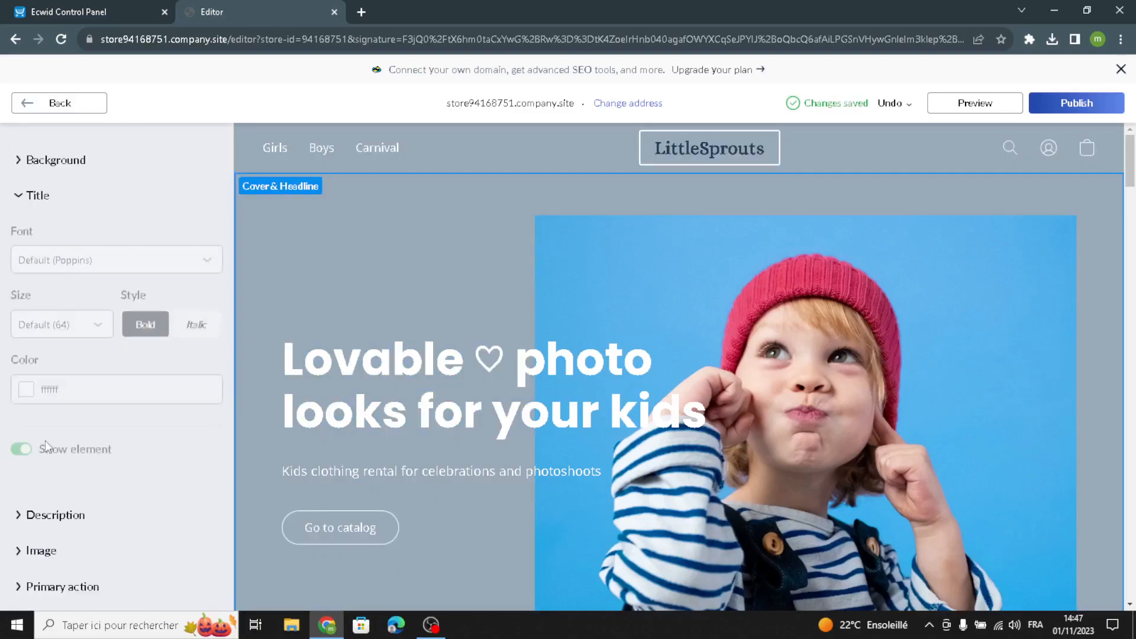
{"action": "left_click", "coordinate": [71, 273]}
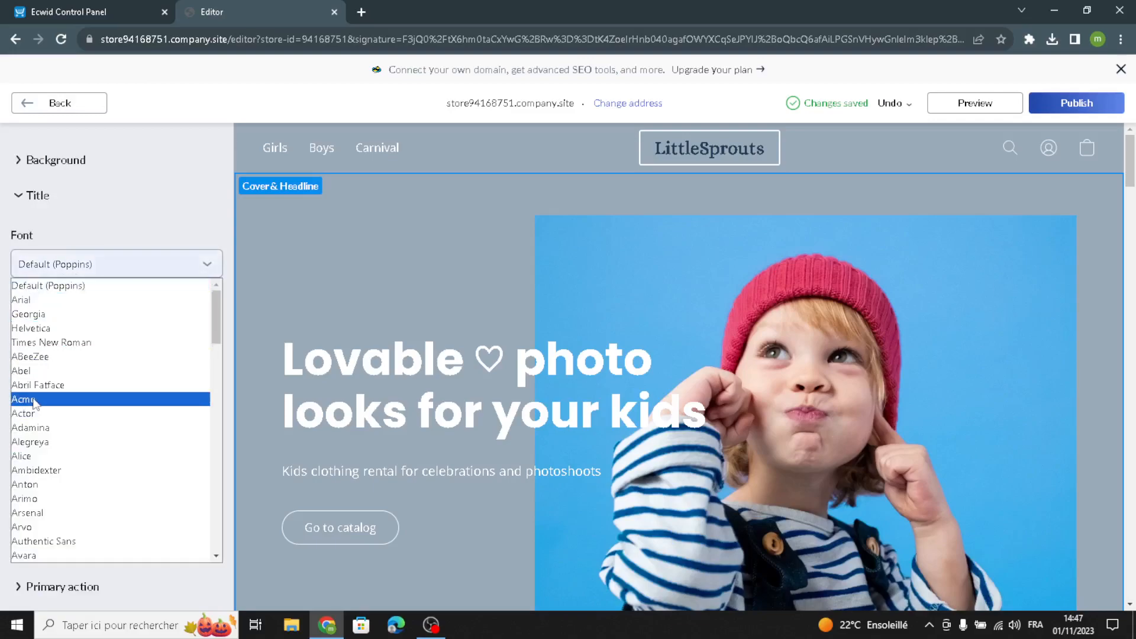
{"action": "left_click", "coordinate": [35, 457]}
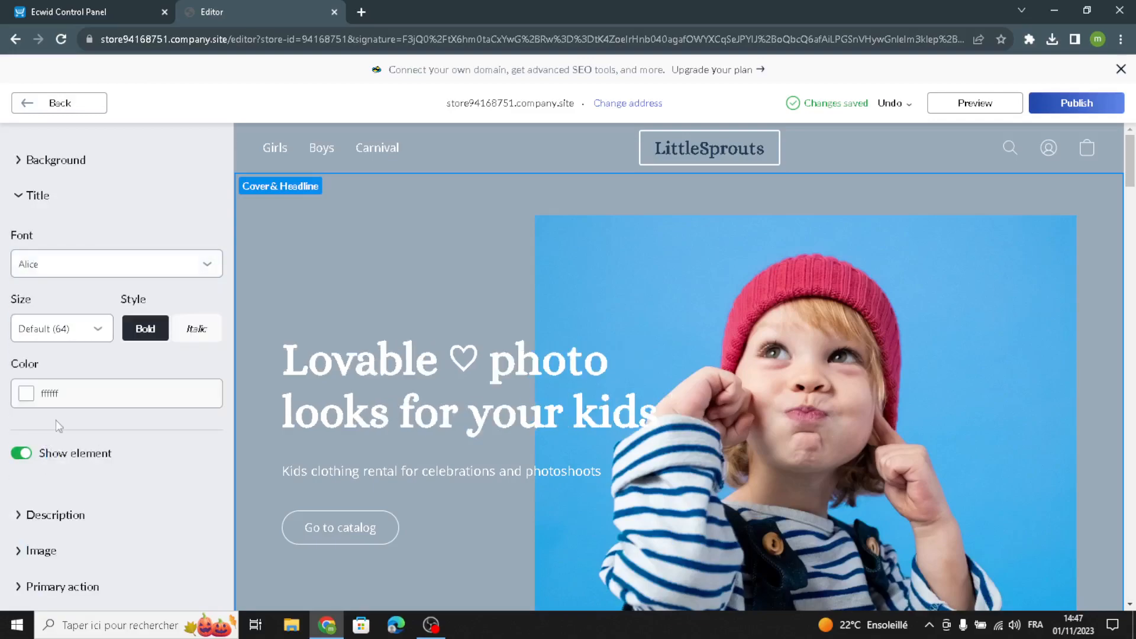
{"action": "left_click", "coordinate": [32, 403]}
{"action": "left_click", "coordinate": [101, 143]}
{"action": "left_click", "coordinate": [3, 327]}
- Set the cover description's text size to 32 and its font to Alice, and return to the homepage sections
{"action": "scroll", "coordinate": [77, 551], "scroll_direction": "down", "scroll_amount": 1}
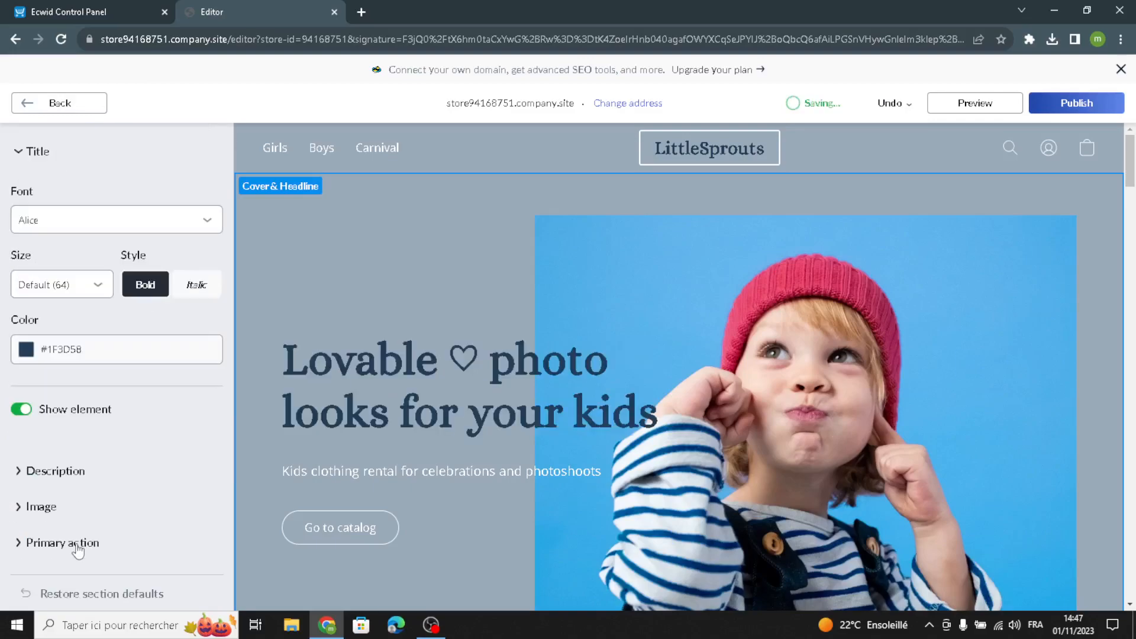
{"action": "left_click", "coordinate": [57, 475]}
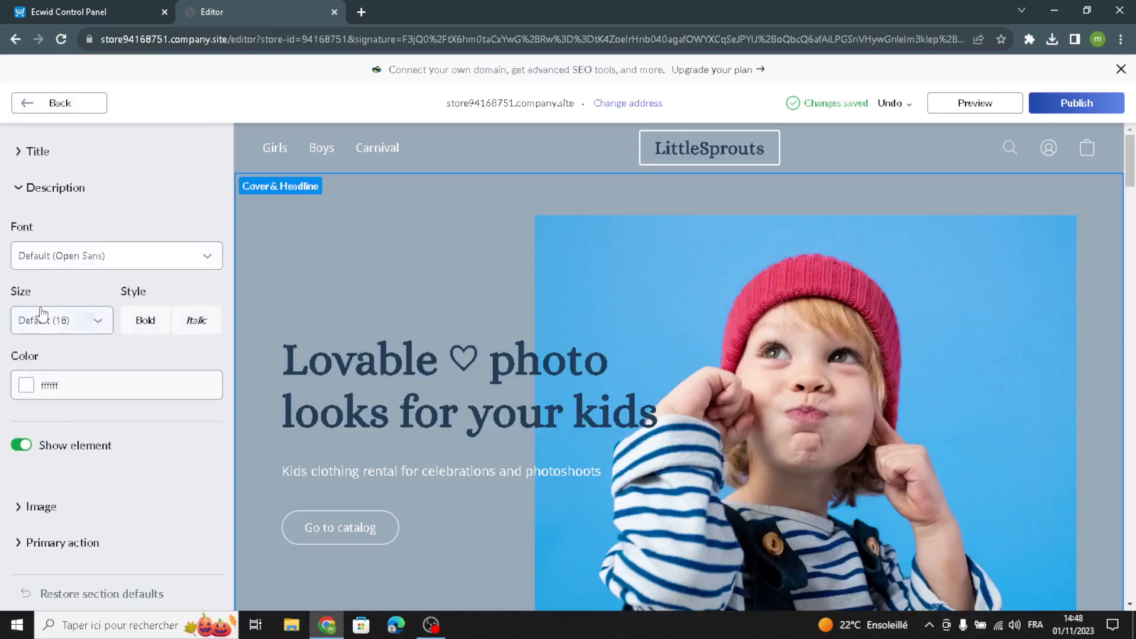
{"action": "left_click", "coordinate": [42, 314]}
{"action": "left_click", "coordinate": [35, 201]}
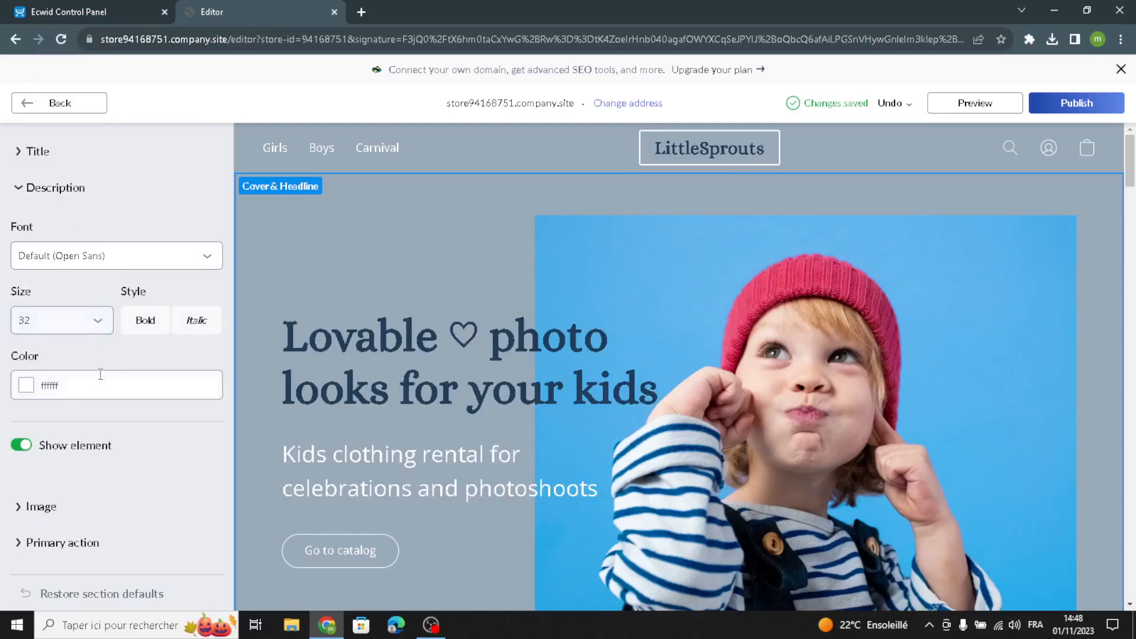
{"action": "left_click", "coordinate": [104, 259]}
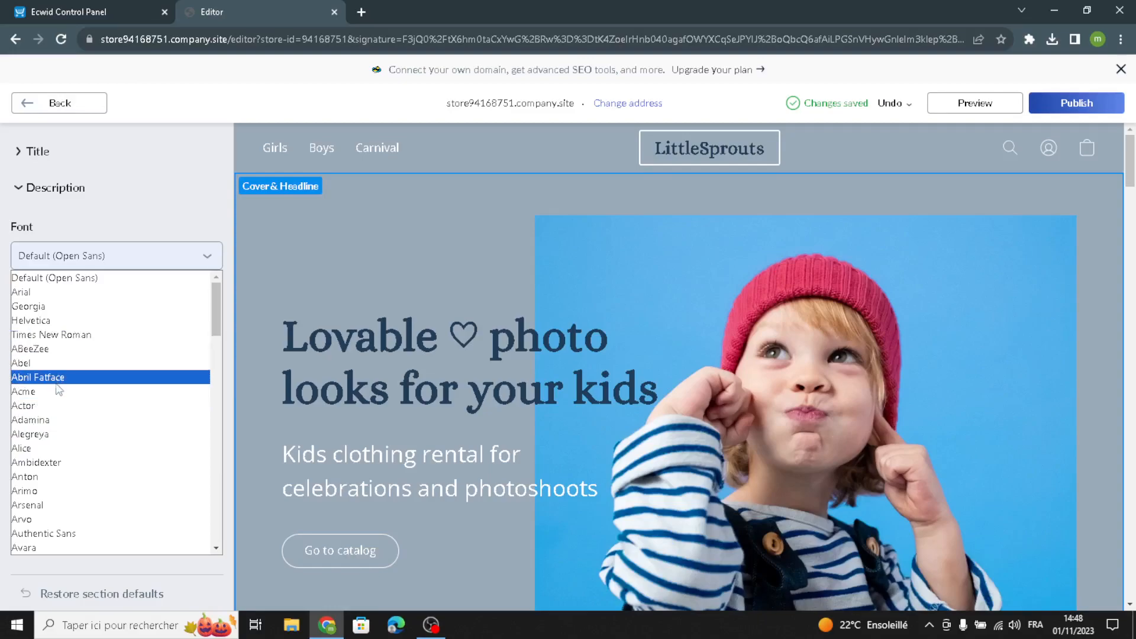
{"action": "left_click", "coordinate": [47, 449]}
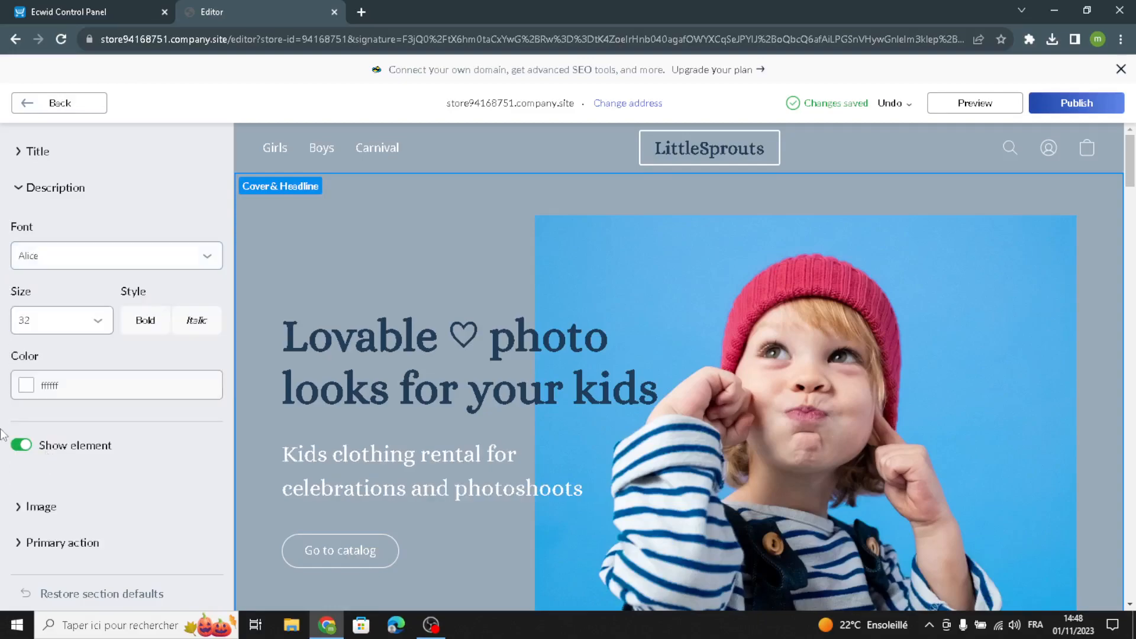
{"action": "scroll", "coordinate": [13, 307], "scroll_direction": "up", "scroll_amount": 5}
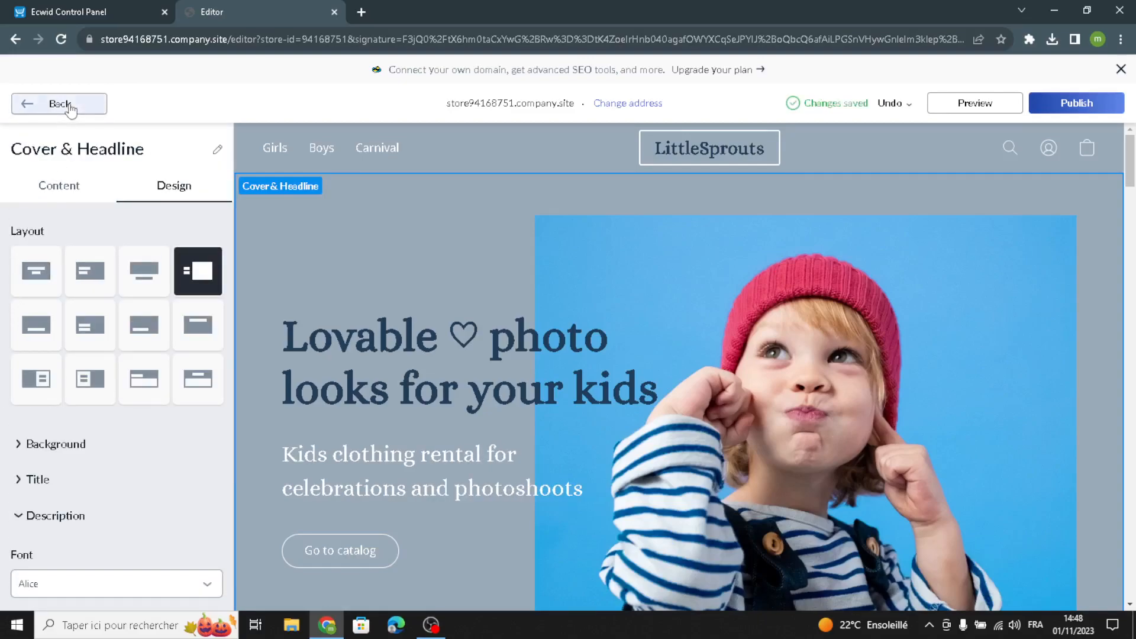
{"action": "left_click", "coordinate": [56, 105]}
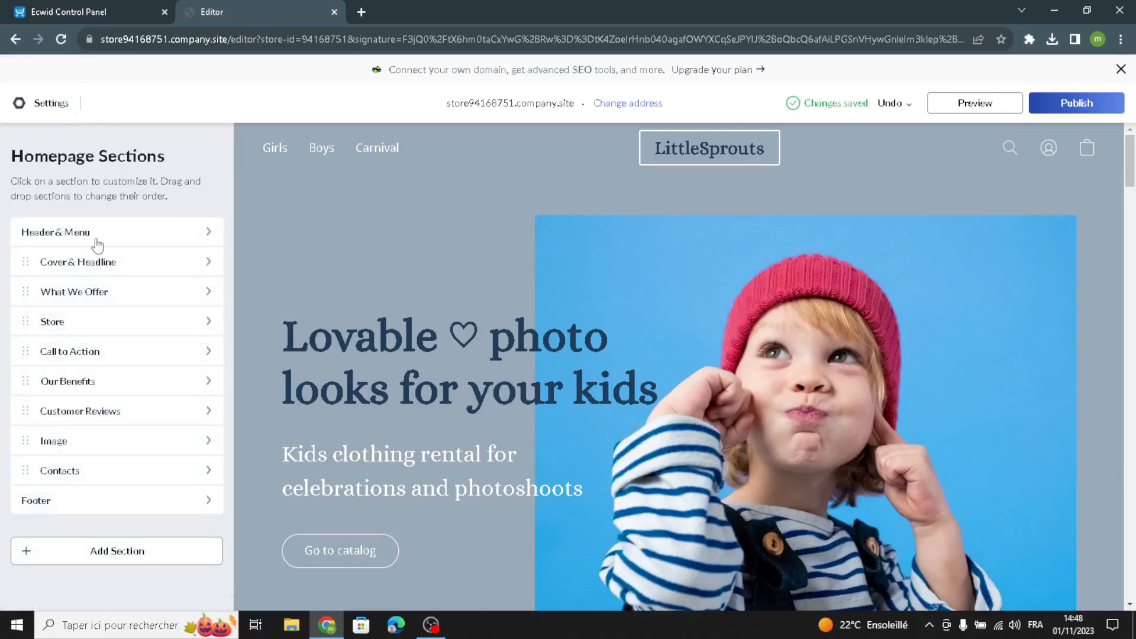
- Open the What We Offer section and review its title, subtitle and description text
{"action": "left_click", "coordinate": [66, 299]}
{"action": "left_click", "coordinate": [77, 347]}
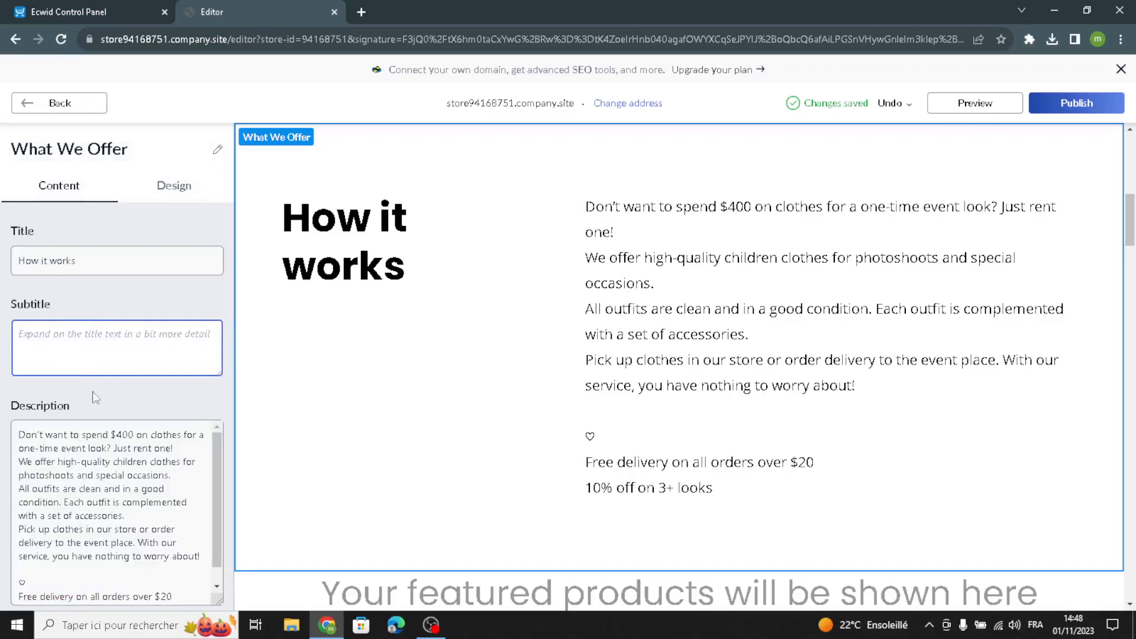
{"action": "scroll", "coordinate": [117, 503], "scroll_direction": "down", "scroll_amount": 1}
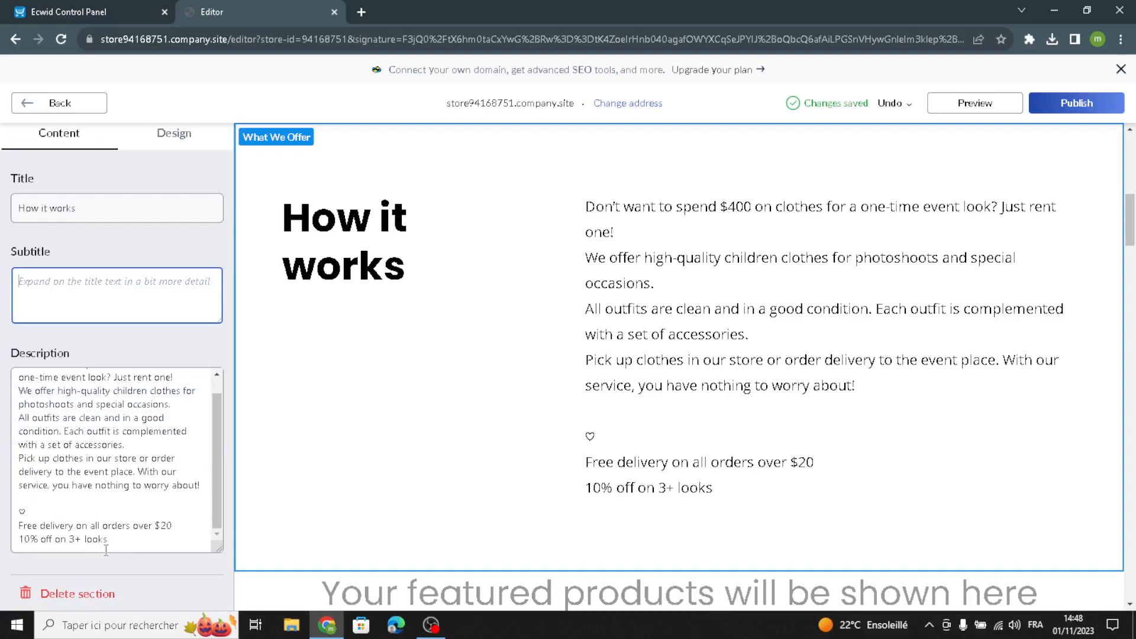
{"action": "left_click_drag", "start_coordinate": [117, 542], "coordinate": [164, 546]}
{"action": "left_click", "coordinate": [168, 549]}
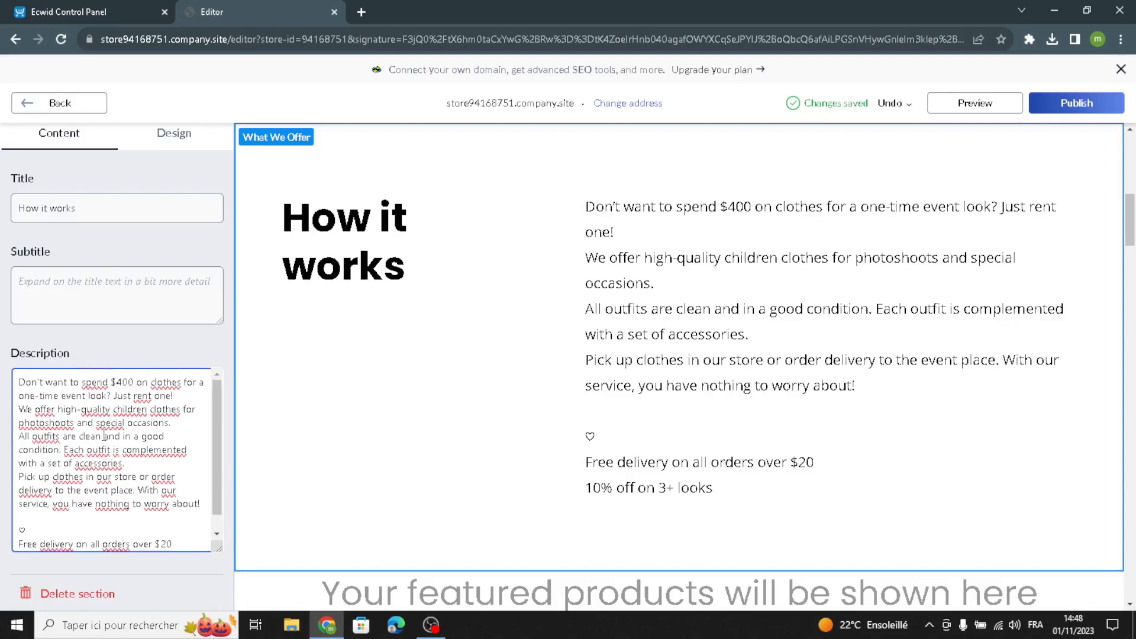
{"action": "scroll", "coordinate": [141, 363], "scroll_direction": "up", "scroll_amount": 1}
{"action": "scroll", "coordinate": [133, 370], "scroll_direction": "down", "scroll_amount": 1}
{"action": "scroll", "coordinate": [115, 385], "scroll_direction": "up", "scroll_amount": 1}
- Try the first and fourth layouts for the What We Offer section, settle on the third, and return to the homepage sections
{"action": "left_click", "coordinate": [171, 145]}
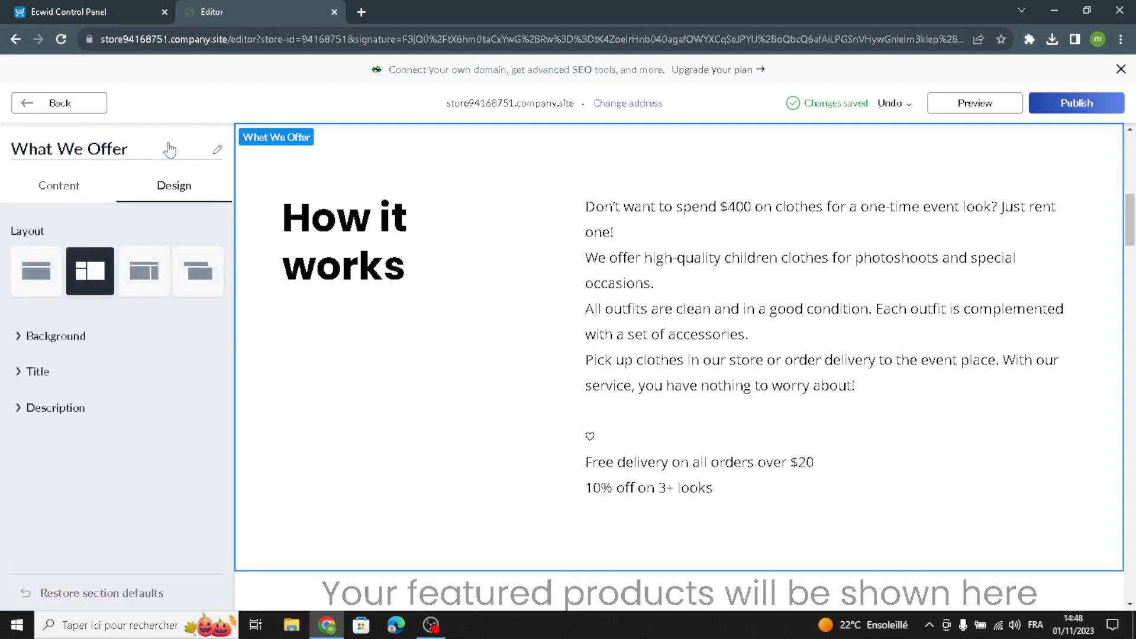
{"action": "left_click", "coordinate": [36, 271]}
{"action": "left_click", "coordinate": [182, 290]}
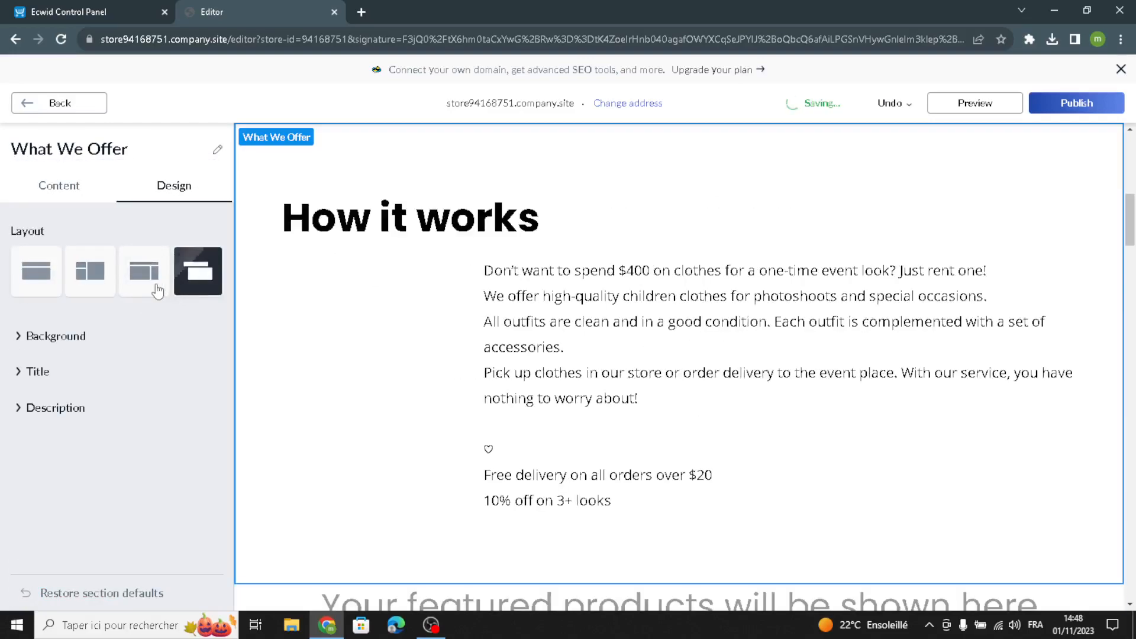
{"action": "left_click", "coordinate": [157, 288]}
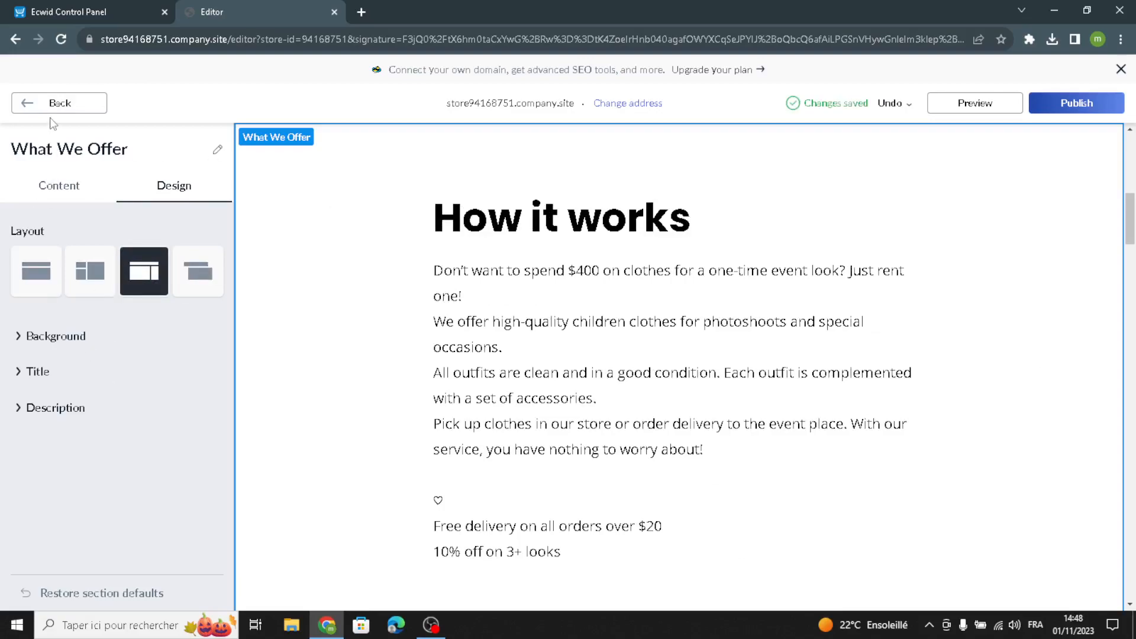
{"action": "left_click", "coordinate": [87, 106]}
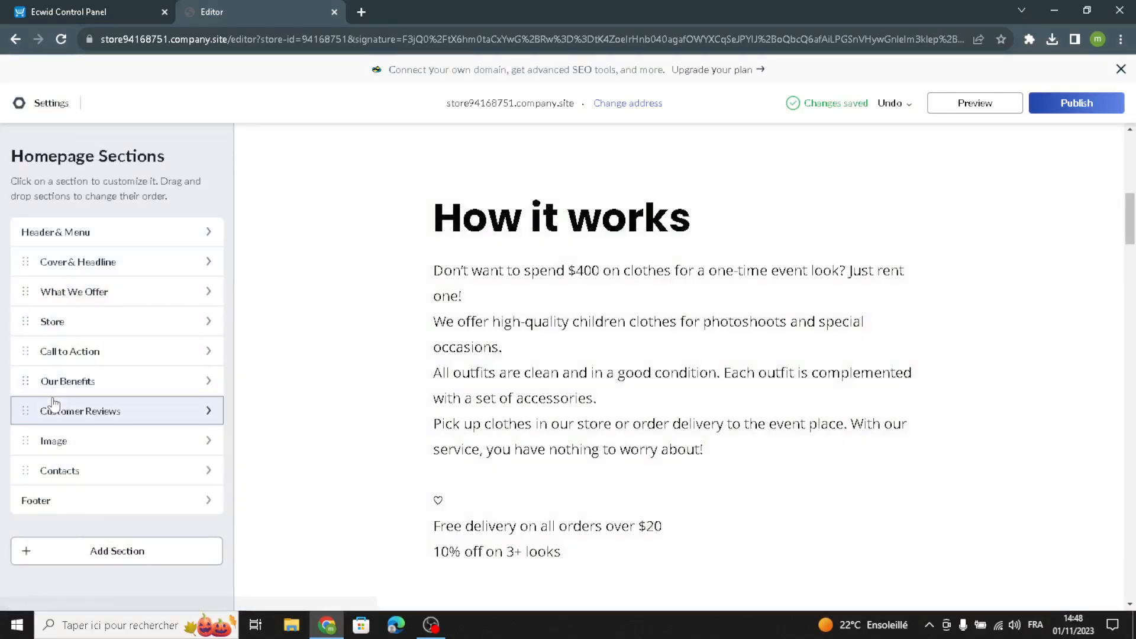
- Give the Store section the title "Featured products"
{"action": "left_click", "coordinate": [77, 324]}
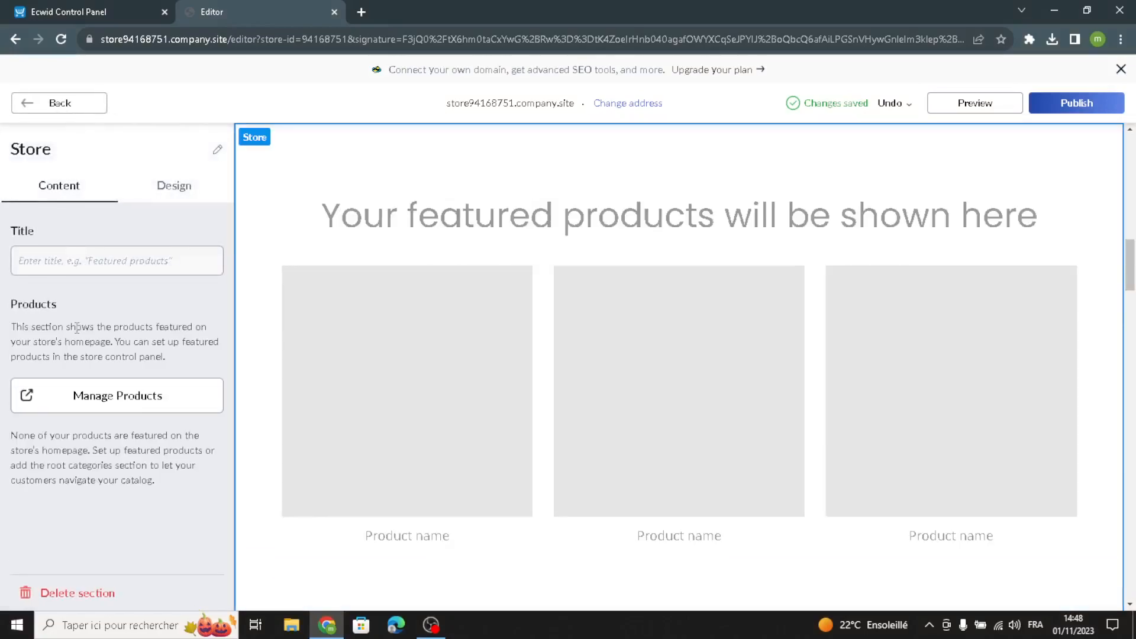
{"action": "left_click", "coordinate": [99, 264]}
{"action": "type", "text": "Featured p"}
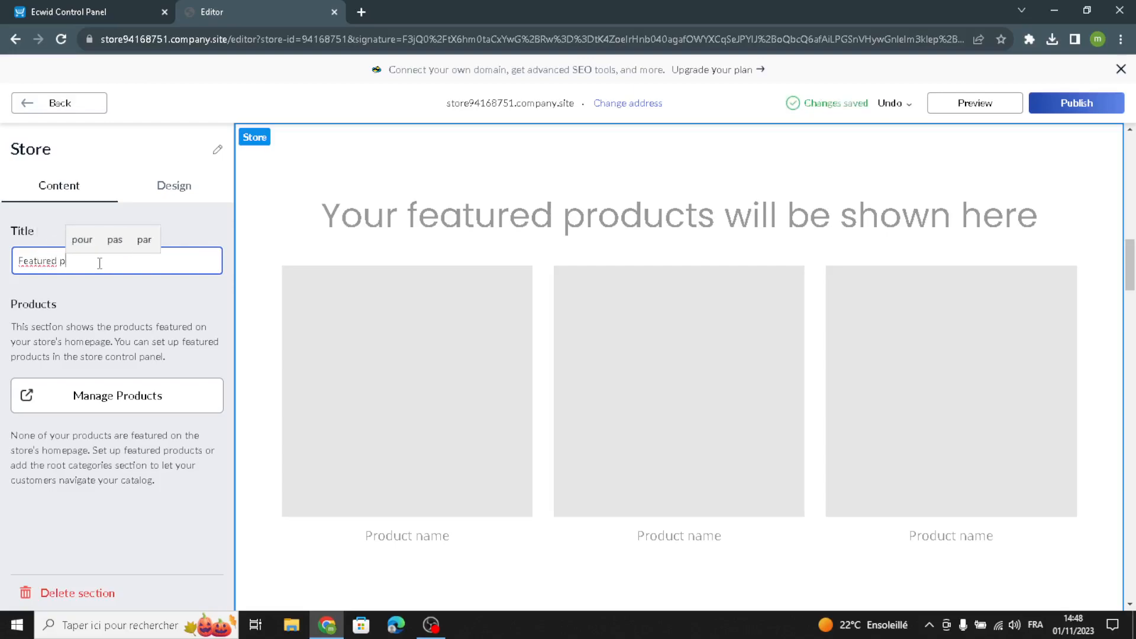
{"action": "type", "text": "roducts"}
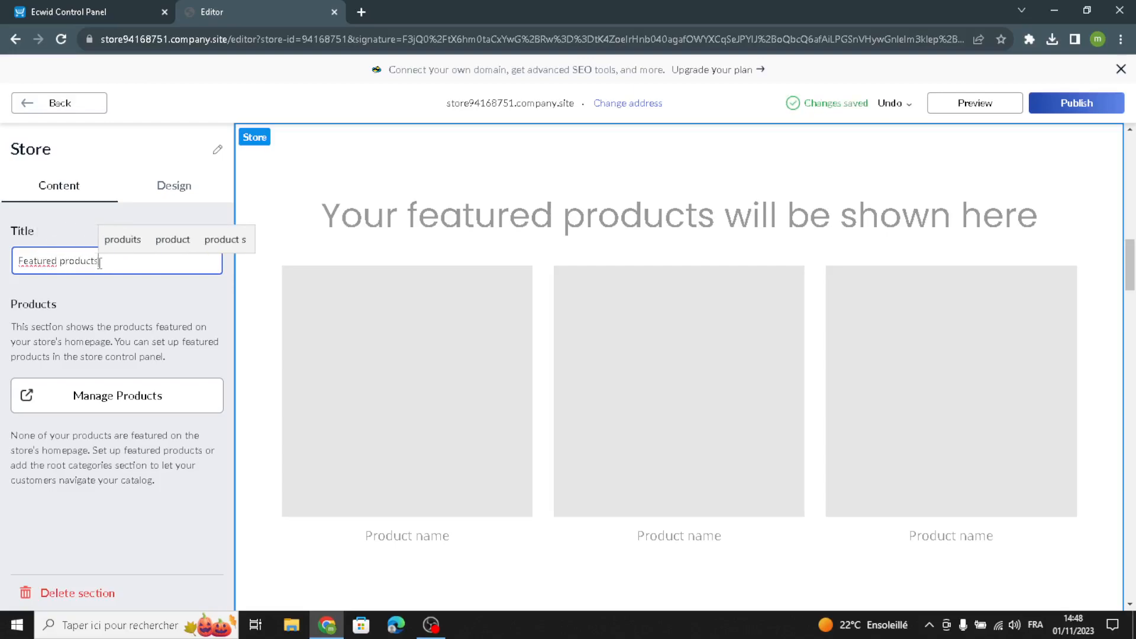
- Switch to the Ecwid control panel, open the product catalog from the to-do list, and start a new product
{"action": "left_click", "coordinate": [63, 233]}
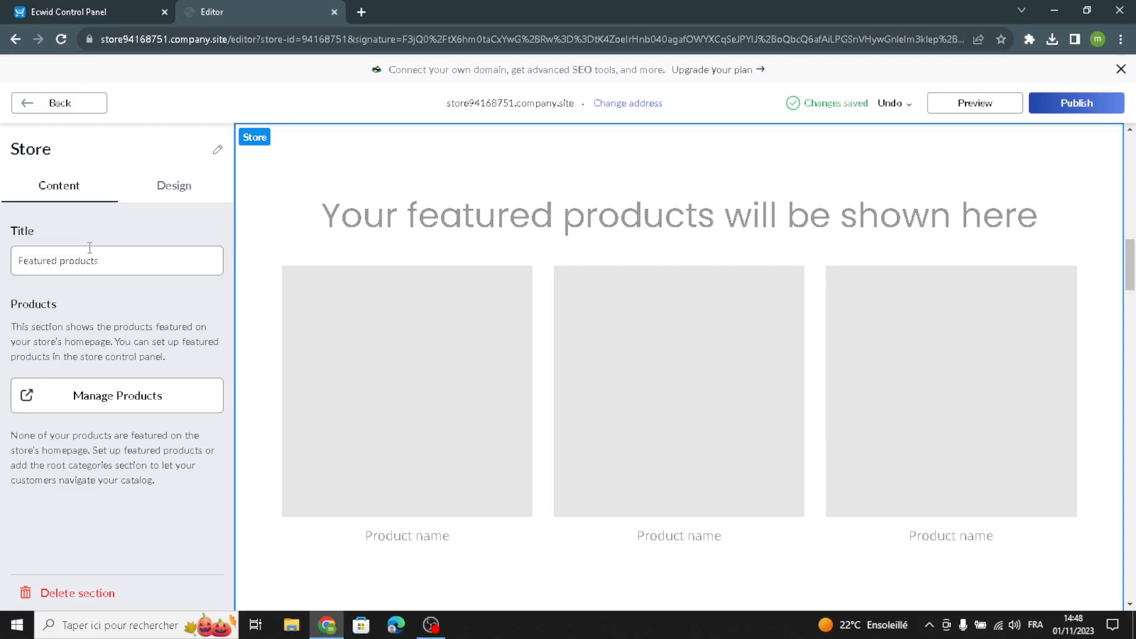
{"action": "left_click", "coordinate": [56, 11]}
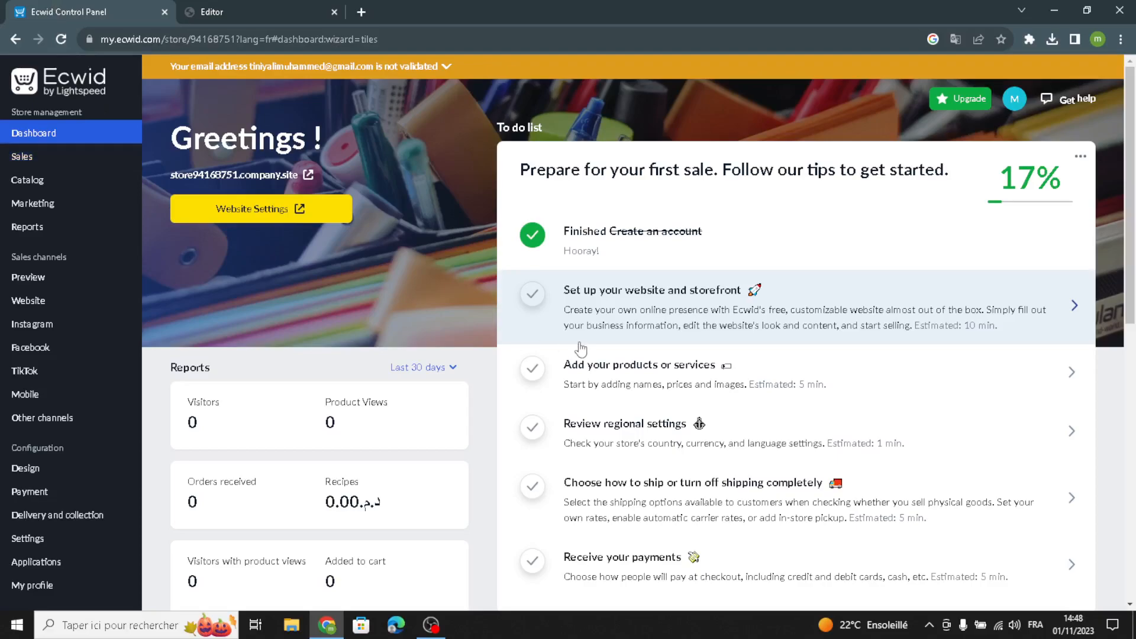
{"action": "left_click_drag", "start_coordinate": [592, 366], "coordinate": [596, 381]}
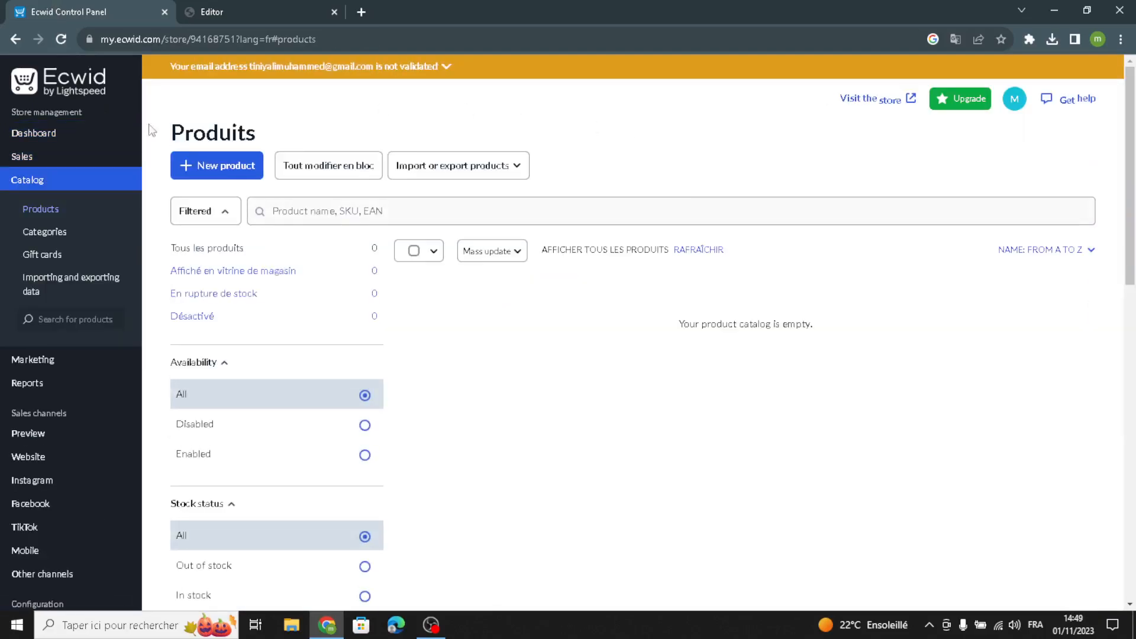
{"action": "left_click", "coordinate": [246, 170]}
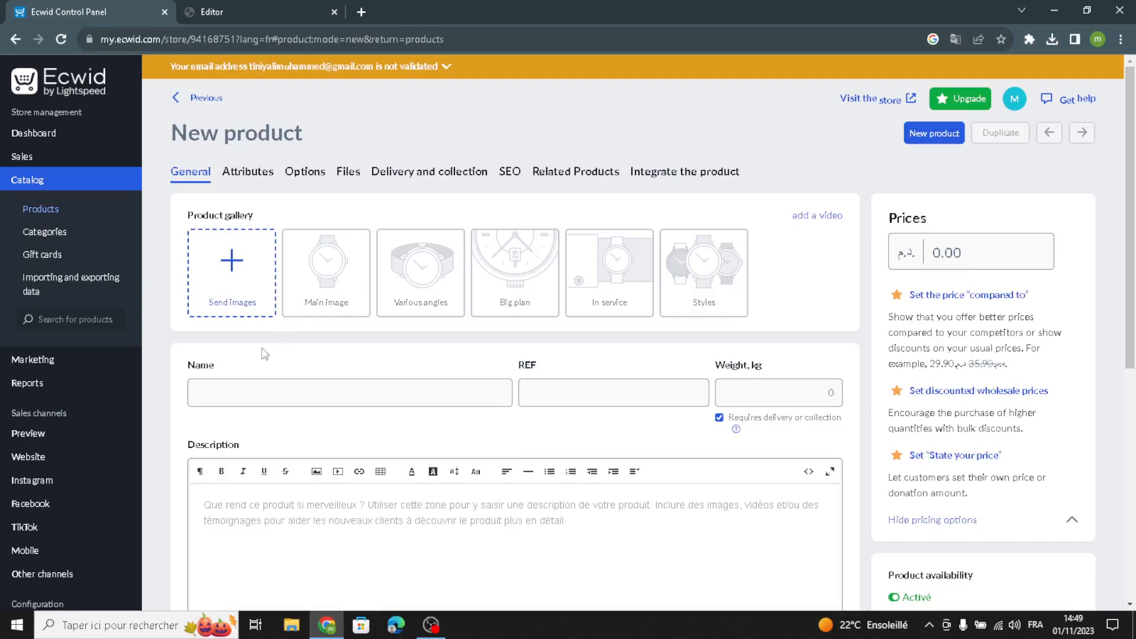
- Search Google Images for "baby and kids" in a new browser tab and look through the pictures
{"action": "left_click", "coordinate": [361, 12]}
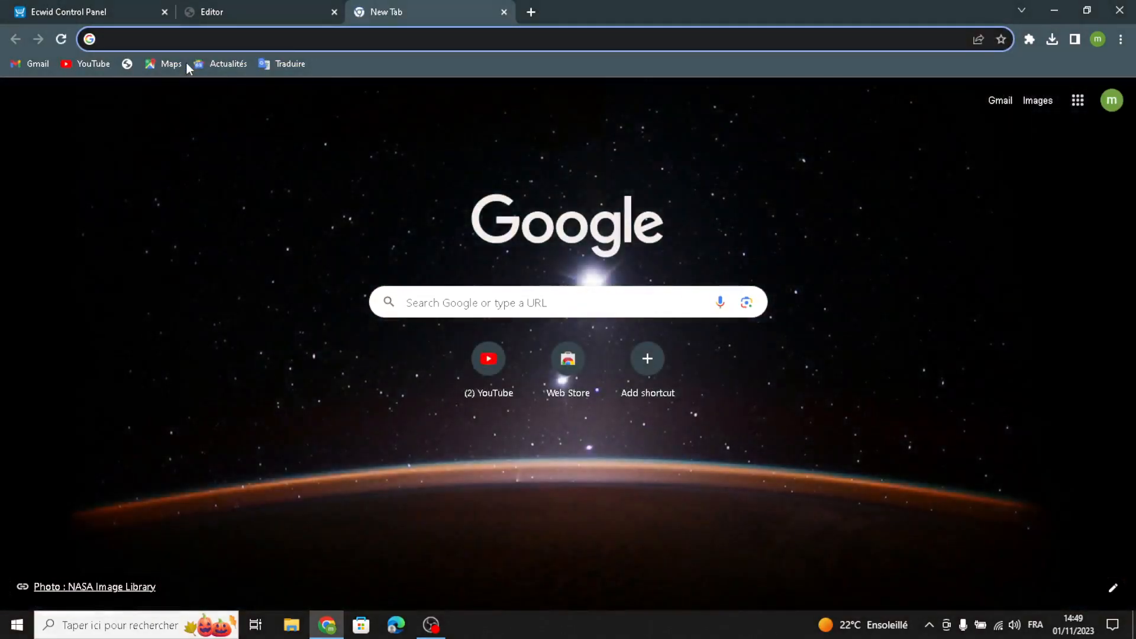
{"action": "type", "text": "baby and"}
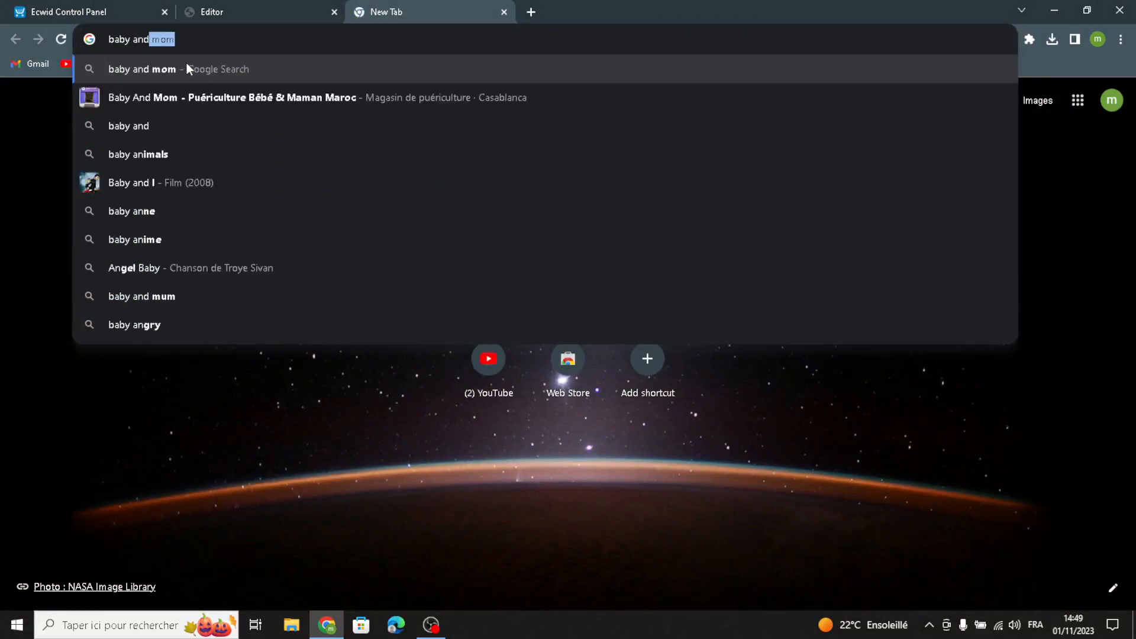
{"action": "type", "text": " kids"}
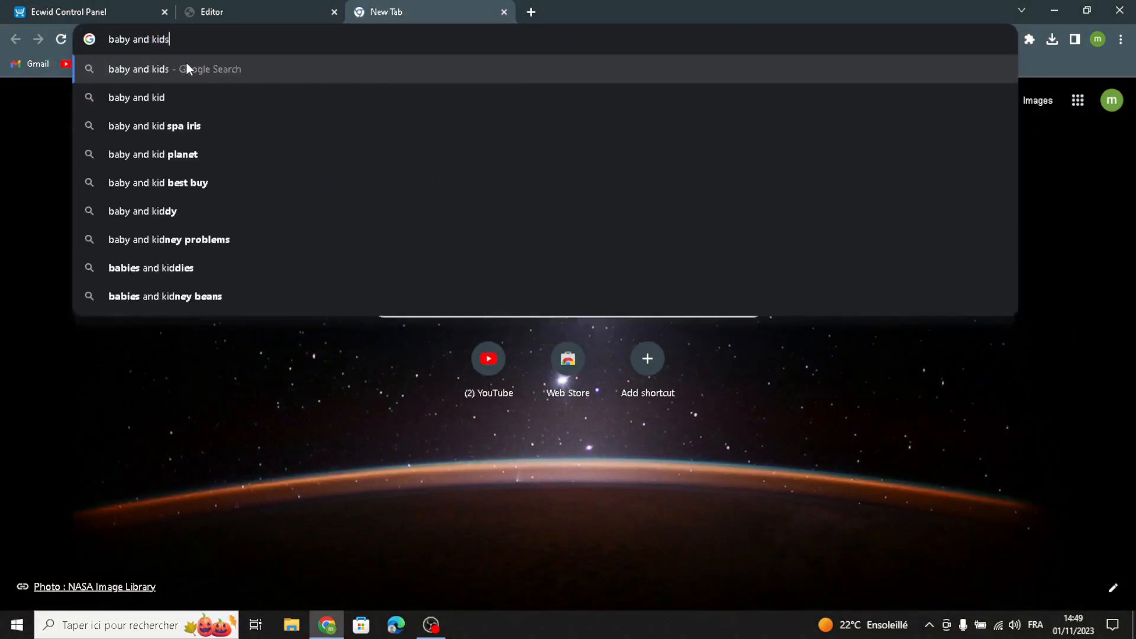
{"action": "key", "text": "Return"}
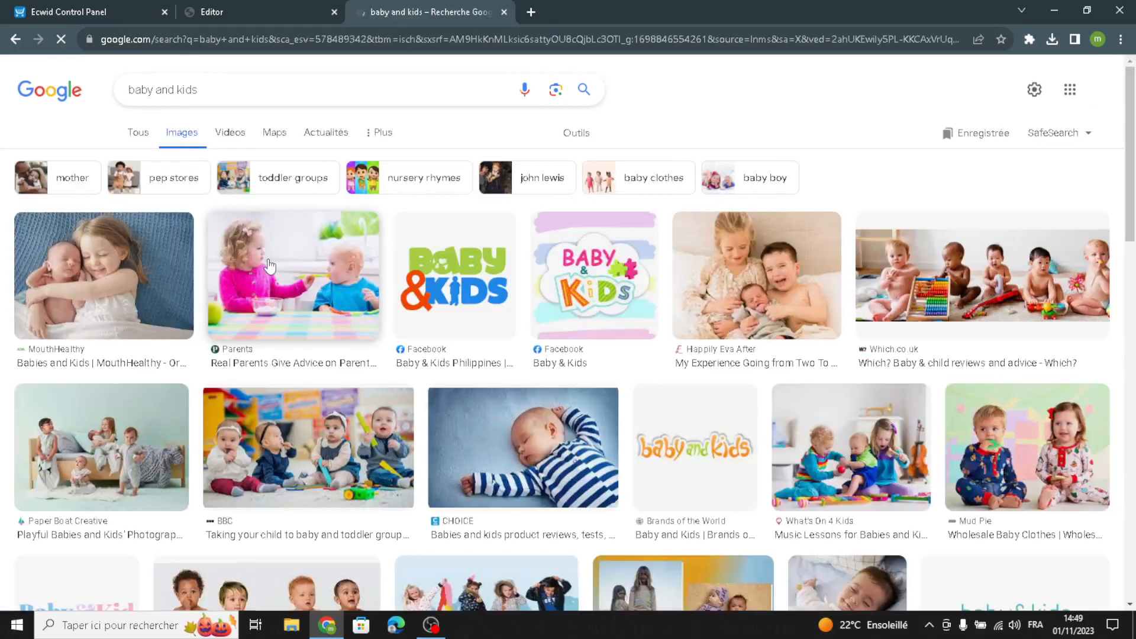
{"action": "scroll", "coordinate": [272, 265], "scroll_direction": "down", "scroll_amount": 8}
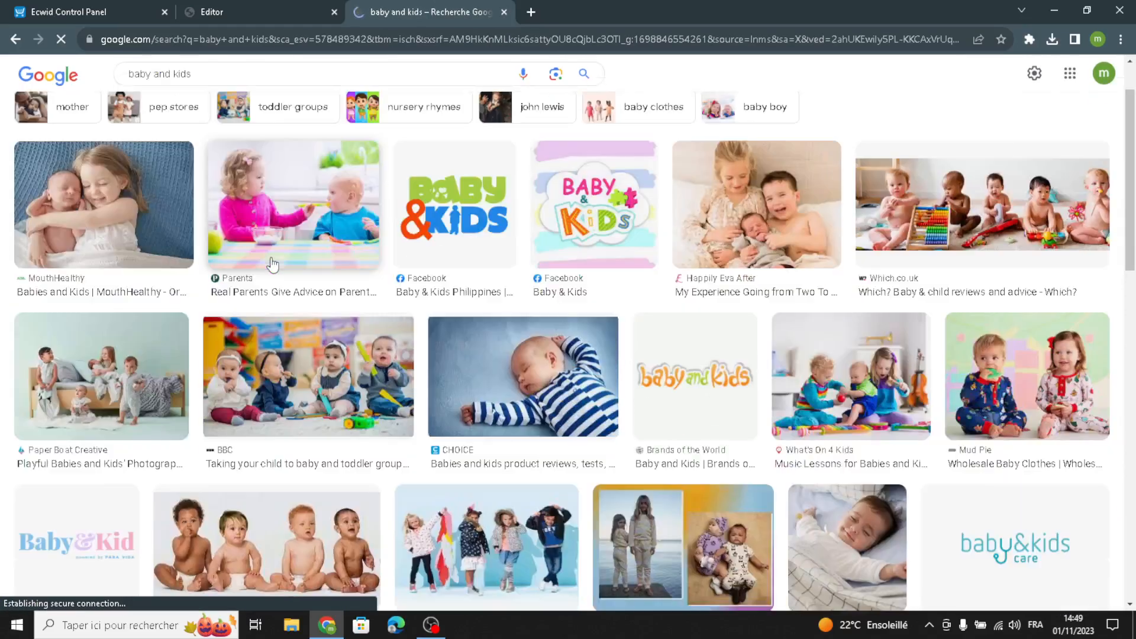
{"action": "scroll", "coordinate": [272, 264], "scroll_direction": "down", "scroll_amount": 6}
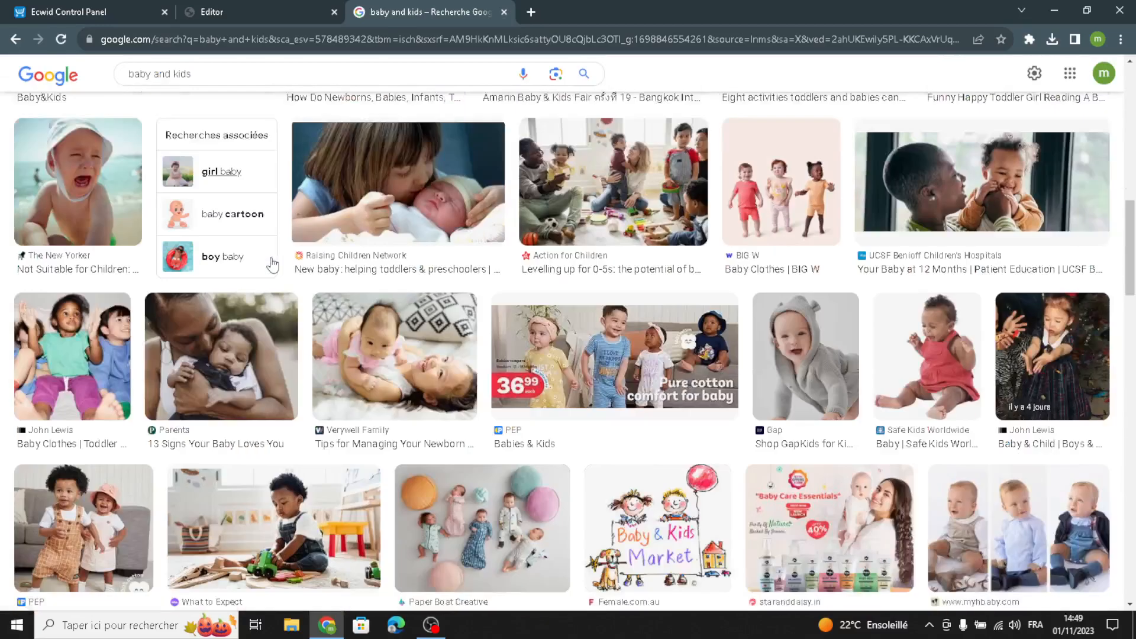
{"action": "scroll", "coordinate": [300, 106], "scroll_direction": "up", "scroll_amount": 6}
- Refine the image search to "baby and kids supplies"
{"action": "left_click", "coordinate": [202, 73]}
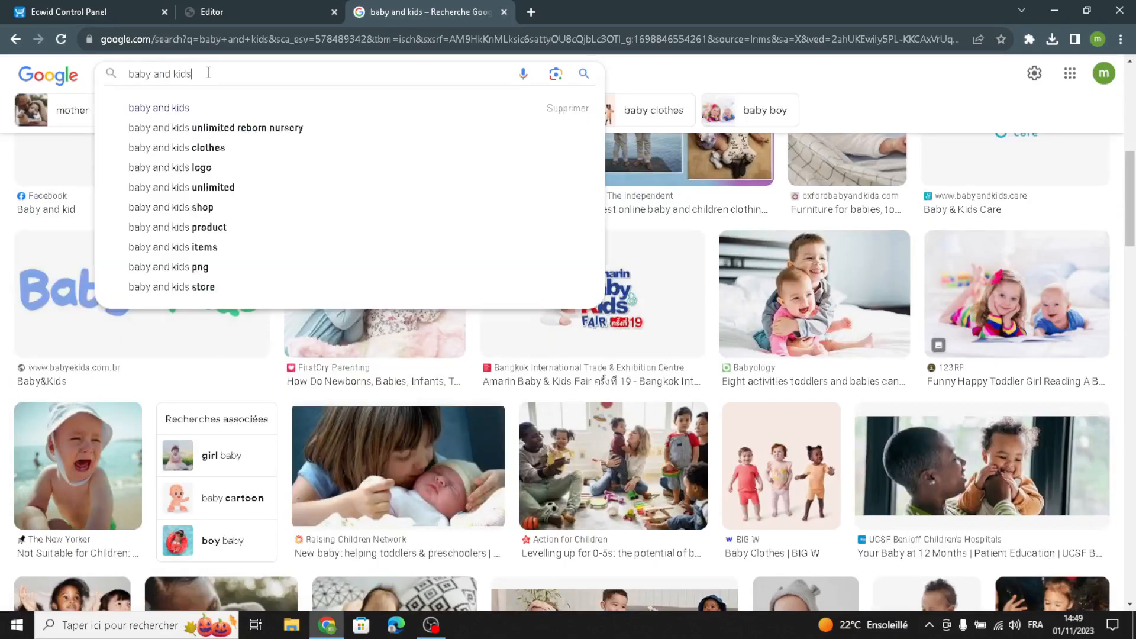
{"action": "type", "text": "s"}
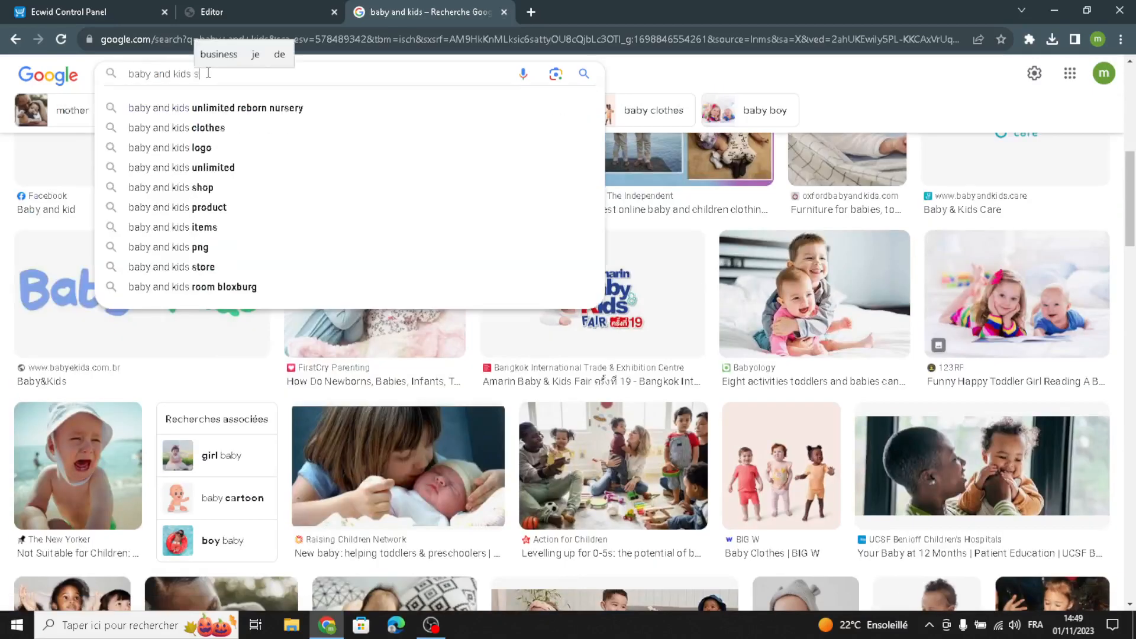
{"action": "type", "text": "upplies"}
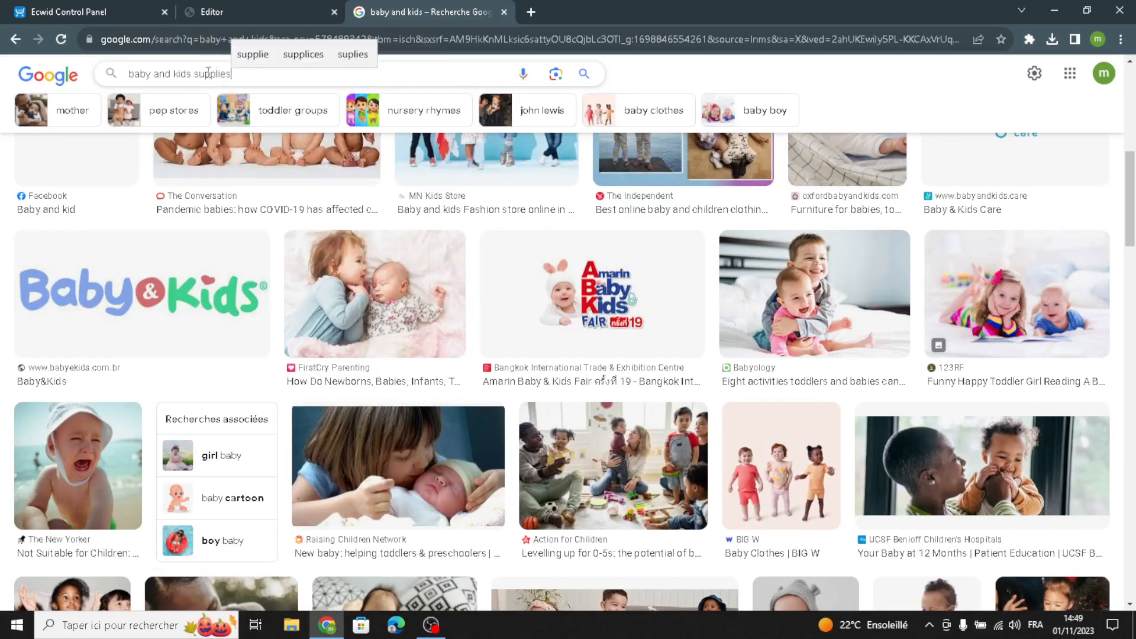
{"action": "key", "text": "Return"}
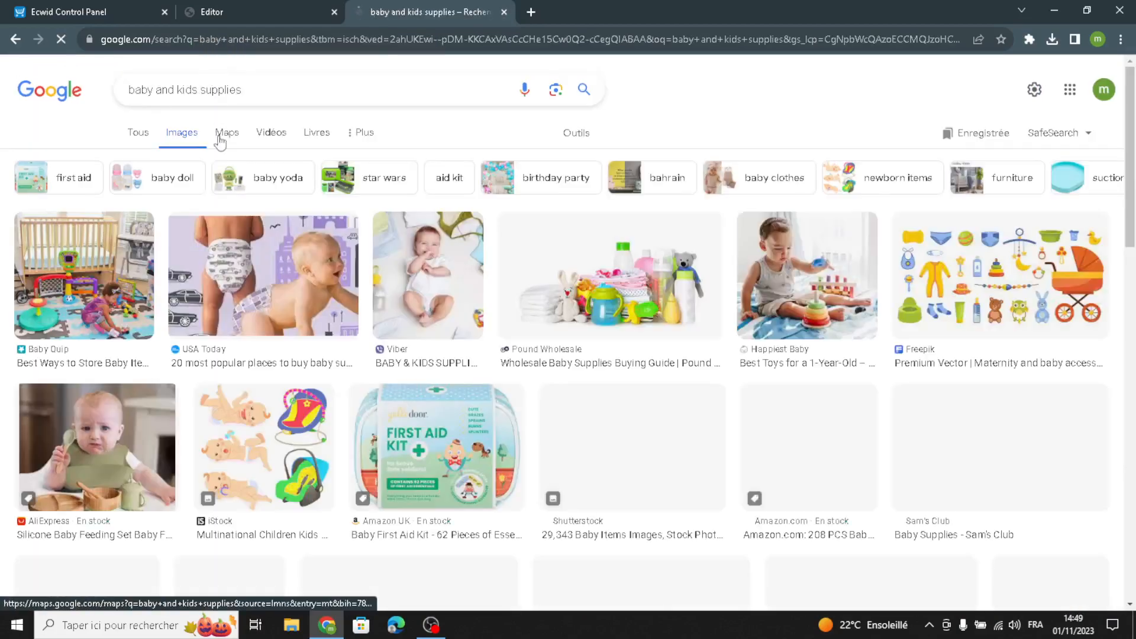
- Examine the baby and kids supplies images for a picture suitable as a product photo
{"action": "scroll", "coordinate": [284, 270], "scroll_direction": "down", "scroll_amount": 1}
{"action": "scroll", "coordinate": [284, 270], "scroll_direction": "down", "scroll_amount": 6}
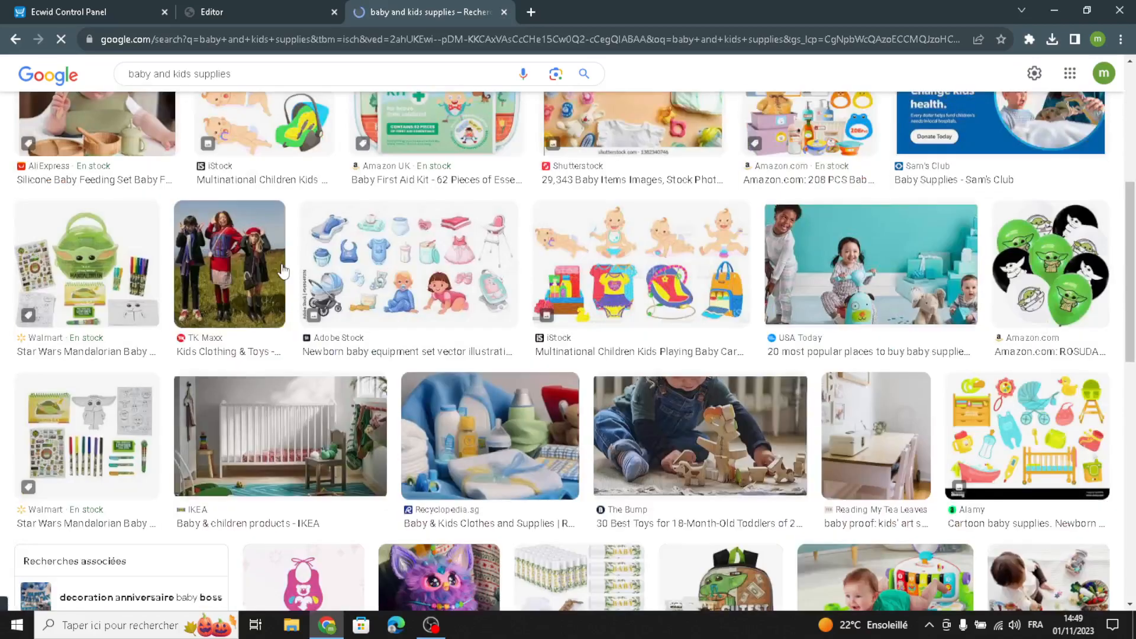
{"action": "scroll", "coordinate": [284, 270], "scroll_direction": "down", "scroll_amount": 2}
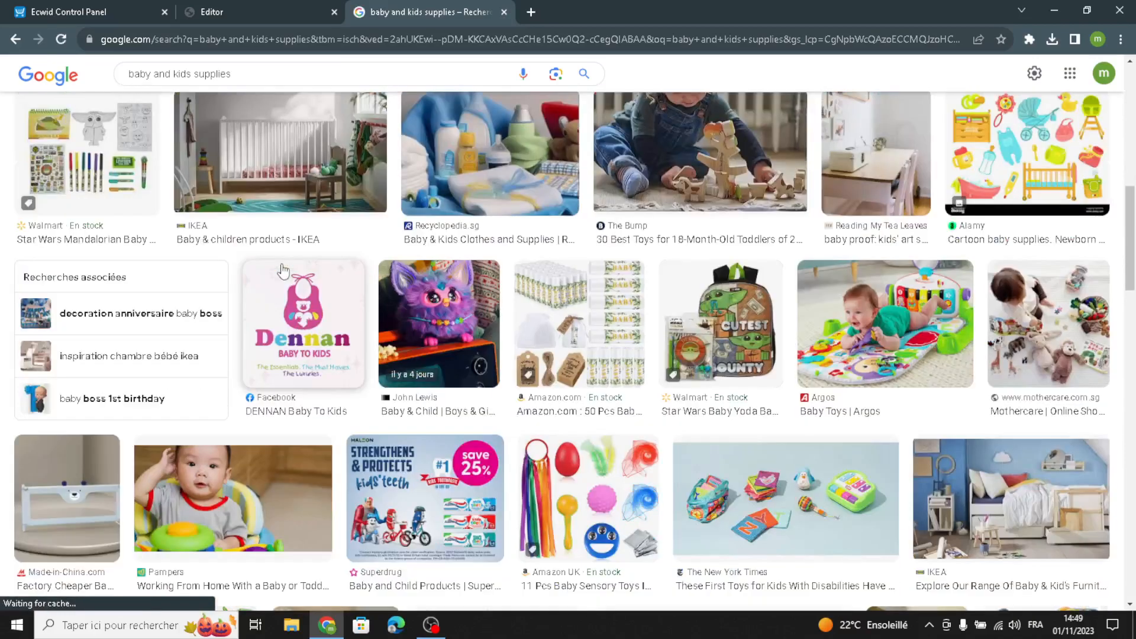
{"action": "scroll", "coordinate": [284, 270], "scroll_direction": "down", "scroll_amount": 1}
{"action": "scroll", "coordinate": [283, 270], "scroll_direction": "down", "scroll_amount": 2}
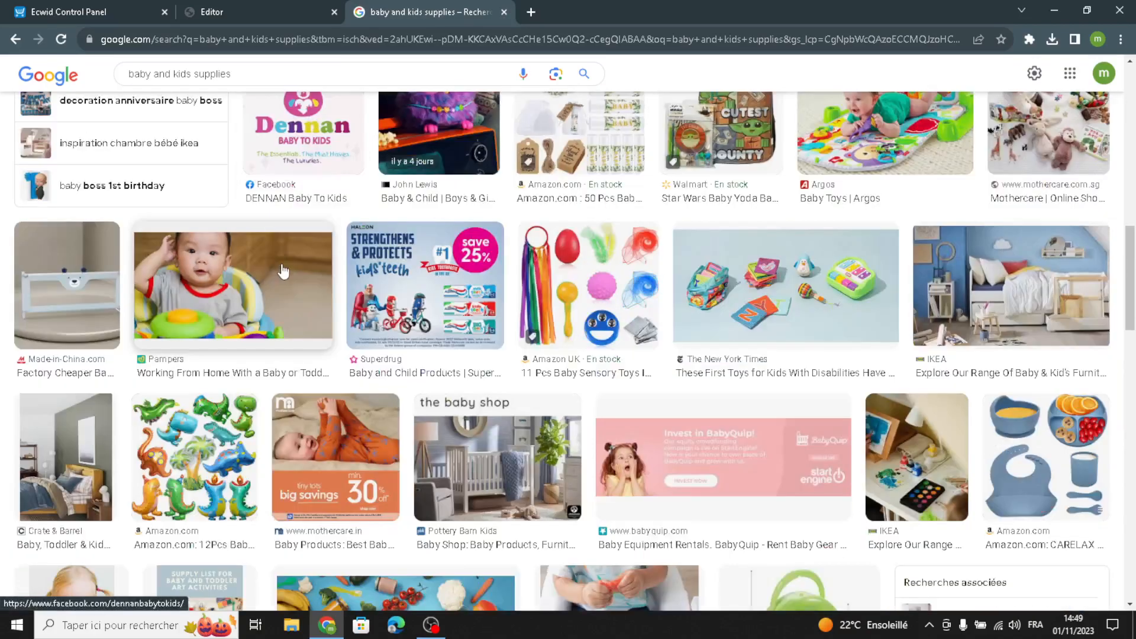
{"action": "scroll", "coordinate": [283, 271], "scroll_direction": "down", "scroll_amount": 4}
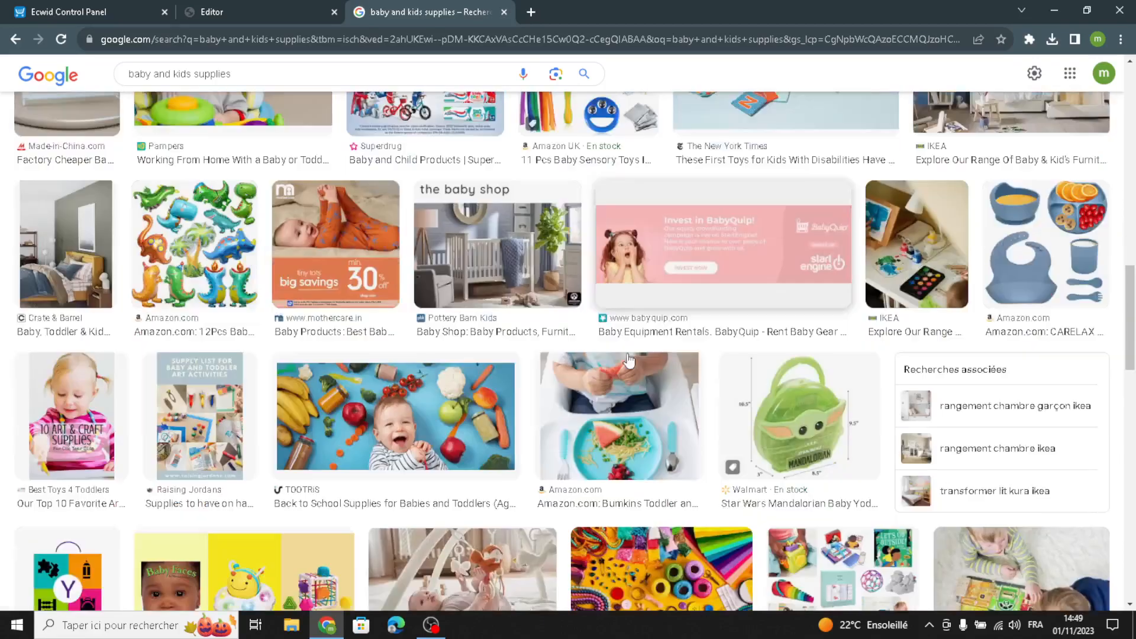
{"action": "scroll", "coordinate": [542, 323], "scroll_direction": "up", "scroll_amount": 2}
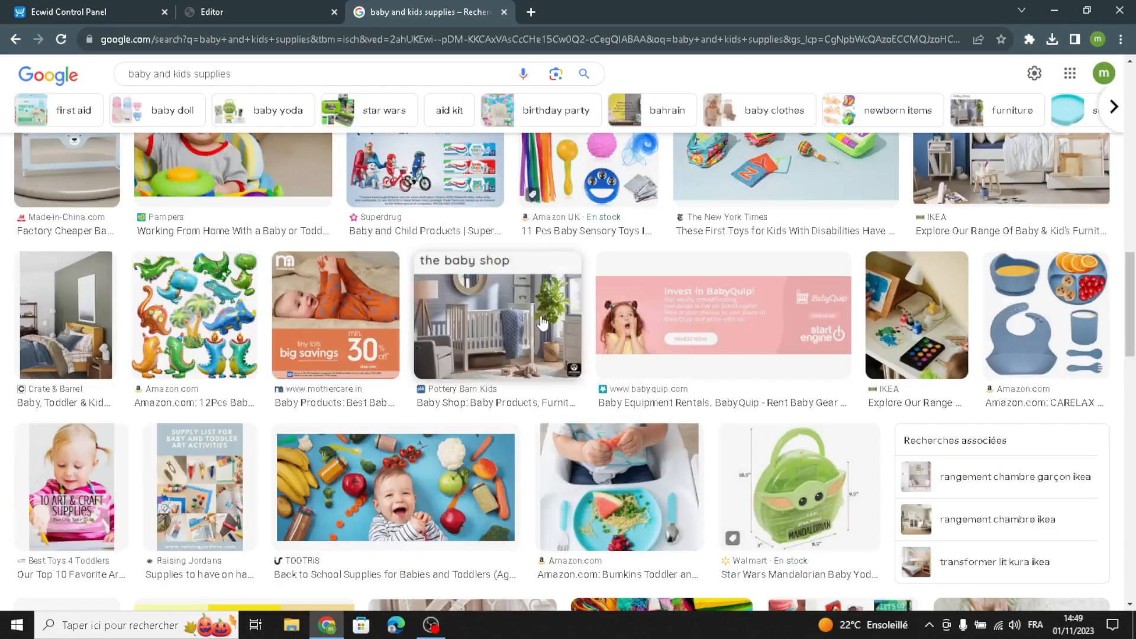
{"action": "scroll", "coordinate": [542, 323], "scroll_direction": "down", "scroll_amount": 4}
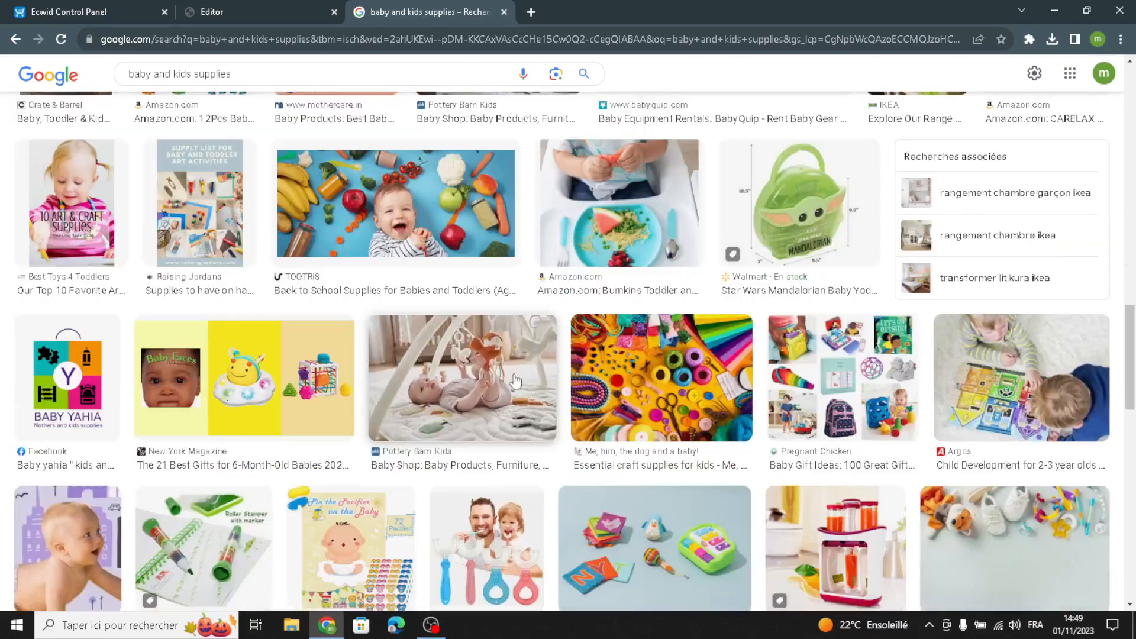
{"action": "scroll", "coordinate": [461, 401], "scroll_direction": "down", "scroll_amount": 3}
{"action": "scroll", "coordinate": [461, 401], "scroll_direction": "down", "scroll_amount": 1}
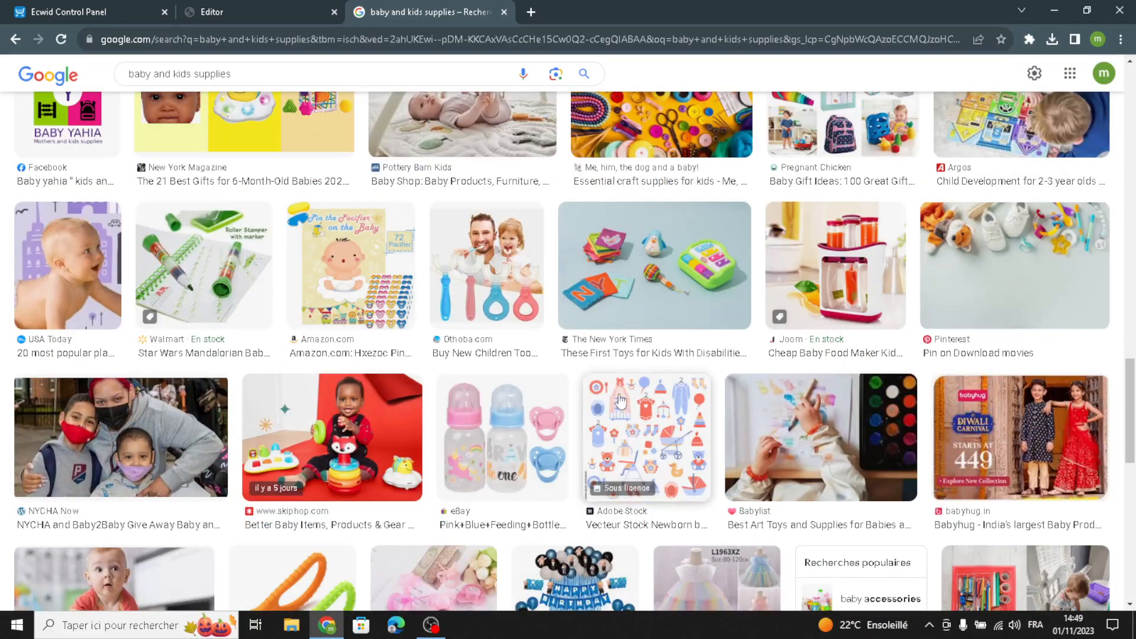
{"action": "scroll", "coordinate": [632, 315], "scroll_direction": "up", "scroll_amount": 3}
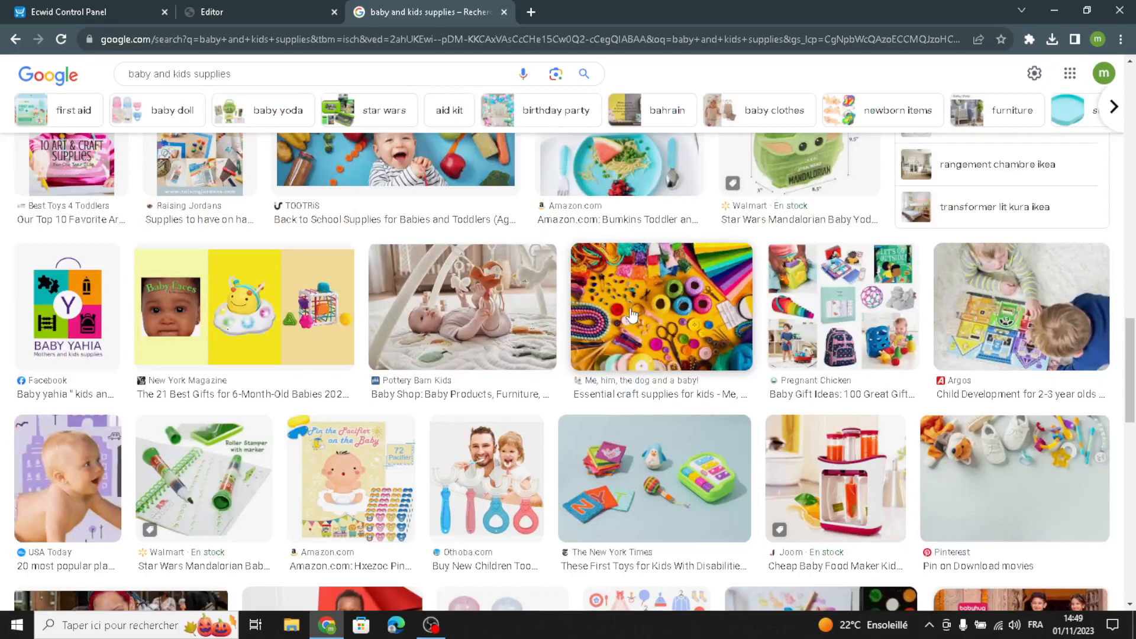
{"action": "scroll", "coordinate": [632, 315], "scroll_direction": "up", "scroll_amount": 3}
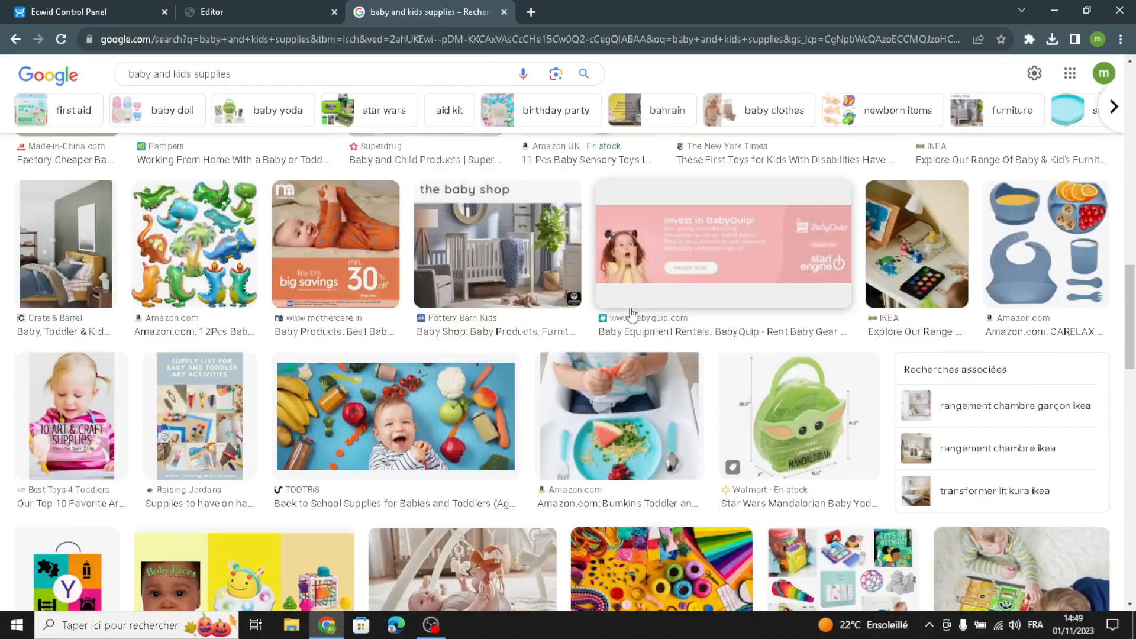
{"action": "scroll", "coordinate": [748, 425], "scroll_direction": "down", "scroll_amount": 3}
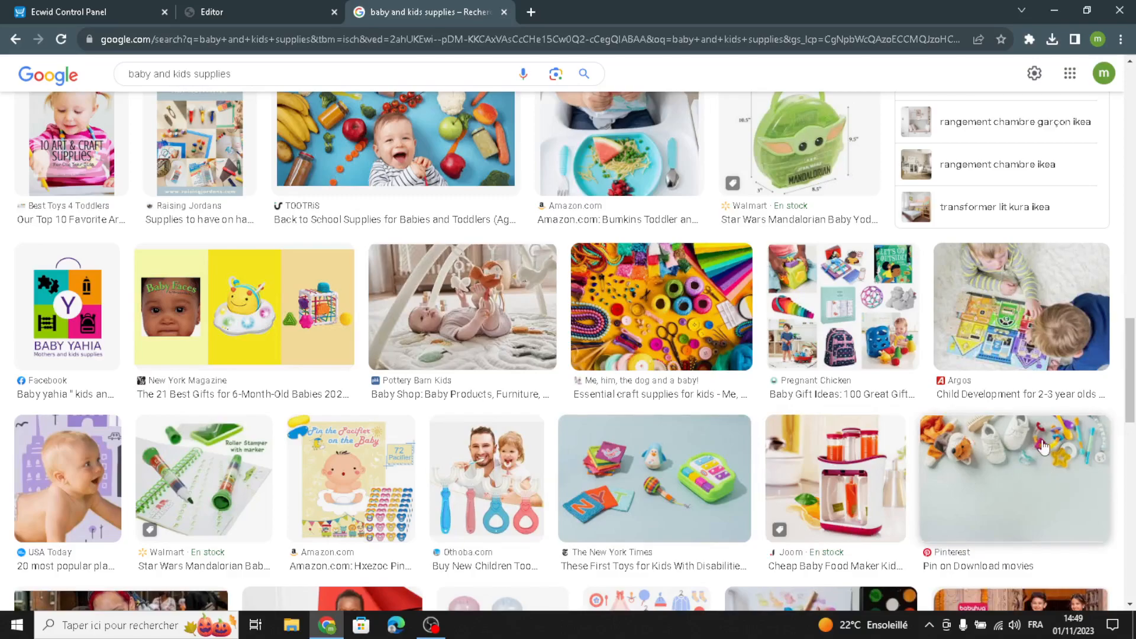
{"action": "scroll", "coordinate": [1036, 451], "scroll_direction": "down", "scroll_amount": 1}
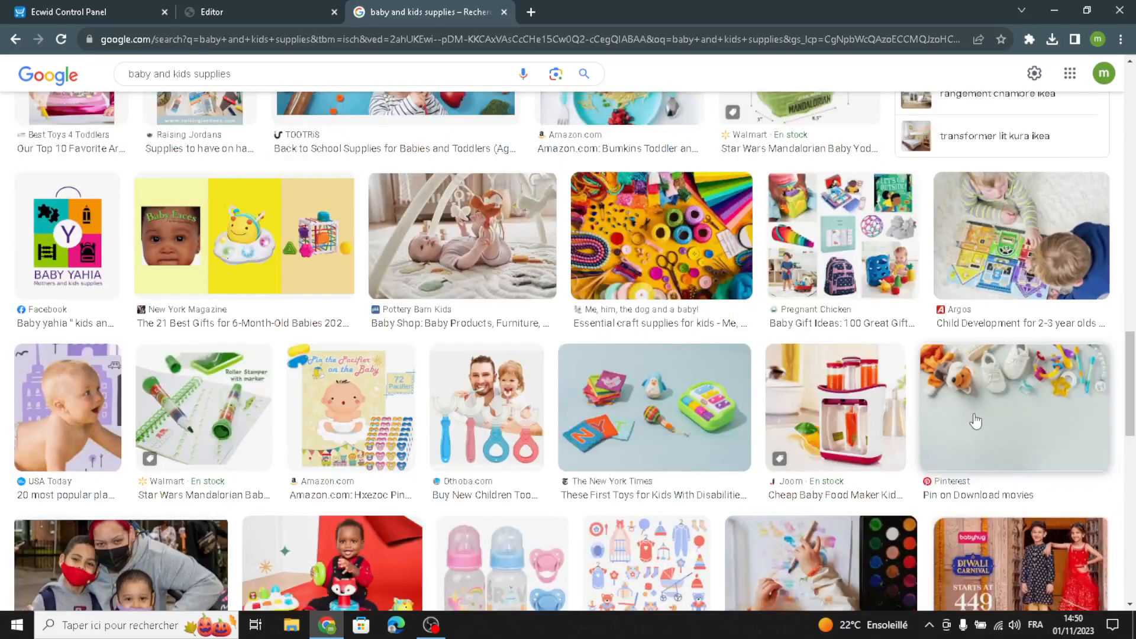
{"action": "scroll", "coordinate": [977, 443], "scroll_direction": "down", "scroll_amount": 3}
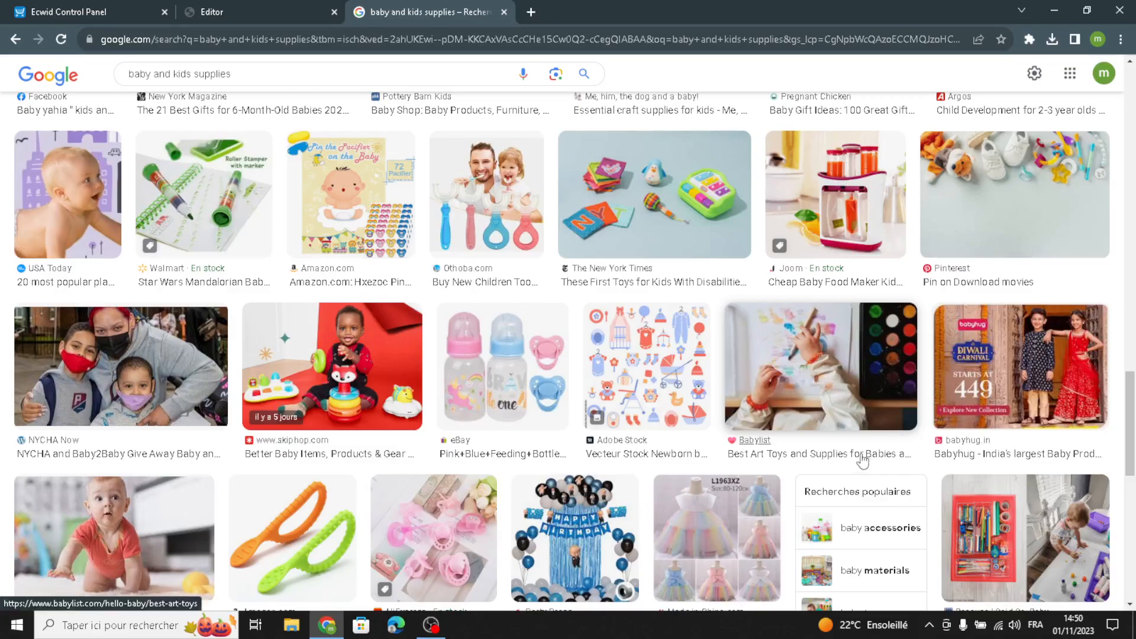
{"action": "scroll", "coordinate": [862, 460], "scroll_direction": "down", "scroll_amount": 3}
{"action": "scroll", "coordinate": [862, 460], "scroll_direction": "down", "scroll_amount": 2}
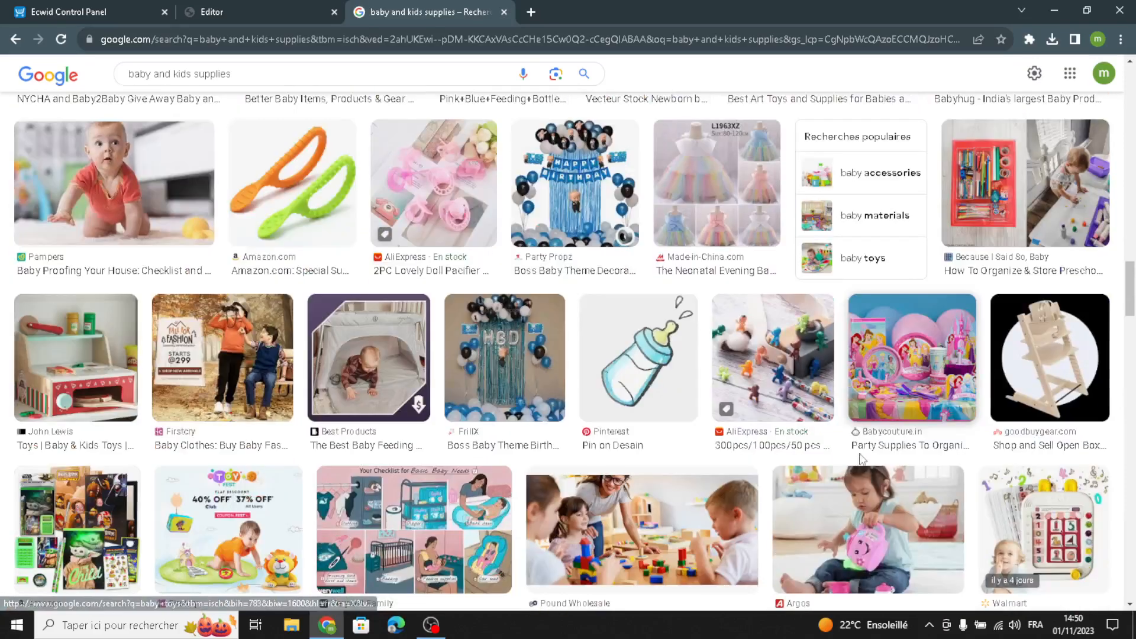
{"action": "scroll", "coordinate": [863, 461], "scroll_direction": "down", "scroll_amount": 3}
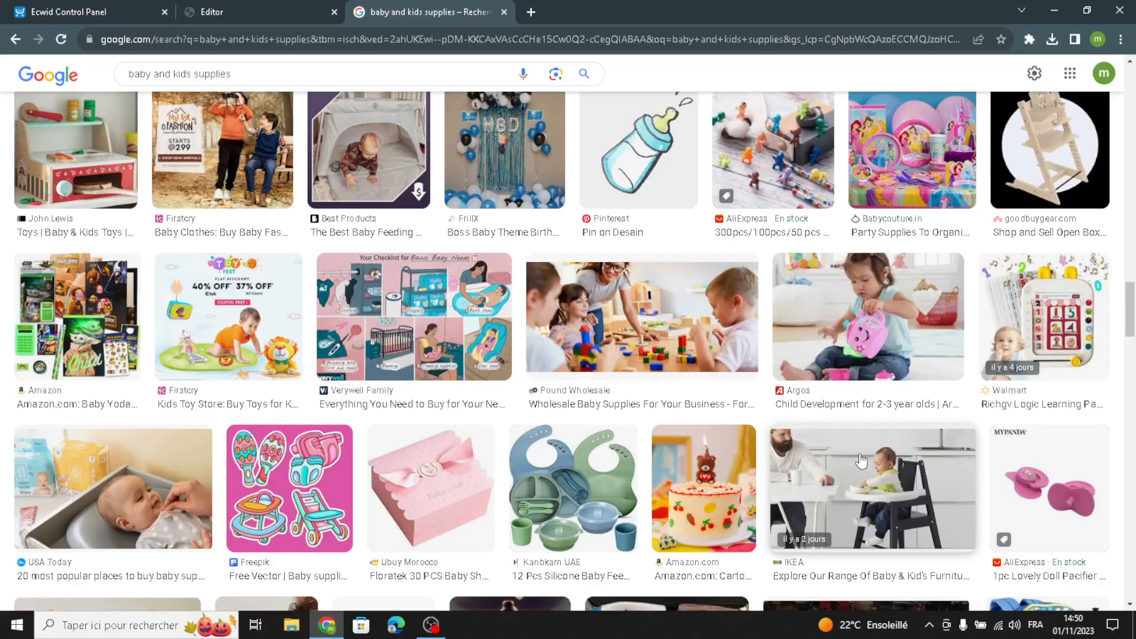
{"action": "scroll", "coordinate": [945, 465], "scroll_direction": "down", "scroll_amount": 1}
{"action": "scroll", "coordinate": [945, 465], "scroll_direction": "down", "scroll_amount": 1}
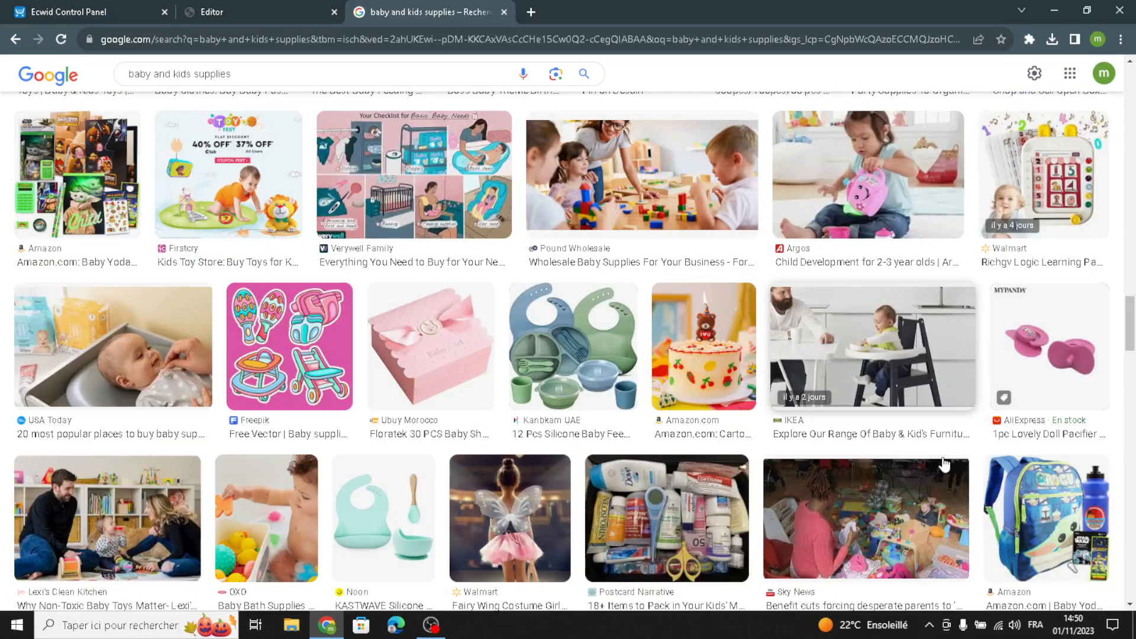
- Open the picture of the 12-piece silicone baby feeding set and save it as a JPEG in the Téléchargements folder
{"action": "left_click", "coordinate": [568, 294]}
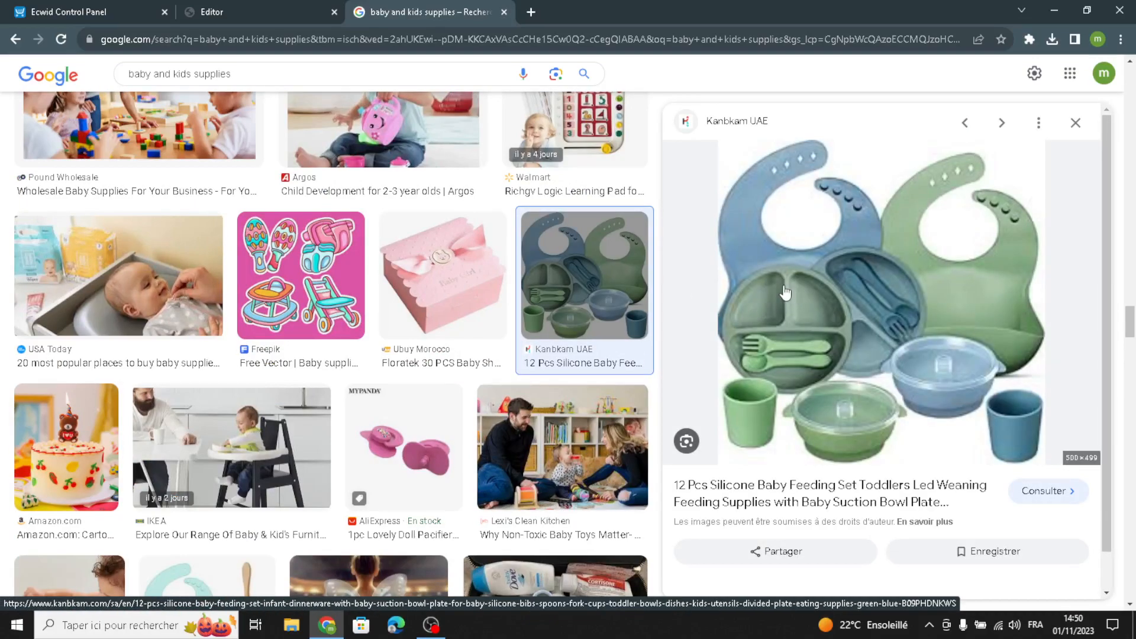
{"action": "right_click", "coordinate": [826, 265]}
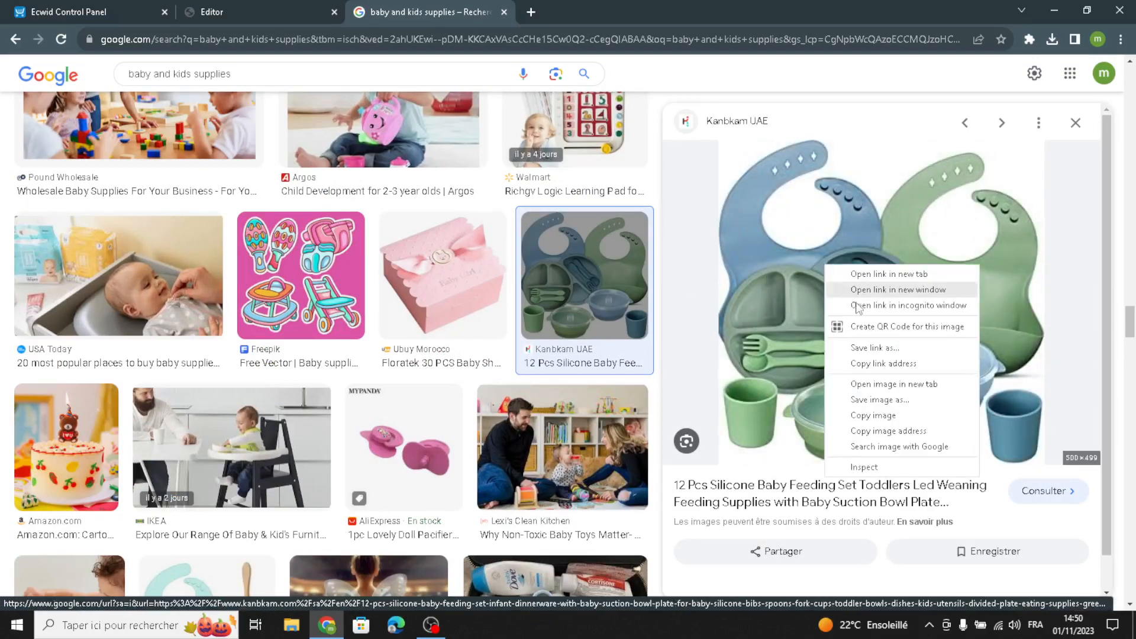
{"action": "left_click", "coordinate": [888, 403]}
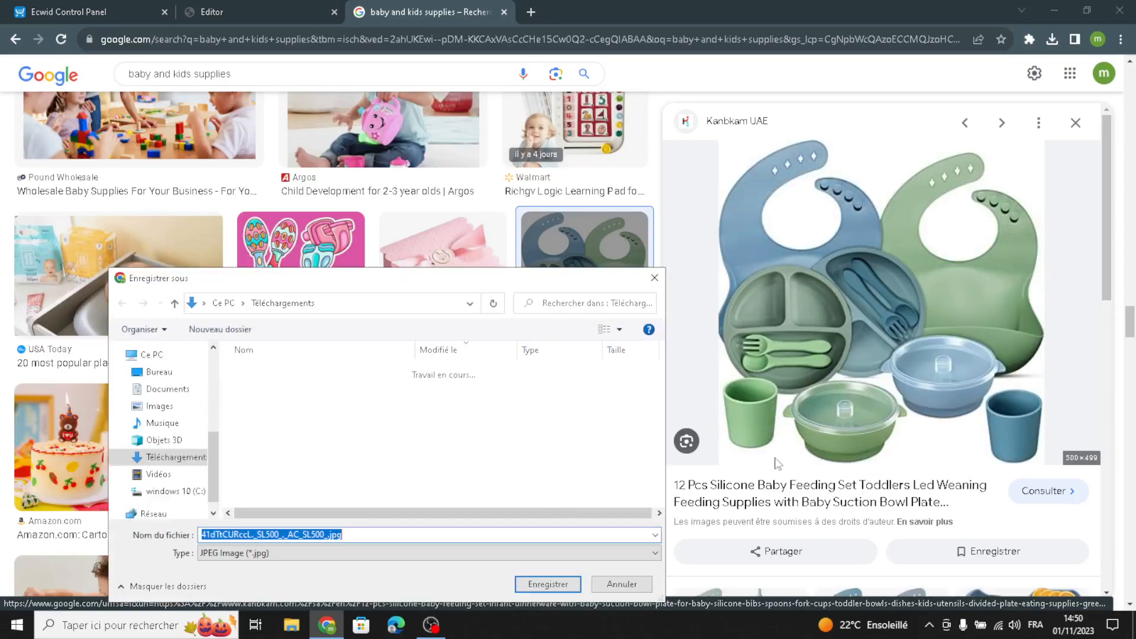
{"action": "left_click", "coordinate": [527, 587]}
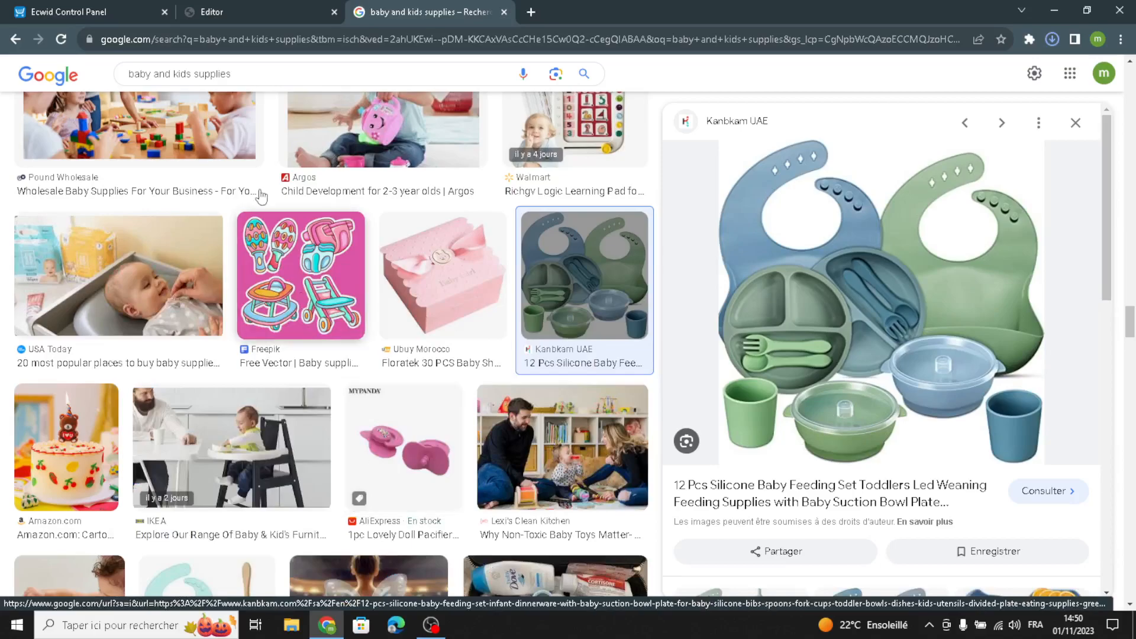
- Upload the saved baby feeding set picture from the Téléchargements folder to the new product's gallery in the Ecwid control panel
{"action": "left_click", "coordinate": [140, 7]}
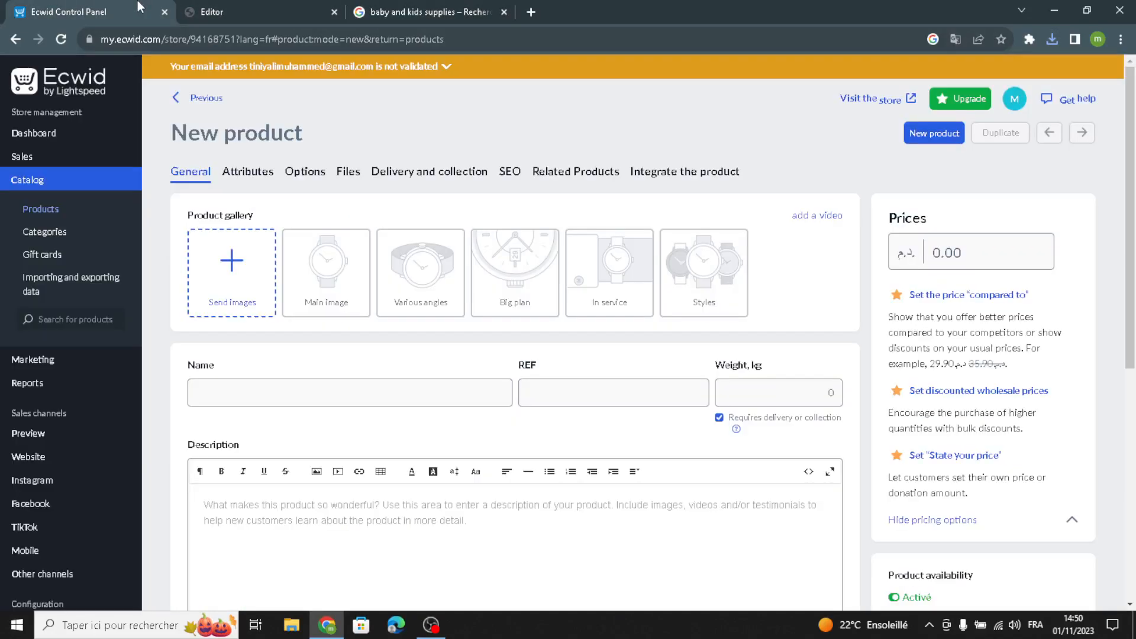
{"action": "left_click", "coordinate": [262, 289]}
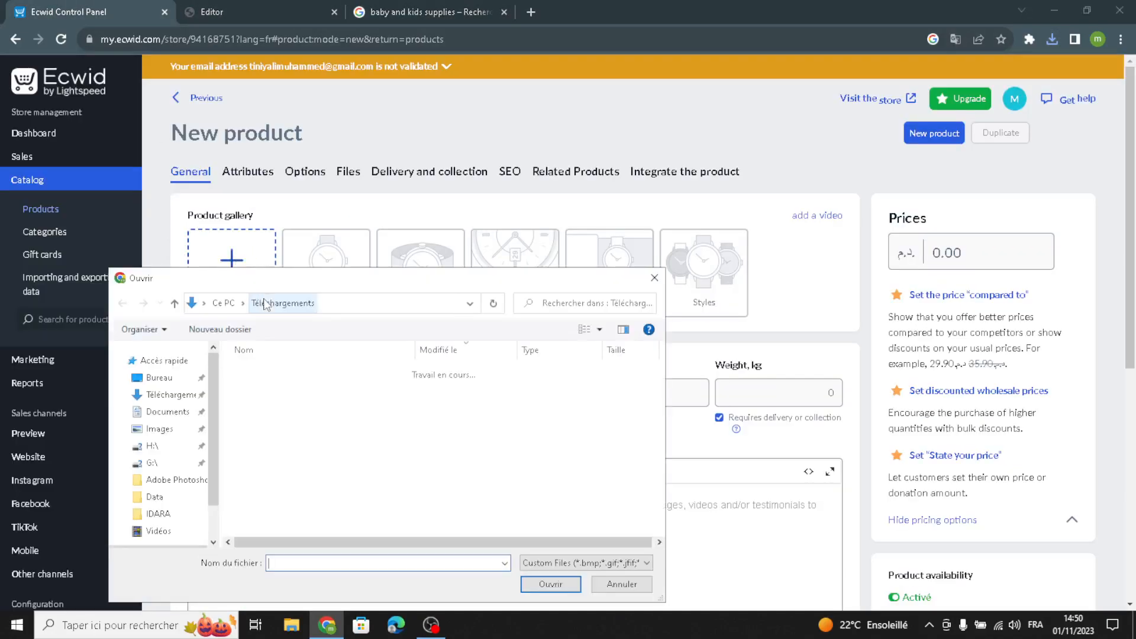
{"action": "left_click", "coordinate": [286, 391]}
{"action": "left_click", "coordinate": [550, 584]}
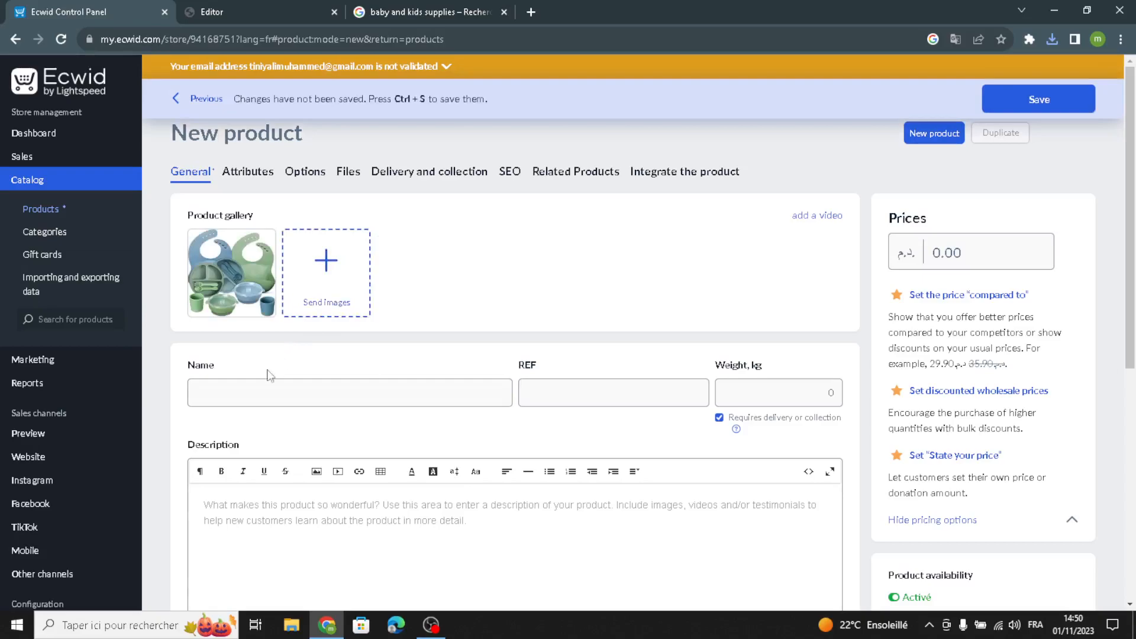
- Look over the new product's name, REF, weight, price and description fields
{"action": "left_click", "coordinate": [232, 390]}
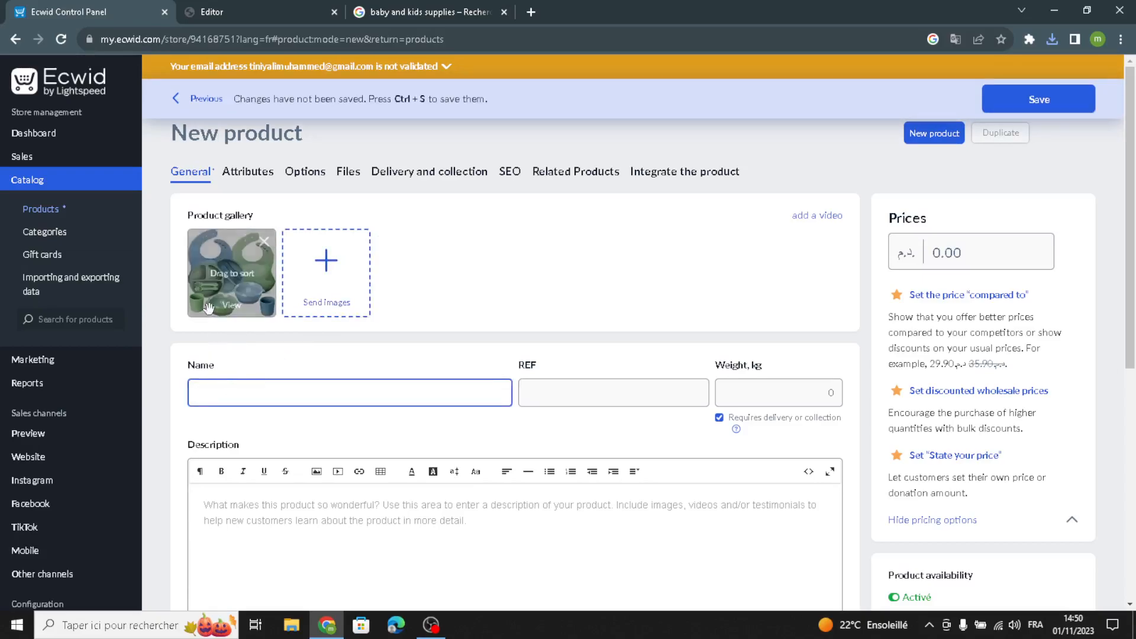
{"action": "left_click", "coordinate": [523, 395]}
{"action": "left_click", "coordinate": [772, 396]}
{"action": "left_click", "coordinate": [940, 244]}
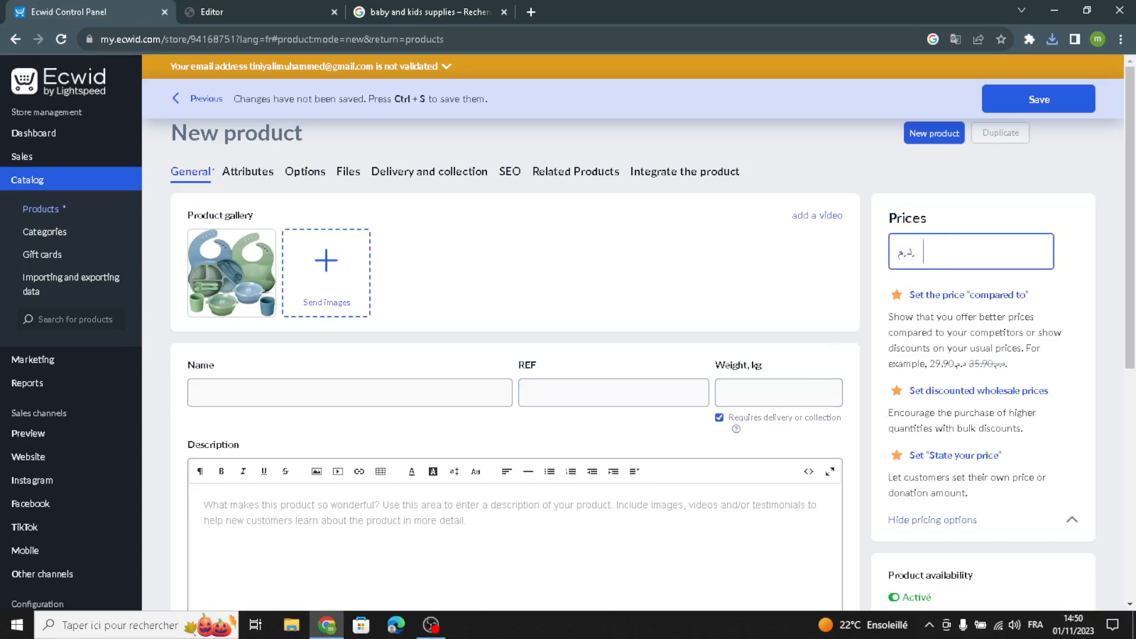
{"action": "left_click", "coordinate": [266, 528]}
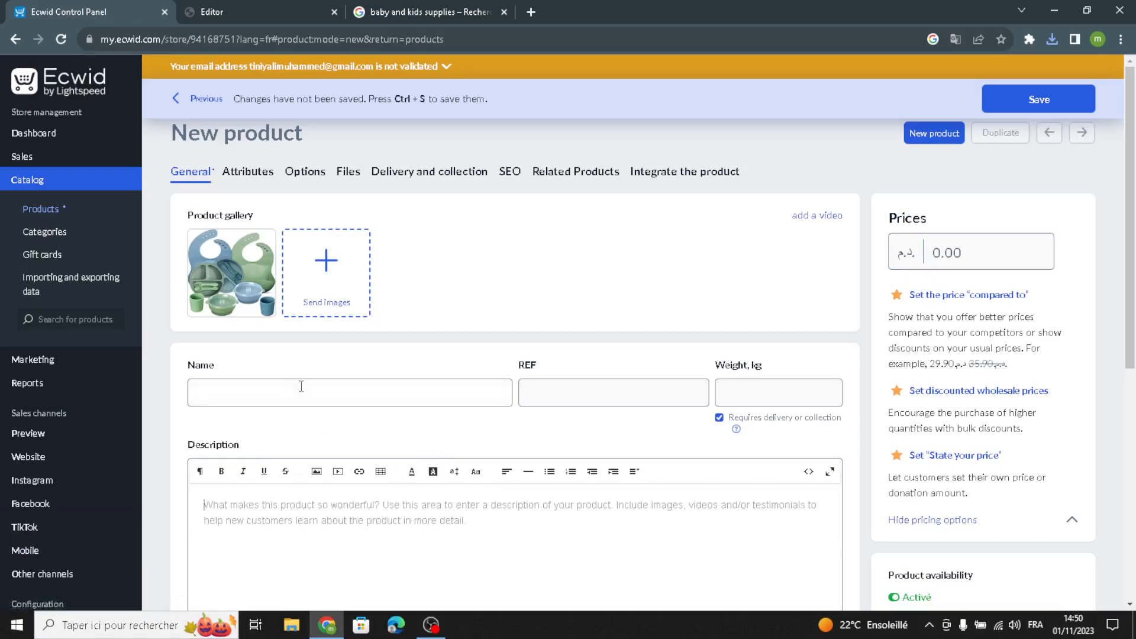
{"action": "scroll", "coordinate": [302, 390], "scroll_direction": "down", "scroll_amount": 3}
{"action": "scroll", "coordinate": [280, 286], "scroll_direction": "up", "scroll_amount": 3}
- Switch to the website editor and view the design options of the Store section for featured products
{"action": "left_click", "coordinate": [257, 2]}
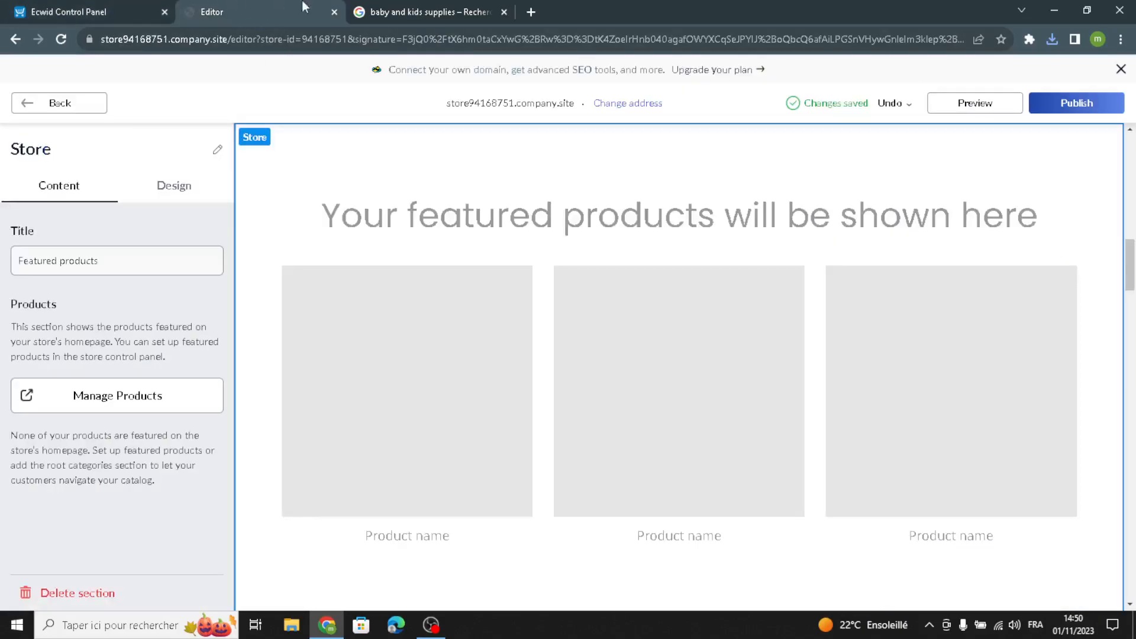
{"action": "left_click", "coordinate": [171, 188]}
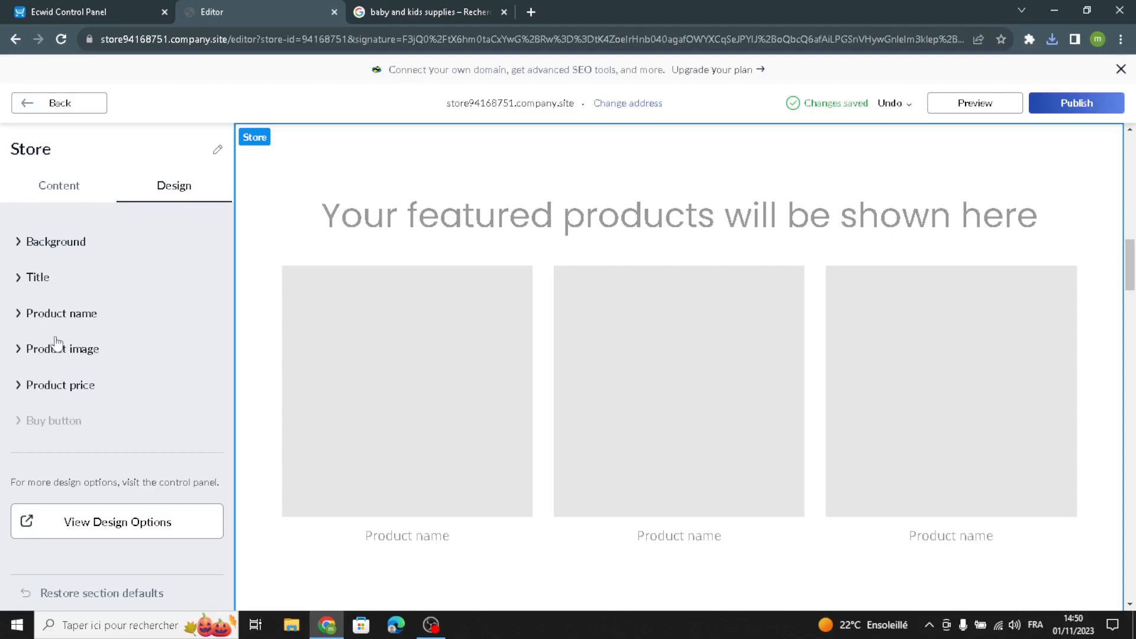
{"action": "left_click", "coordinate": [66, 104]}
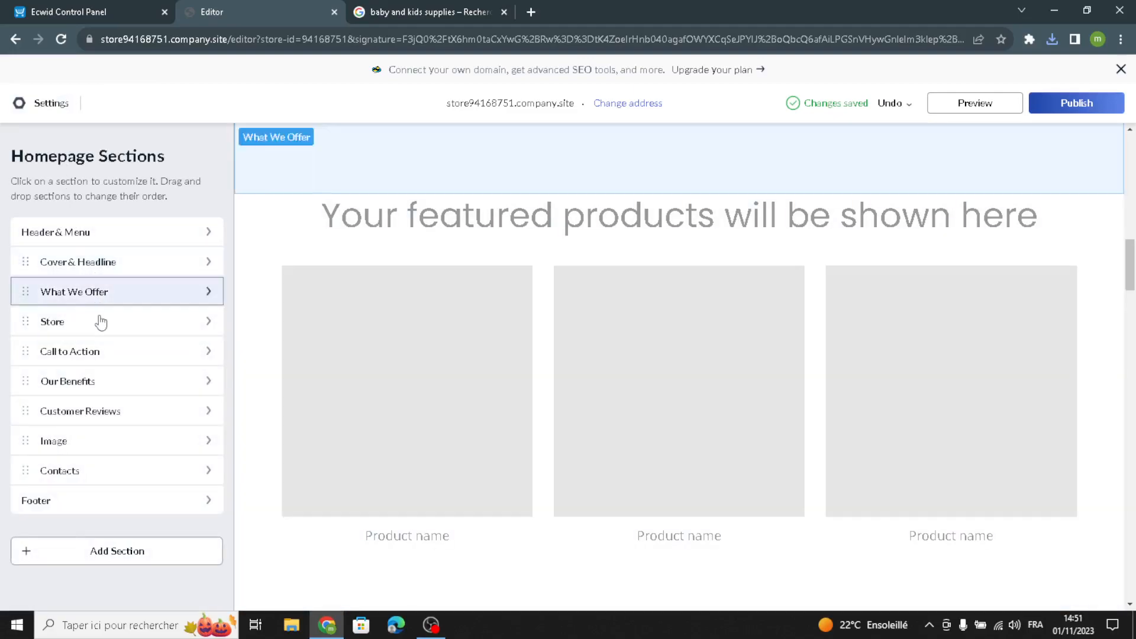
- Review the Call to Action section's title, description, image and action link content
{"action": "left_click", "coordinate": [58, 354]}
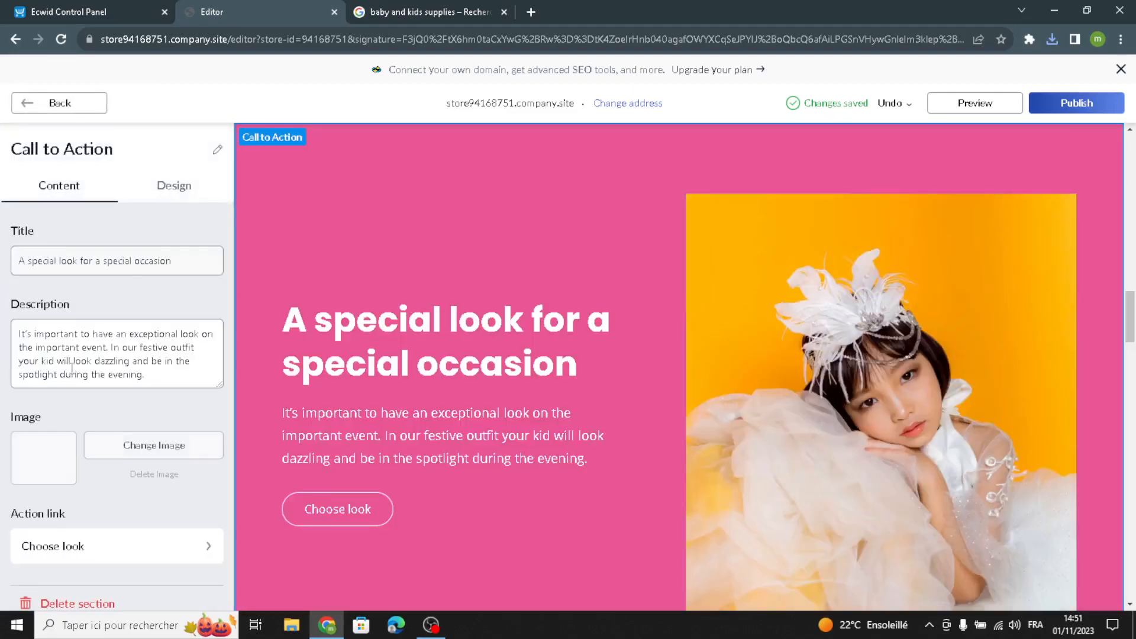
{"action": "left_click_drag", "start_coordinate": [159, 376], "coordinate": [35, 299]}
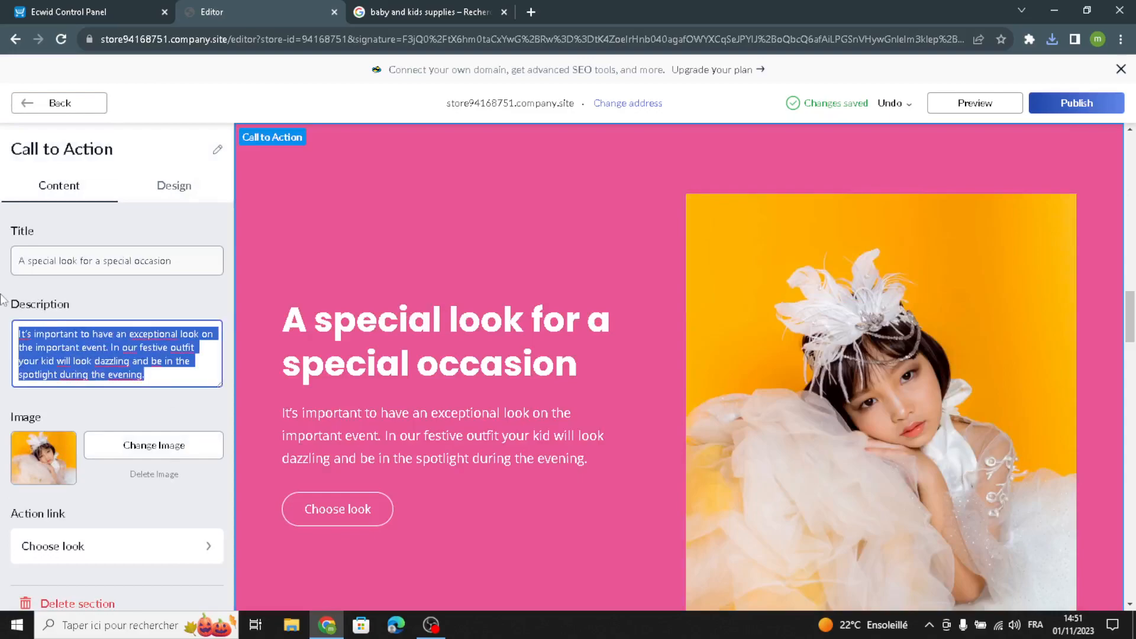
{"action": "left_click", "coordinate": [135, 415]}
{"action": "scroll", "coordinate": [123, 412], "scroll_direction": "down", "scroll_amount": 1}
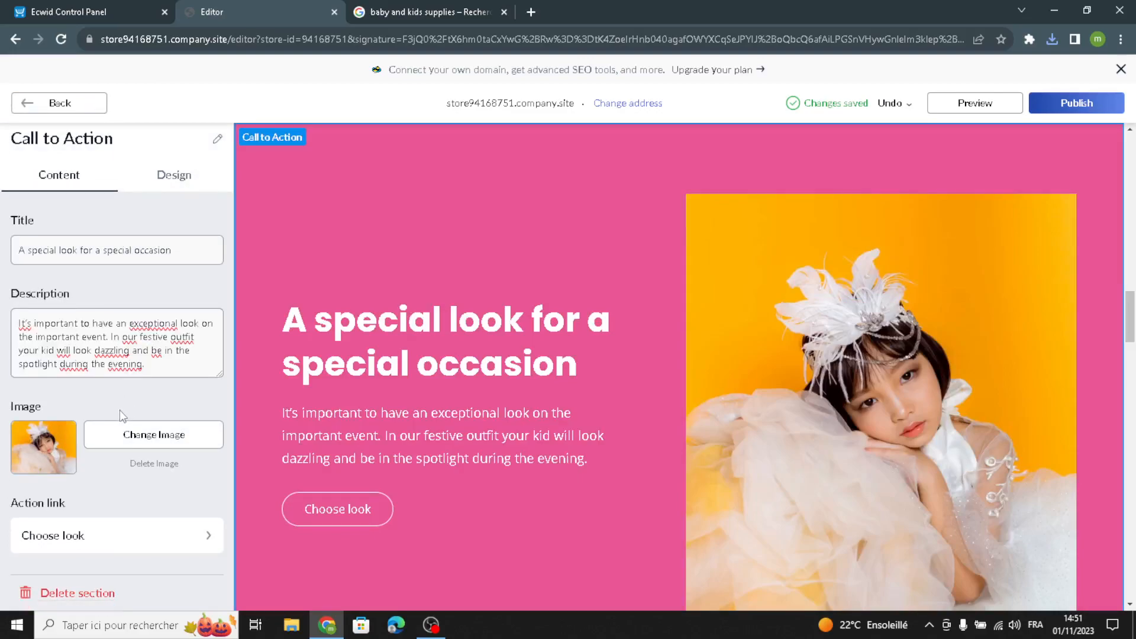
{"action": "left_click_drag", "start_coordinate": [171, 371], "coordinate": [3, 296]}
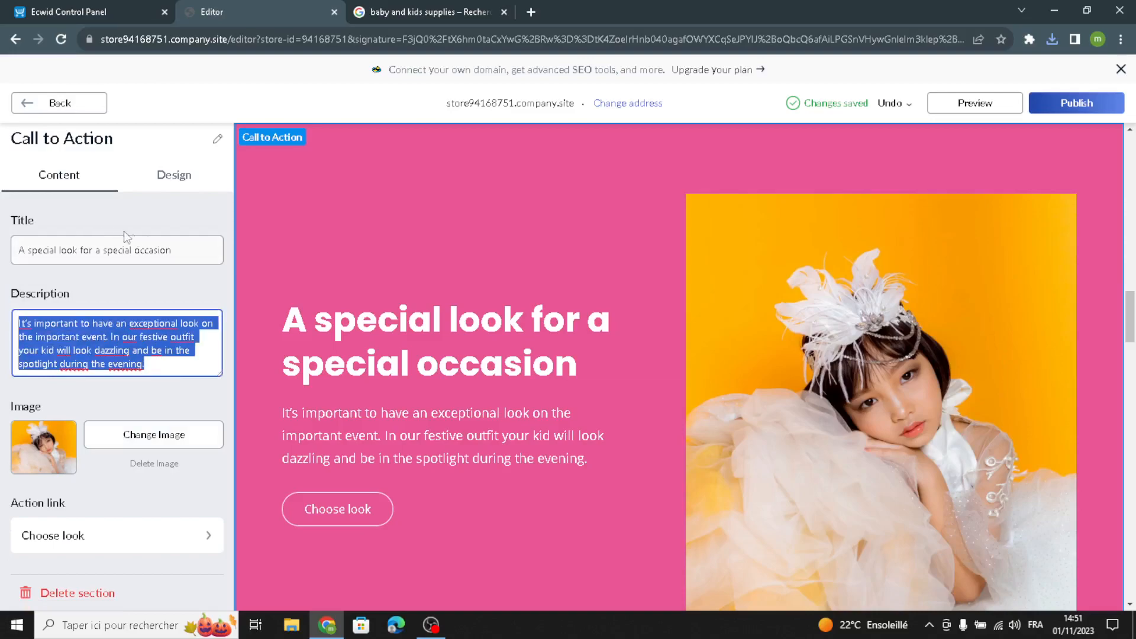
{"action": "left_click_drag", "start_coordinate": [200, 254], "coordinate": [3, 260]}
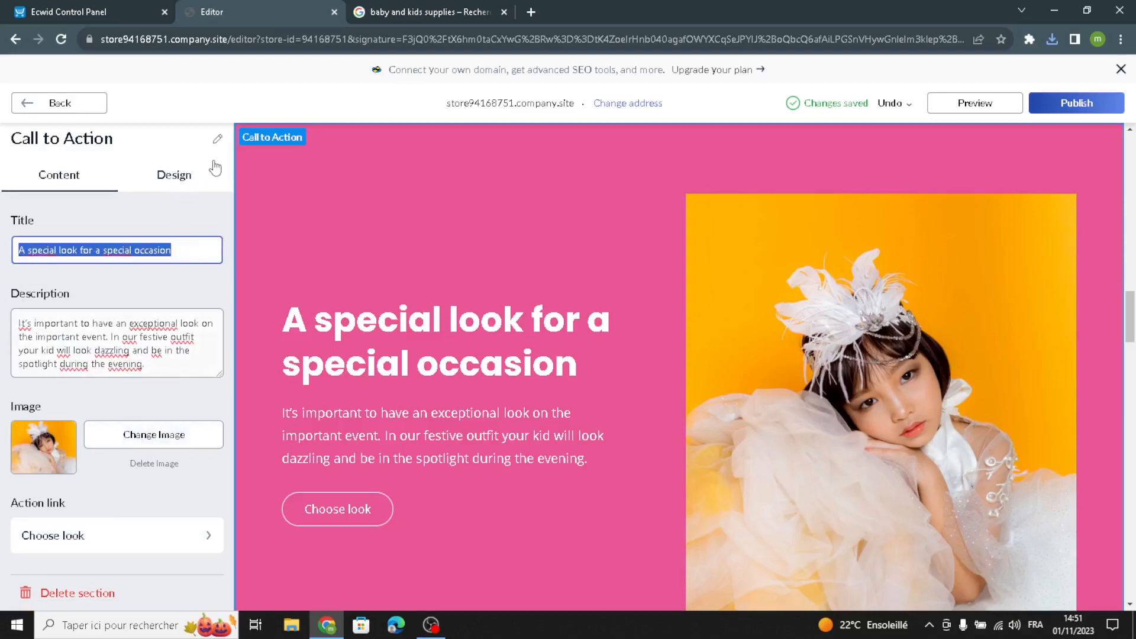
- Try several Call to Action layouts and choose the full-width image with centred text over it
{"action": "left_click", "coordinate": [161, 171]}
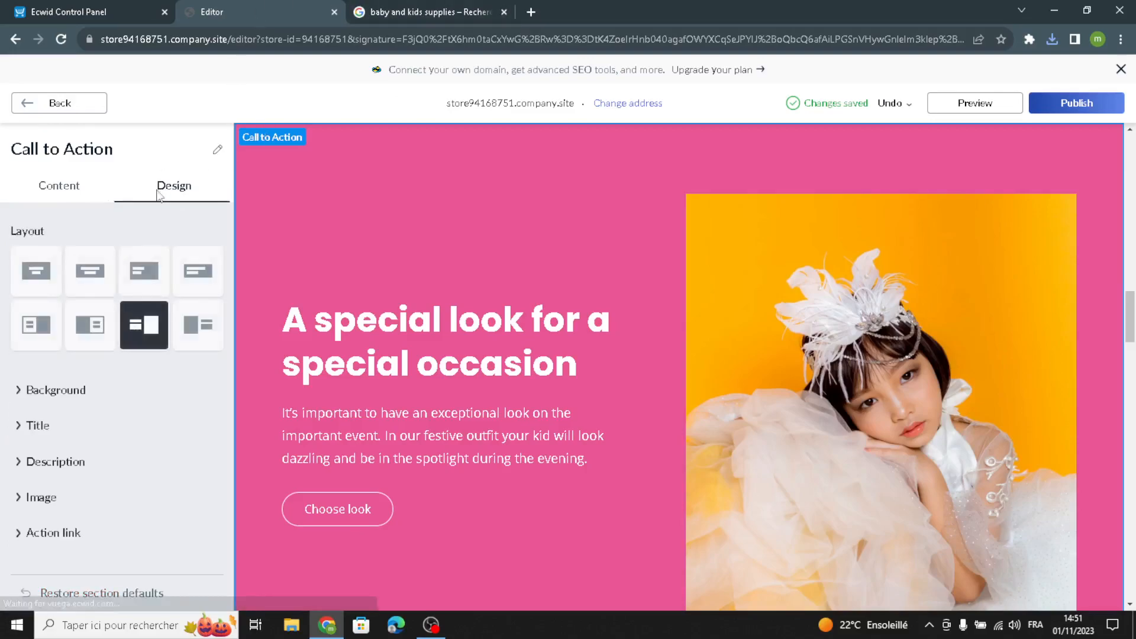
{"action": "left_click", "coordinate": [45, 283]}
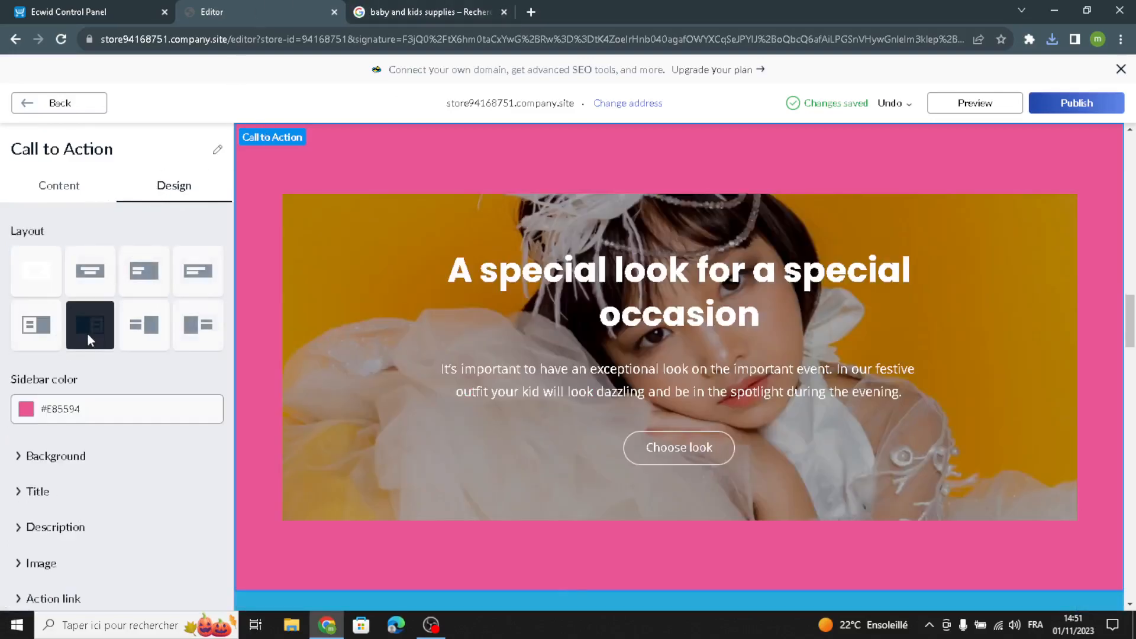
{"action": "left_click", "coordinate": [81, 335]}
{"action": "left_click", "coordinate": [106, 271]}
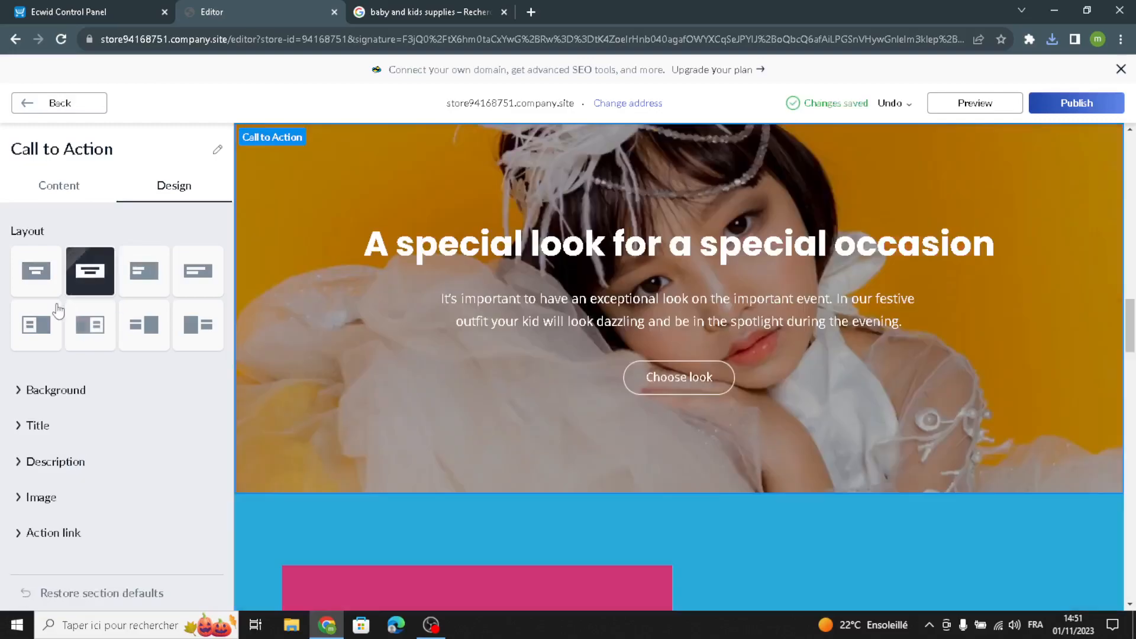
{"action": "left_click", "coordinate": [43, 262]}
{"action": "left_click", "coordinate": [84, 278]}
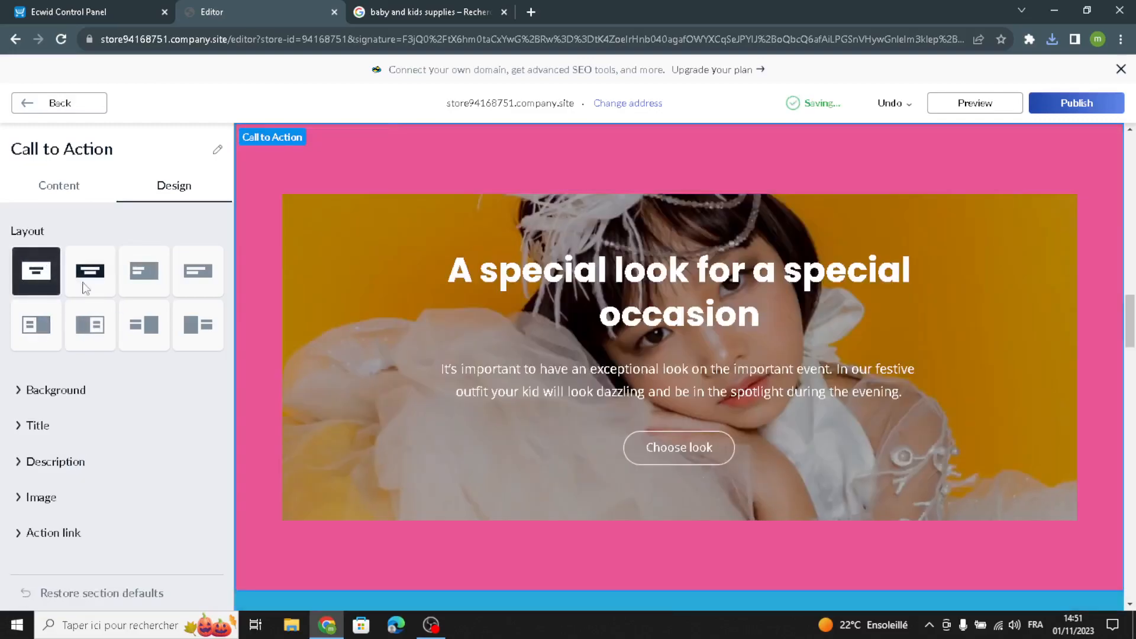
{"action": "left_click", "coordinate": [34, 110]}
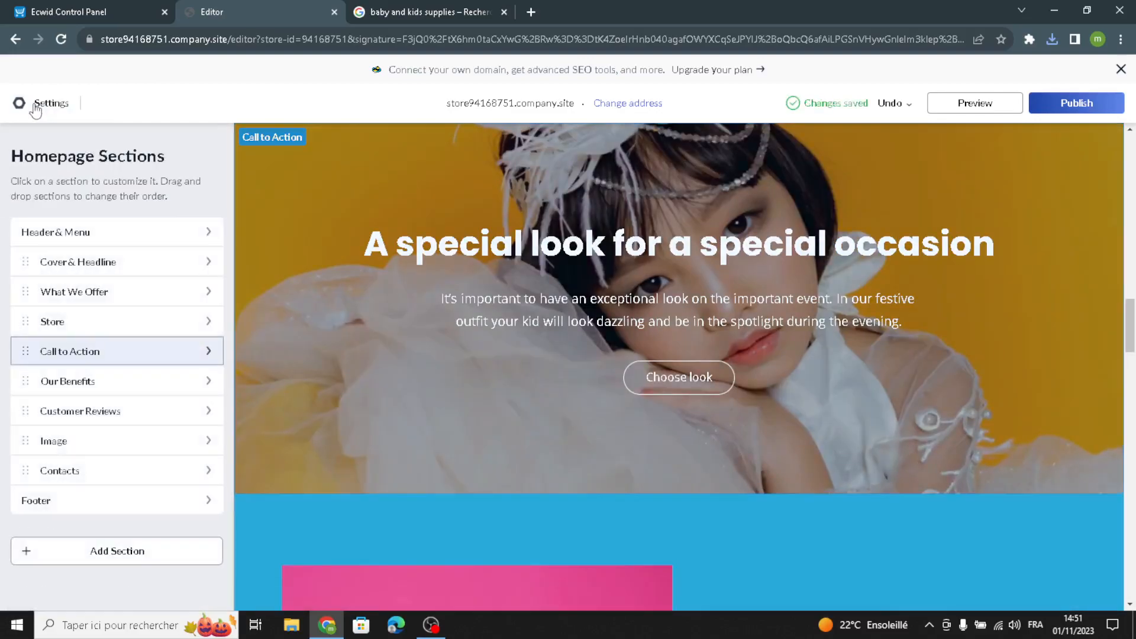
- Review the Our Benefits section's title, description, image and action link content
{"action": "left_click", "coordinate": [48, 377]}
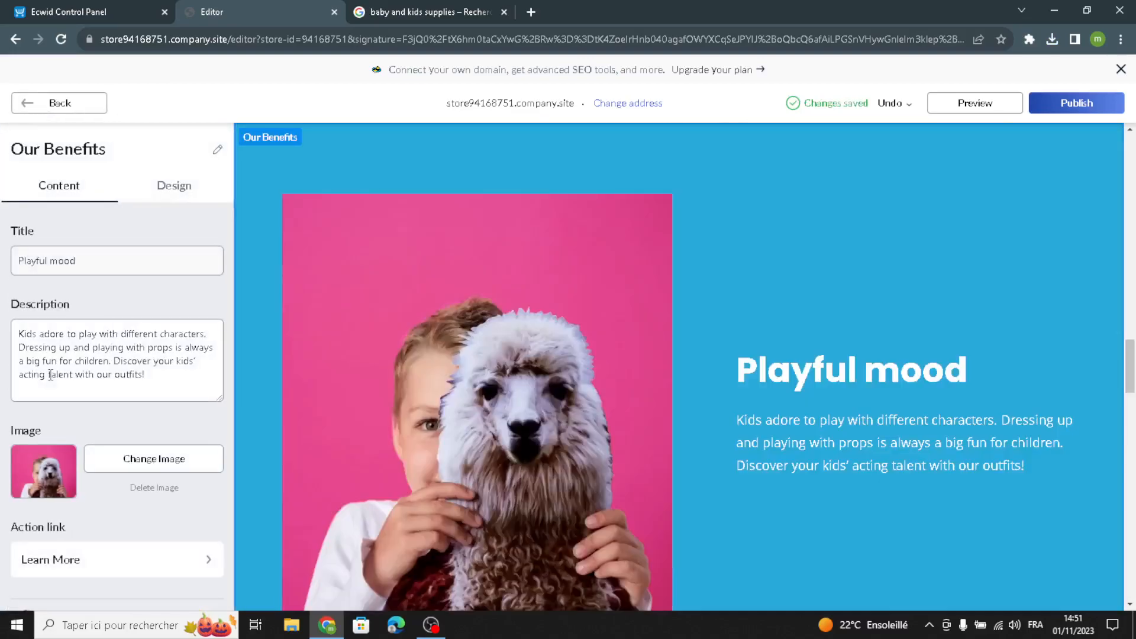
{"action": "left_click_drag", "start_coordinate": [153, 387], "coordinate": [3, 294]}
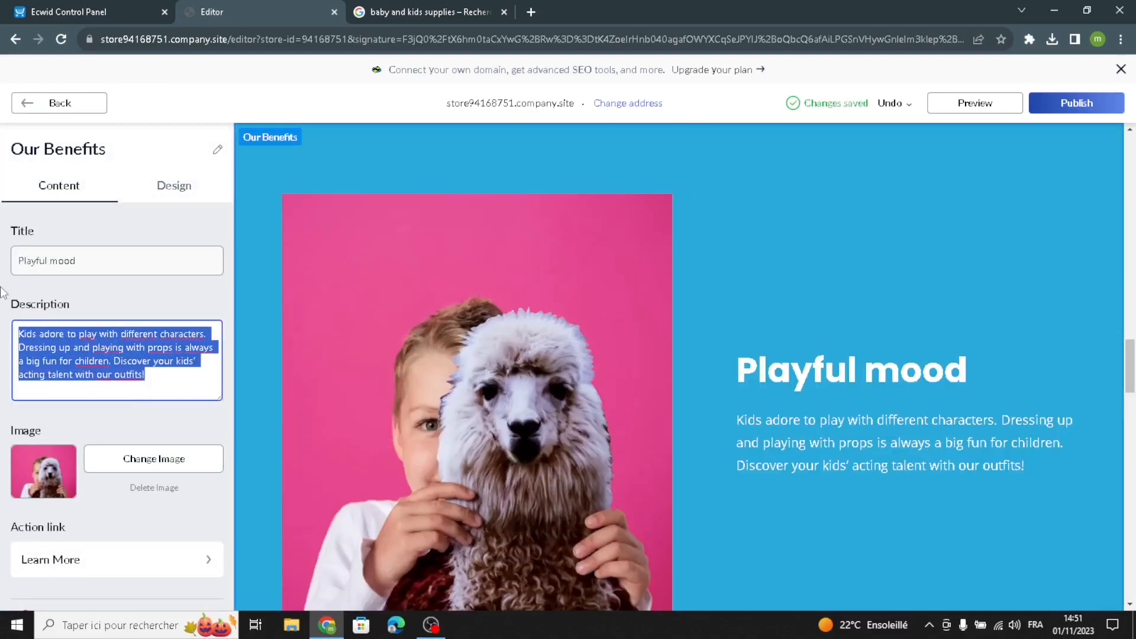
{"action": "scroll", "coordinate": [118, 267], "scroll_direction": "down", "scroll_amount": 1}
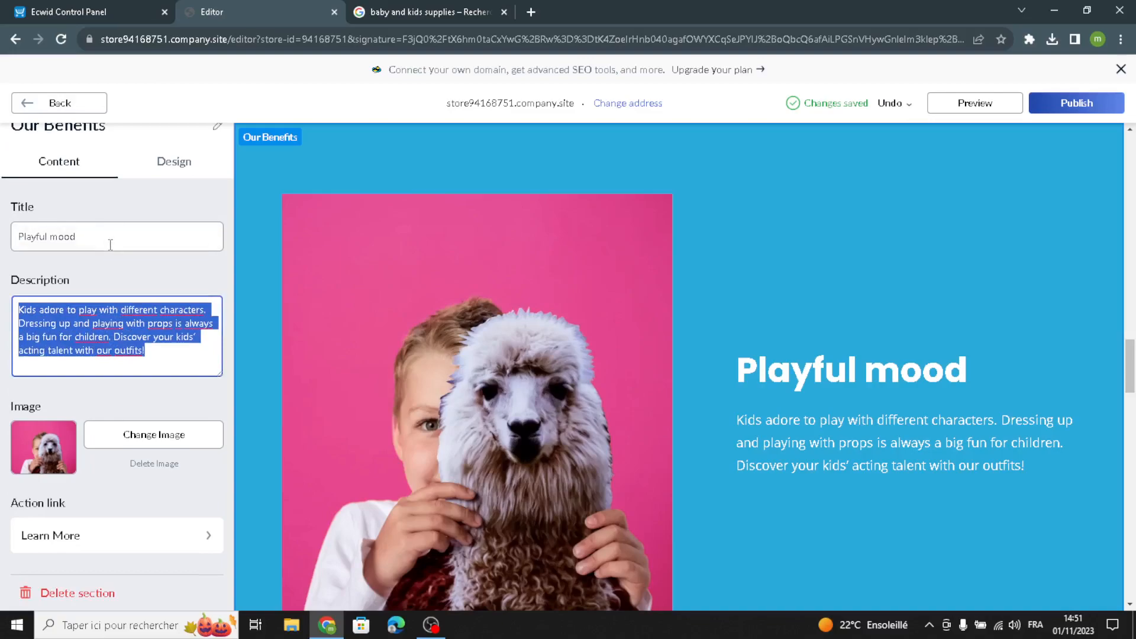
{"action": "left_click_drag", "start_coordinate": [110, 245], "coordinate": [5, 263]}
{"action": "left_click_drag", "start_coordinate": [158, 364], "coordinate": [3, 288]}
{"action": "left_click", "coordinate": [112, 395]}
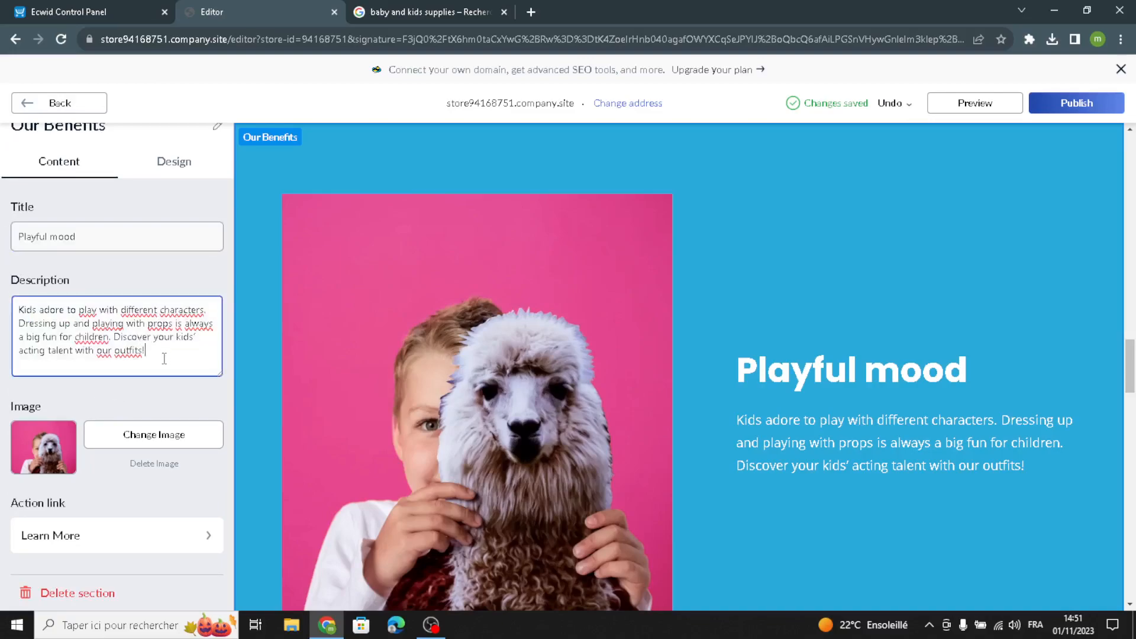
{"action": "left_click_drag", "start_coordinate": [167, 358], "coordinate": [3, 246]}
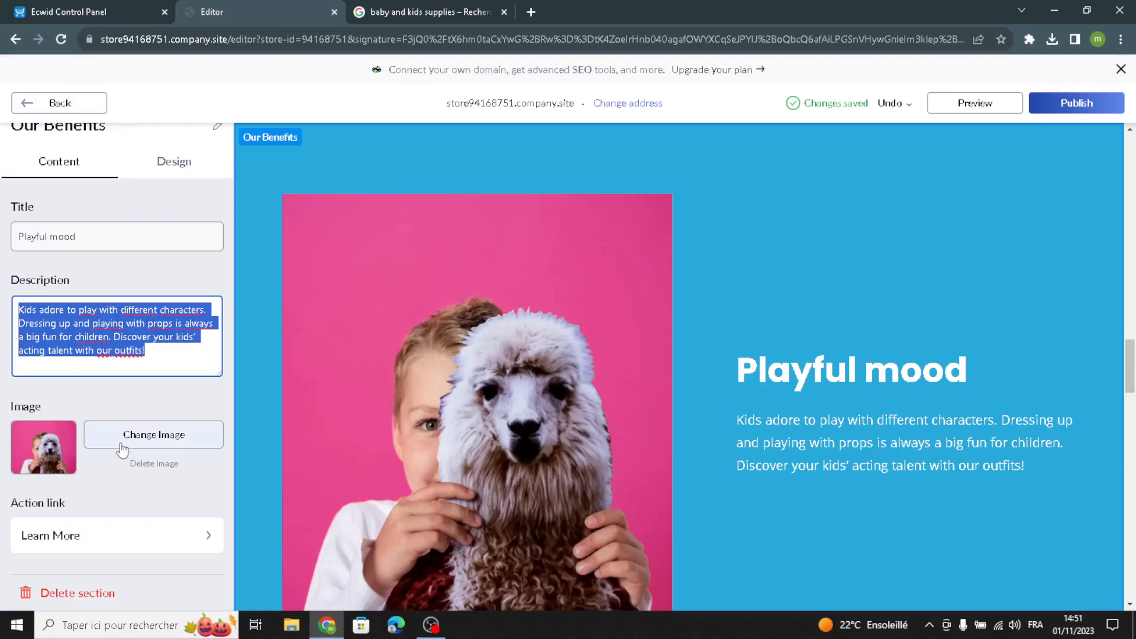
{"action": "scroll", "coordinate": [106, 450], "scroll_direction": "up", "scroll_amount": 1}
- Set the Our Benefits layout to the image on the left with a text sidebar on the right
{"action": "left_click", "coordinate": [173, 188]}
{"action": "left_click", "coordinate": [36, 271]}
{"action": "left_click", "coordinate": [51, 341]}
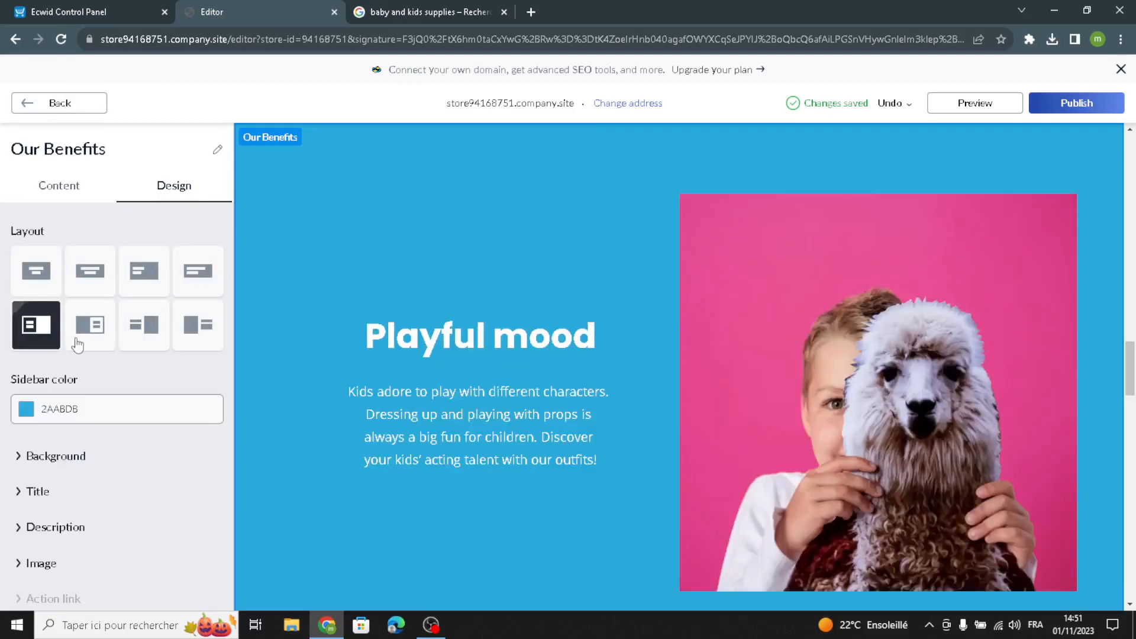
{"action": "left_click", "coordinate": [82, 340]}
- Set the Our Benefits sidebar color to the grey-blue preset #9AAAB8 and return to the homepage sections
{"action": "left_click", "coordinate": [25, 414]}
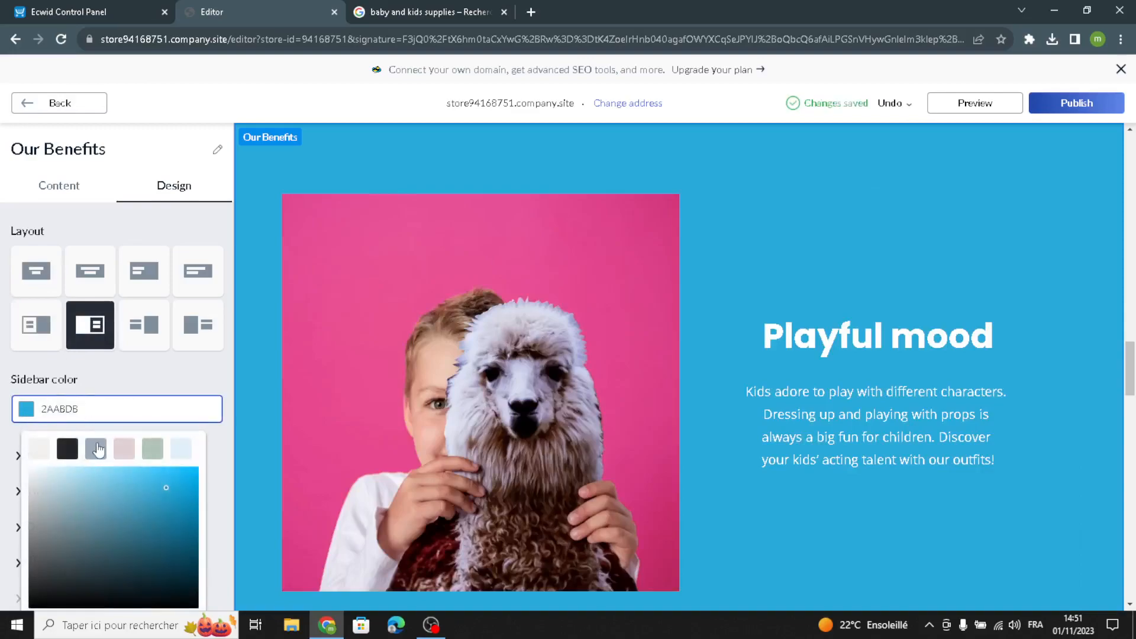
{"action": "left_click", "coordinate": [99, 451]}
{"action": "left_click", "coordinate": [68, 376]}
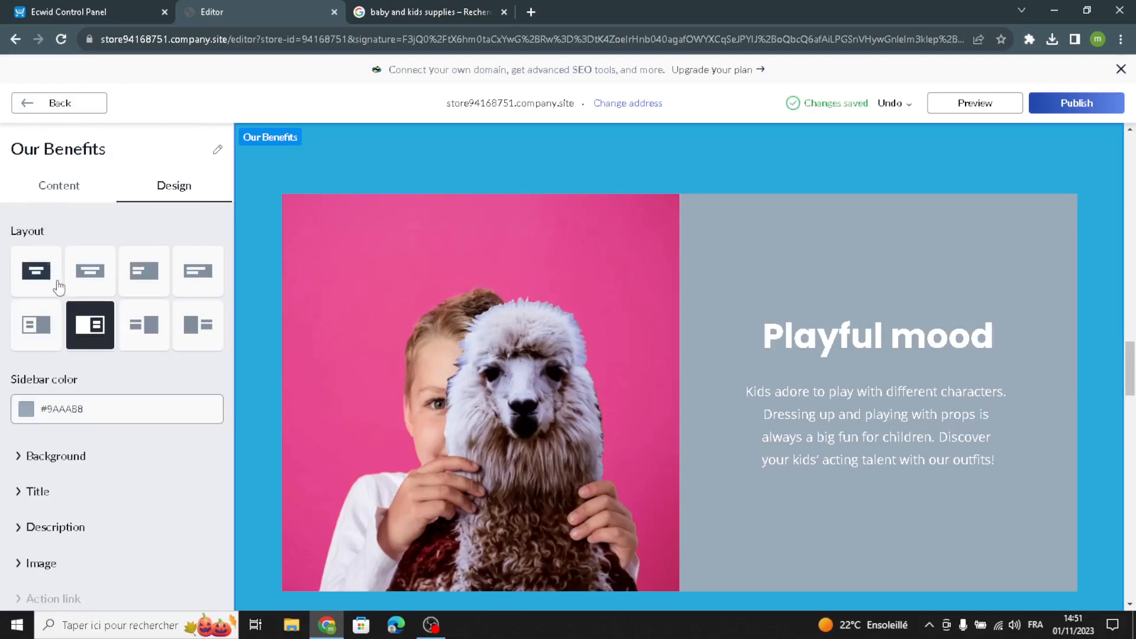
{"action": "left_click", "coordinate": [27, 103]}
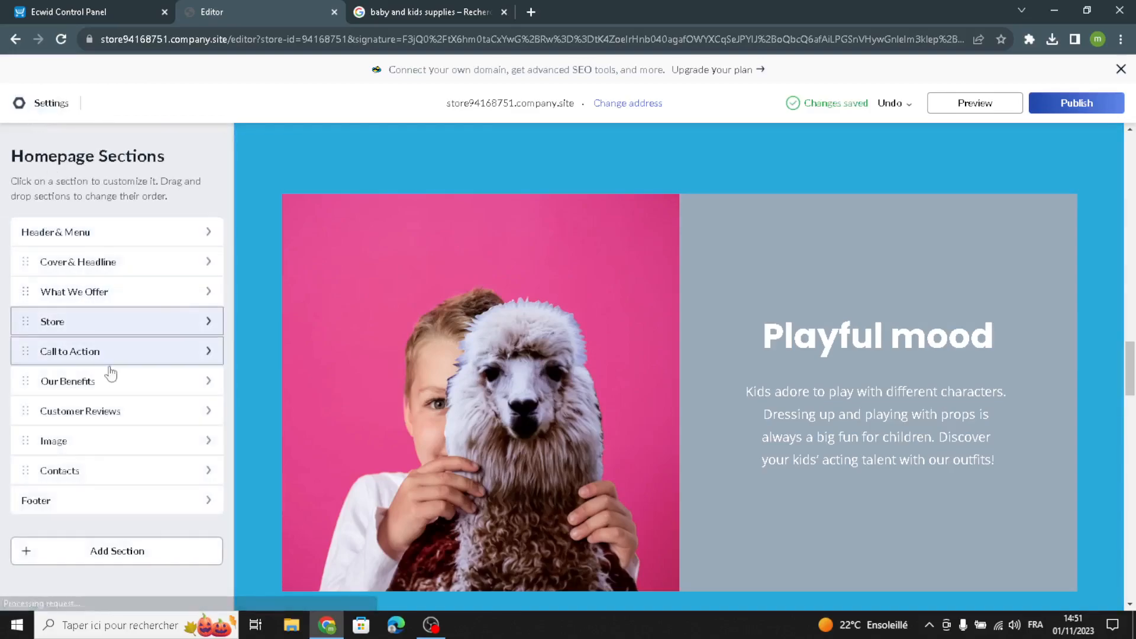
- Add a new review to the Customer Reviews section, keeping its default text, author and rating
{"action": "left_click", "coordinate": [106, 421]}
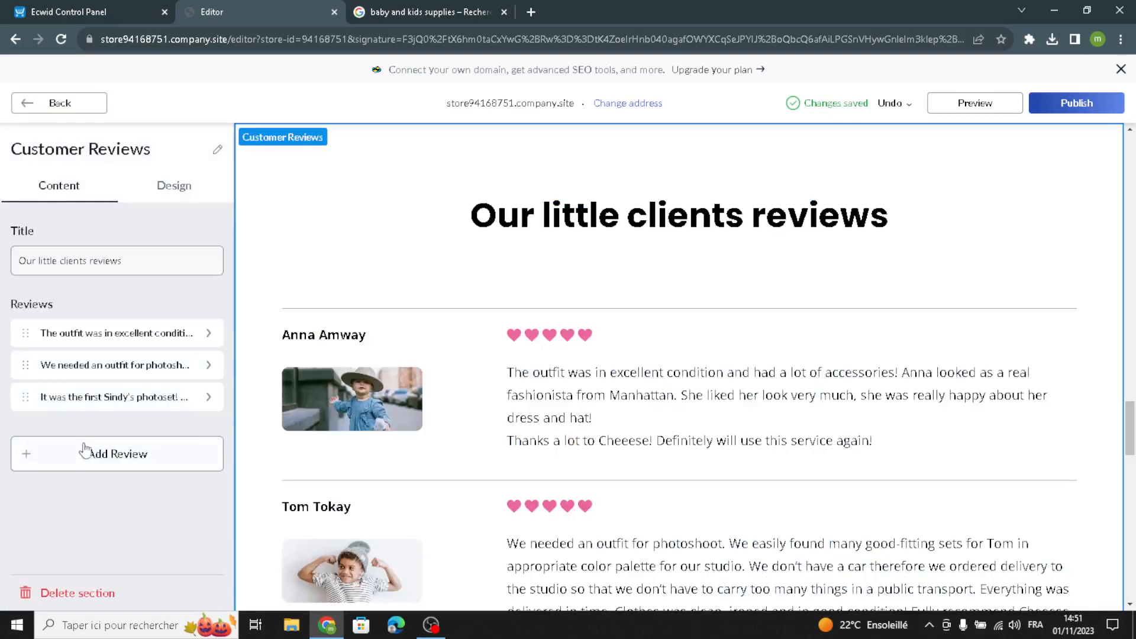
{"action": "left_click", "coordinate": [84, 450]}
{"action": "left_click_drag", "start_coordinate": [144, 242], "coordinate": [5, 225]}
{"action": "left_click", "coordinate": [81, 285]}
{"action": "left_click", "coordinate": [70, 398]}
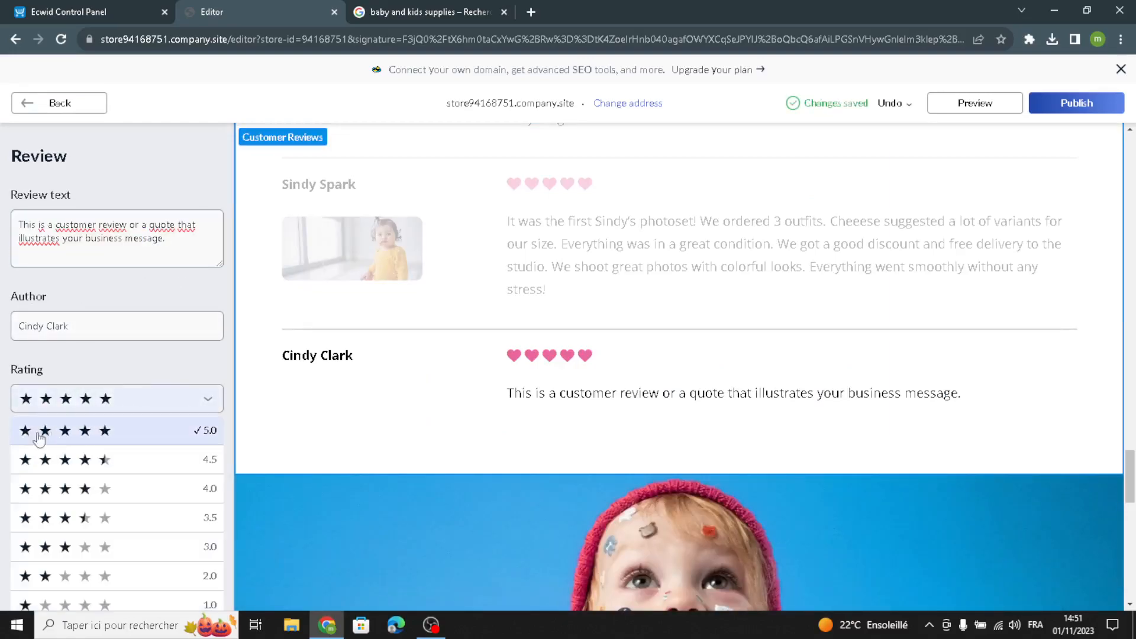
{"action": "left_click", "coordinate": [67, 359]}
{"action": "left_click", "coordinate": [57, 102]}
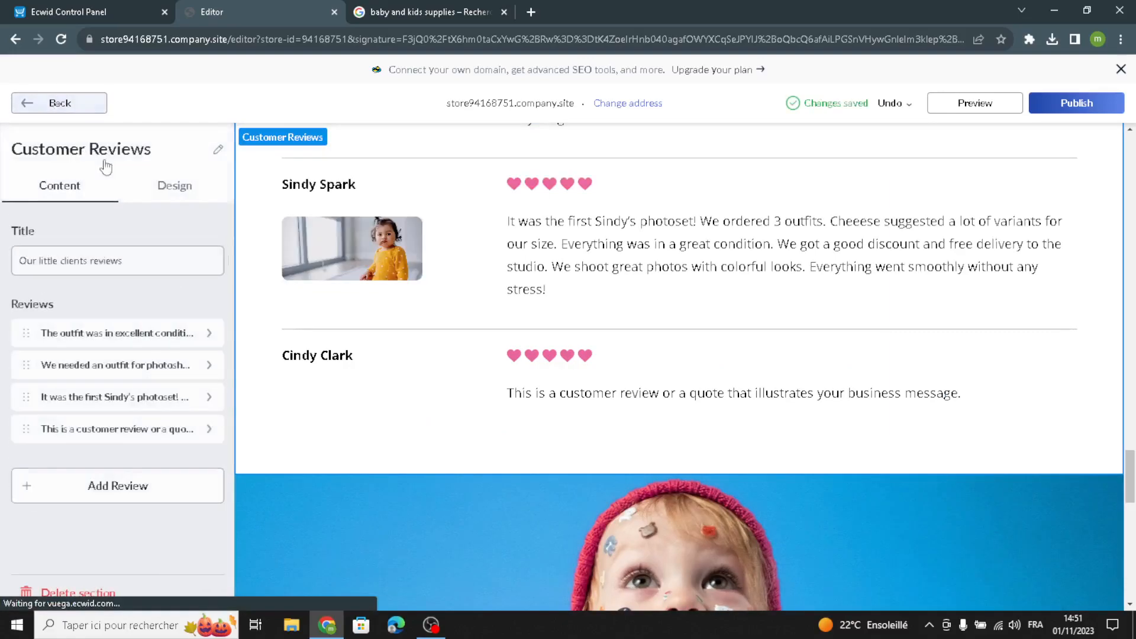
- Change the Customer Reviews layout to staggered review cards in three columns
{"action": "left_click", "coordinate": [172, 188]}
{"action": "left_click", "coordinate": [44, 294]}
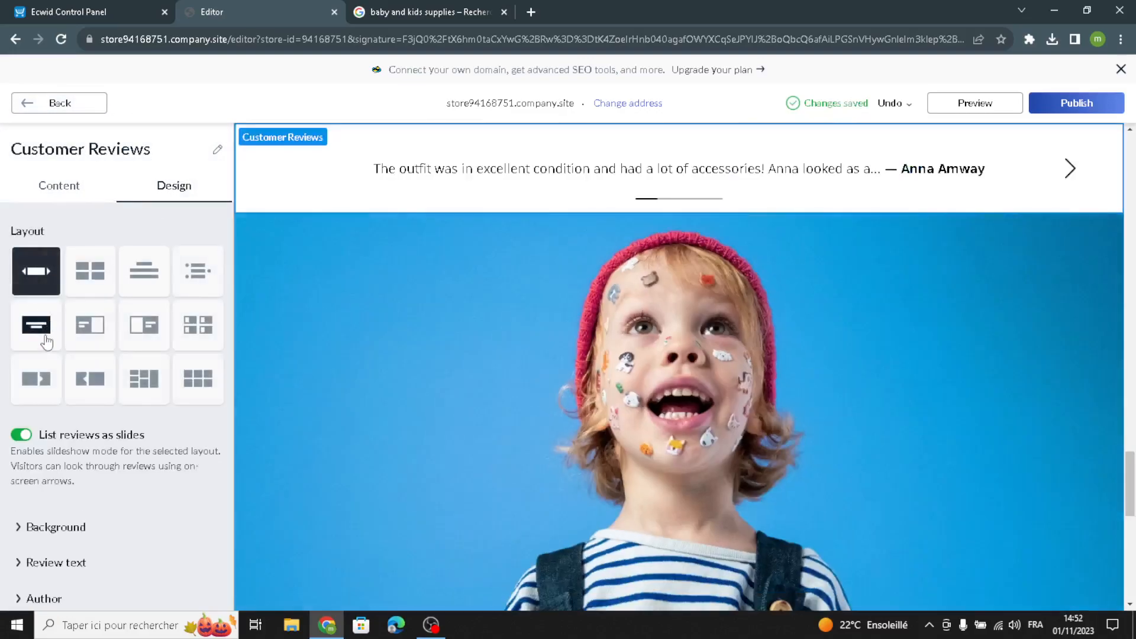
{"action": "left_click", "coordinate": [143, 378]}
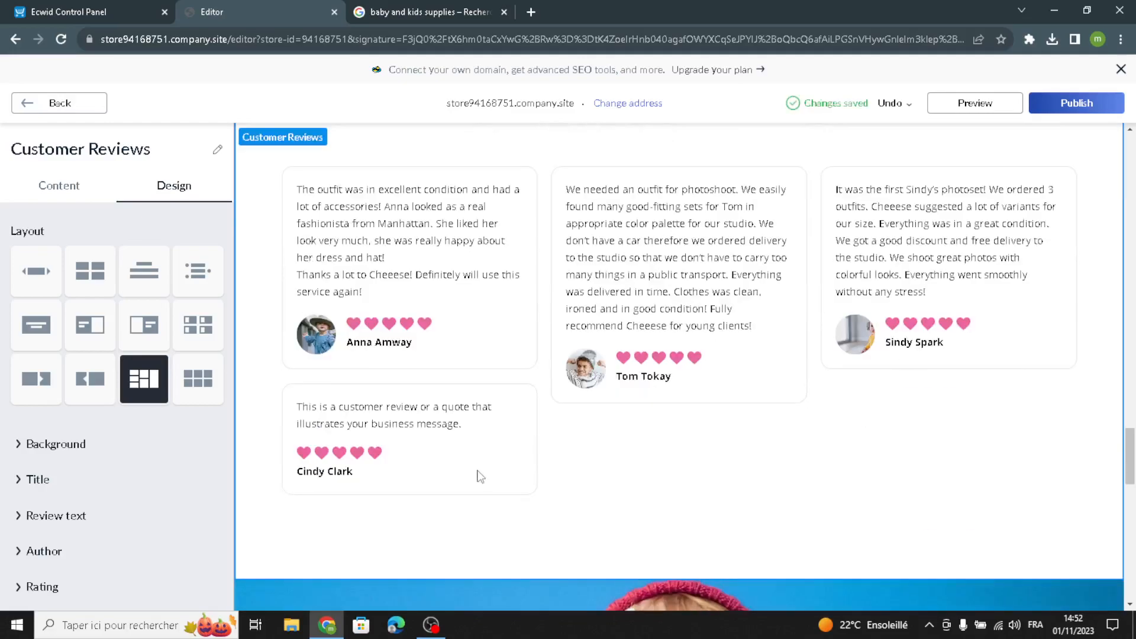
- Set the Customer Reviews solid background color to the pale pink preset #E0CFD2
{"action": "left_click", "coordinate": [64, 449]}
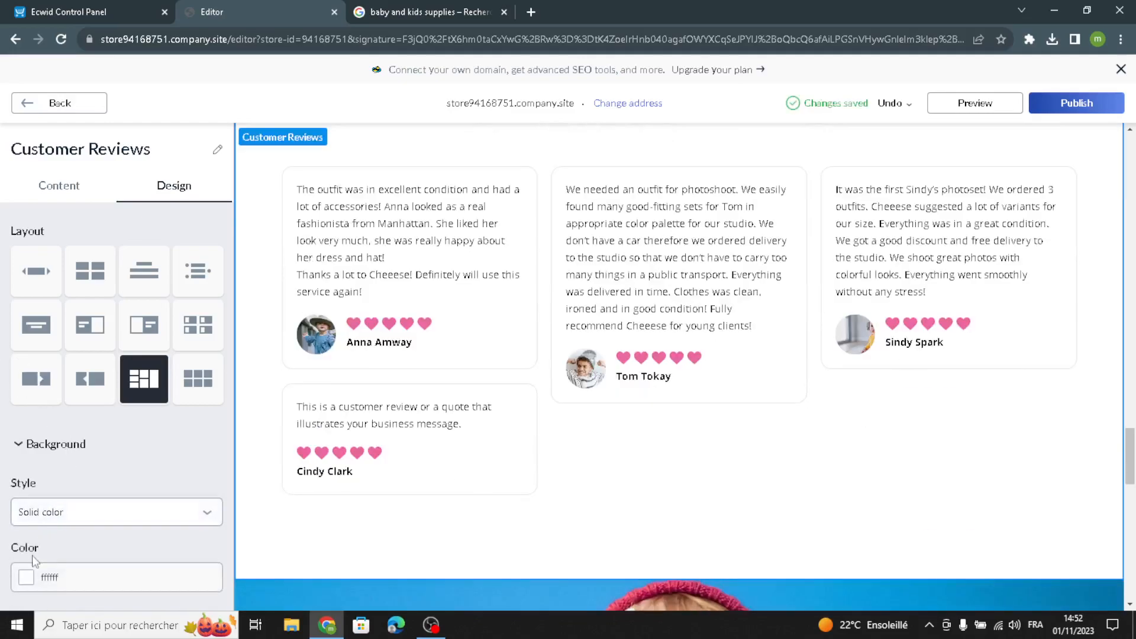
{"action": "left_click", "coordinate": [27, 578]}
{"action": "left_click", "coordinate": [125, 324]}
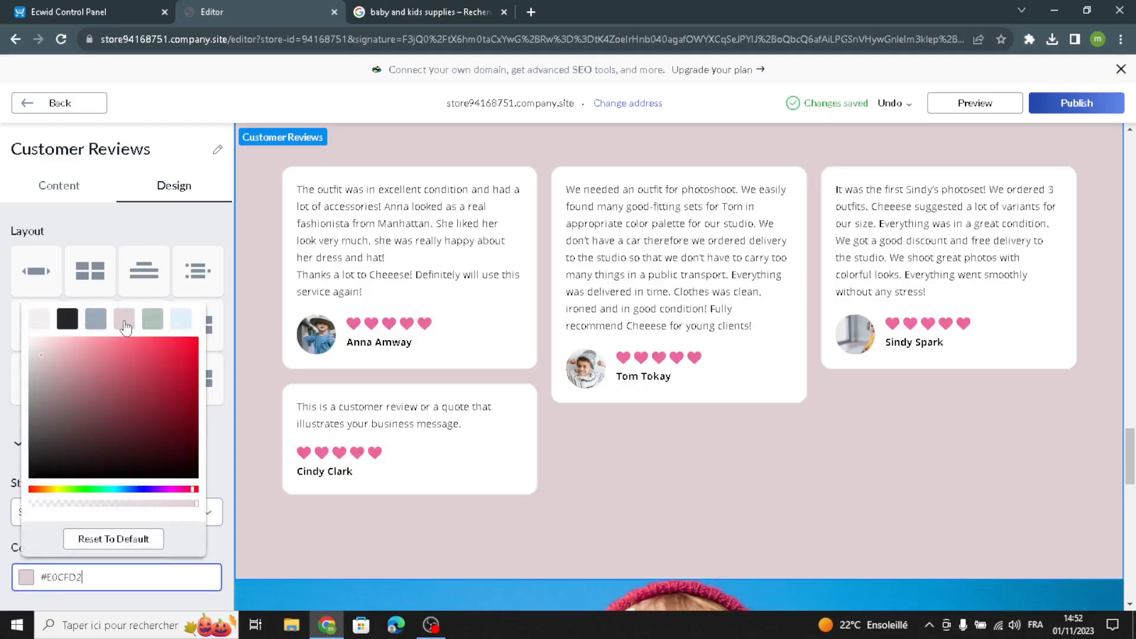
- Finish the Customer Reviews background settings and return to the homepage sections
{"action": "left_click", "coordinate": [3, 383]}
{"action": "scroll", "coordinate": [53, 447], "scroll_direction": "down", "scroll_amount": 5}
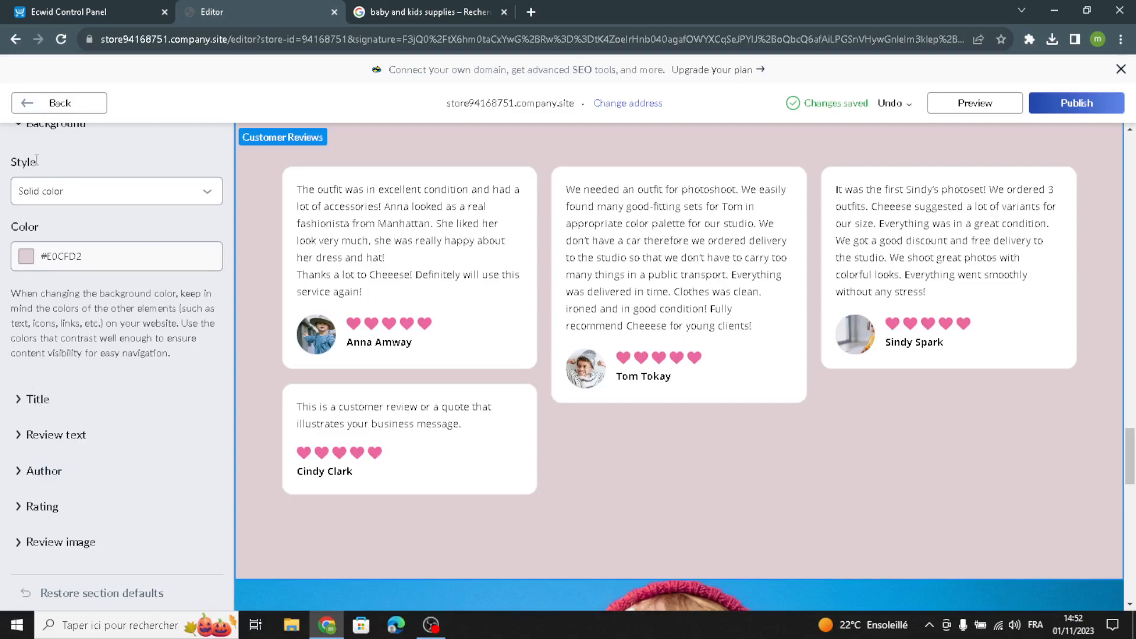
{"action": "left_click", "coordinate": [62, 102]}
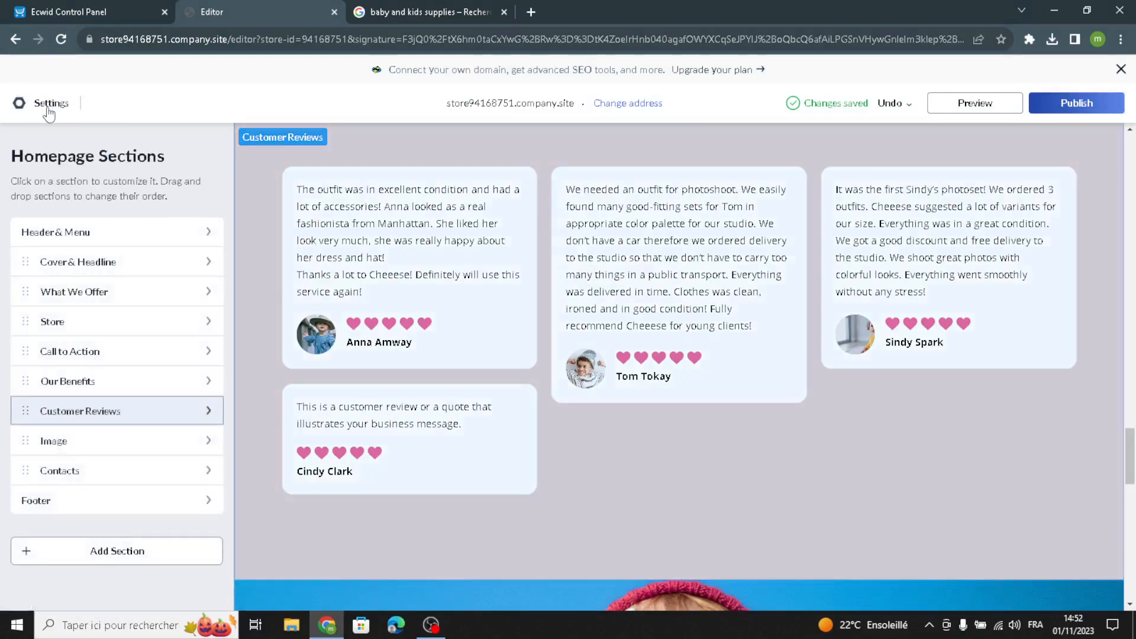
- Change the Image section's layout to a split design with an empty sidebar beside the photo, placing the photo on the right
{"action": "left_click", "coordinate": [155, 441]}
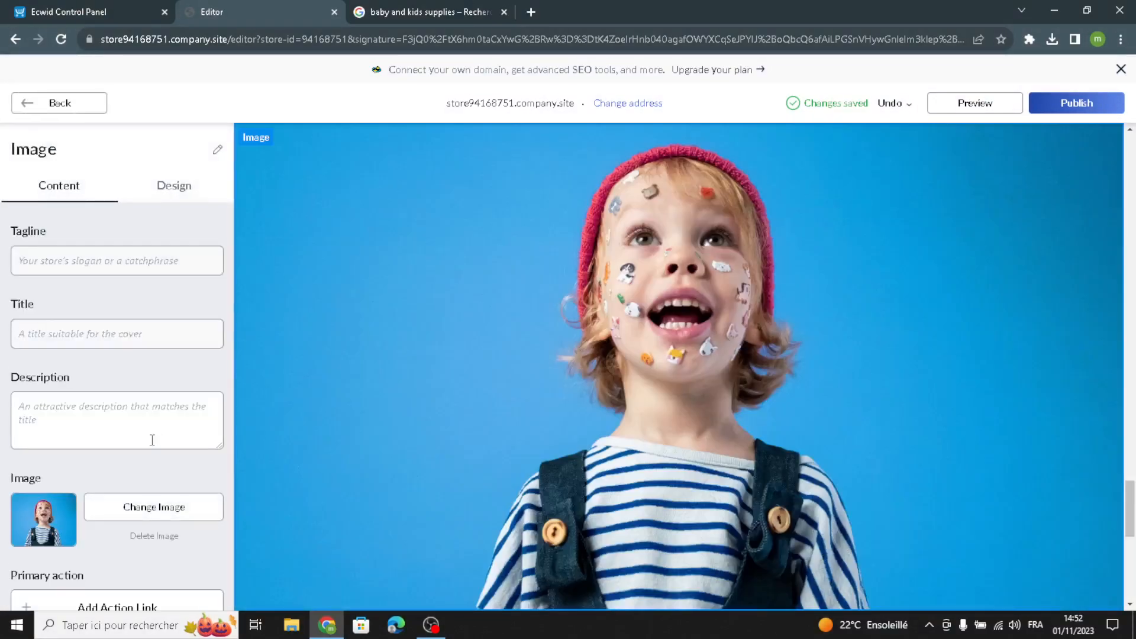
{"action": "left_click", "coordinate": [52, 445]}
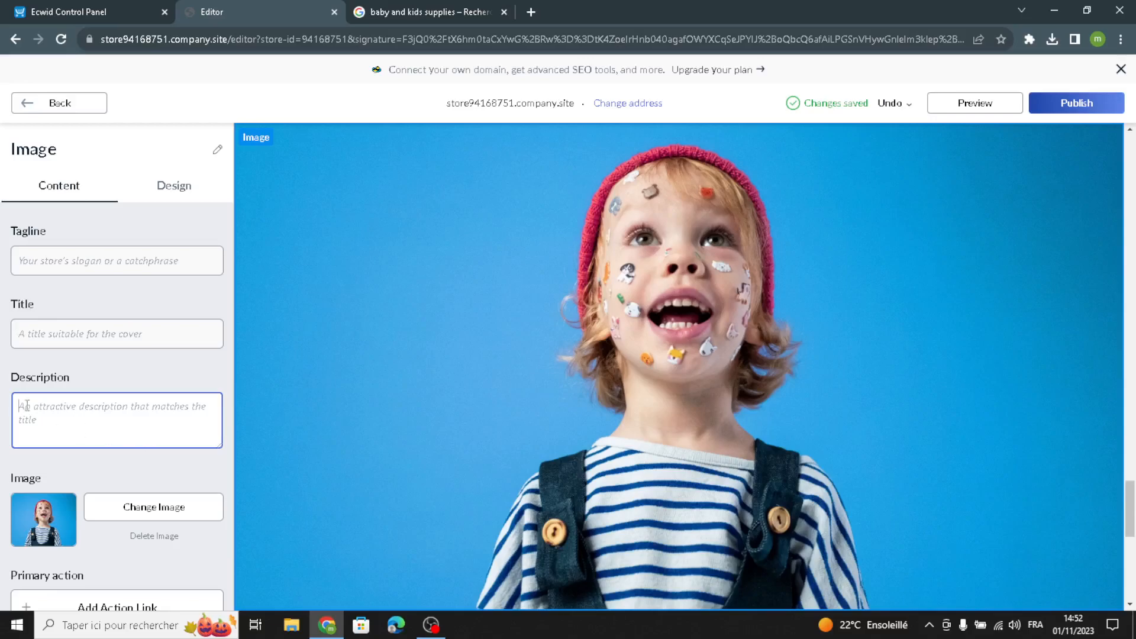
{"action": "left_click", "coordinate": [71, 335]}
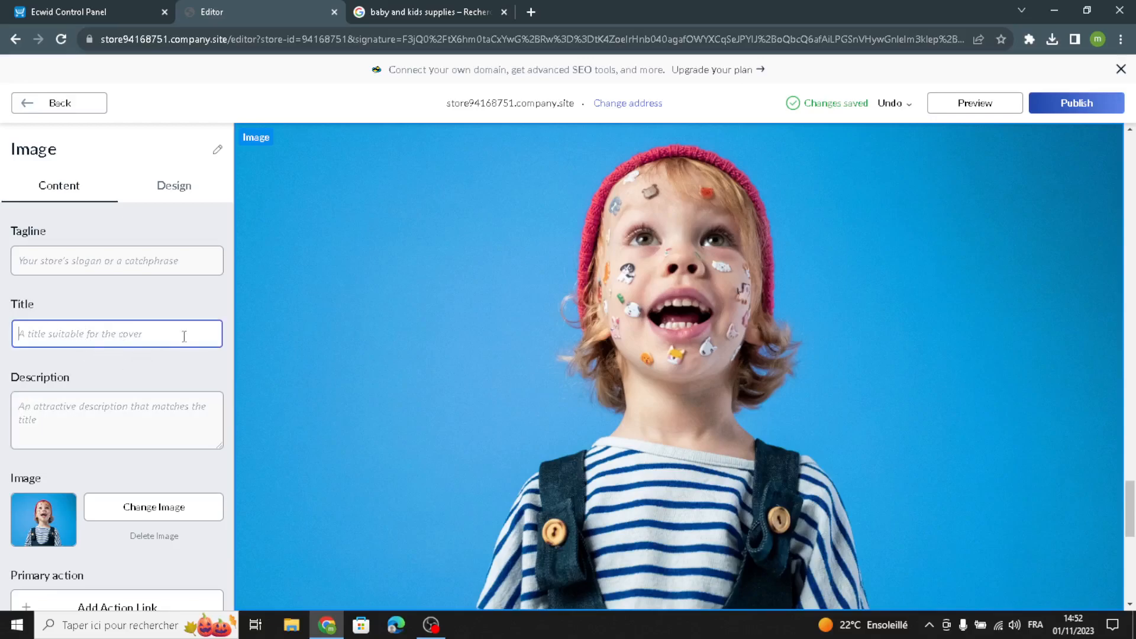
{"action": "scroll", "coordinate": [111, 269], "scroll_direction": "down", "scroll_amount": 1}
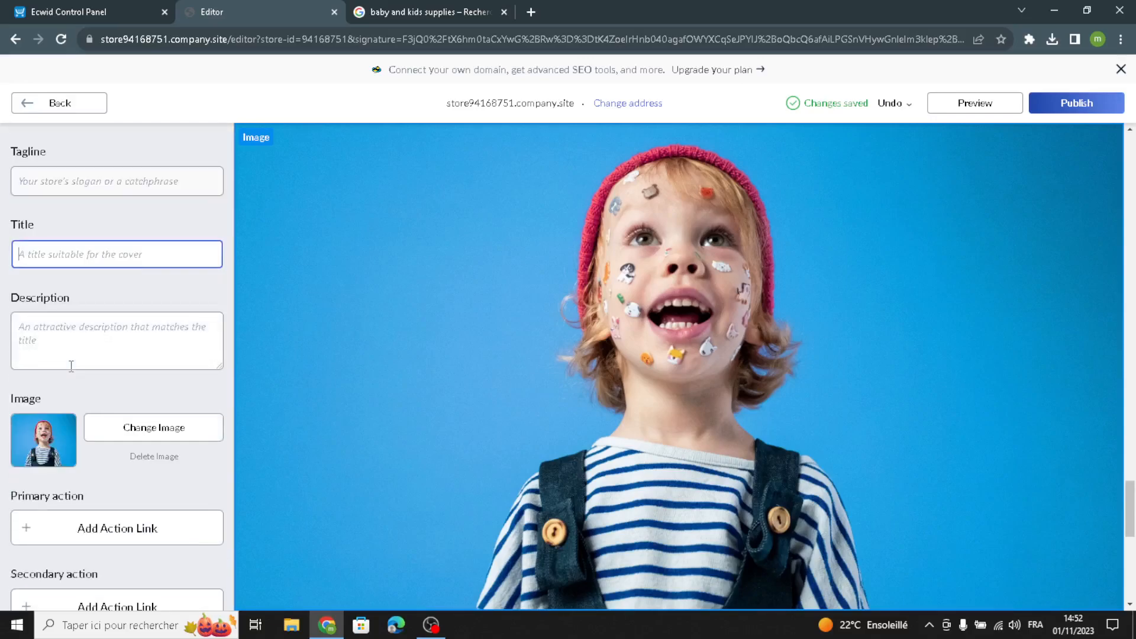
{"action": "scroll", "coordinate": [94, 370], "scroll_direction": "up", "scroll_amount": 1}
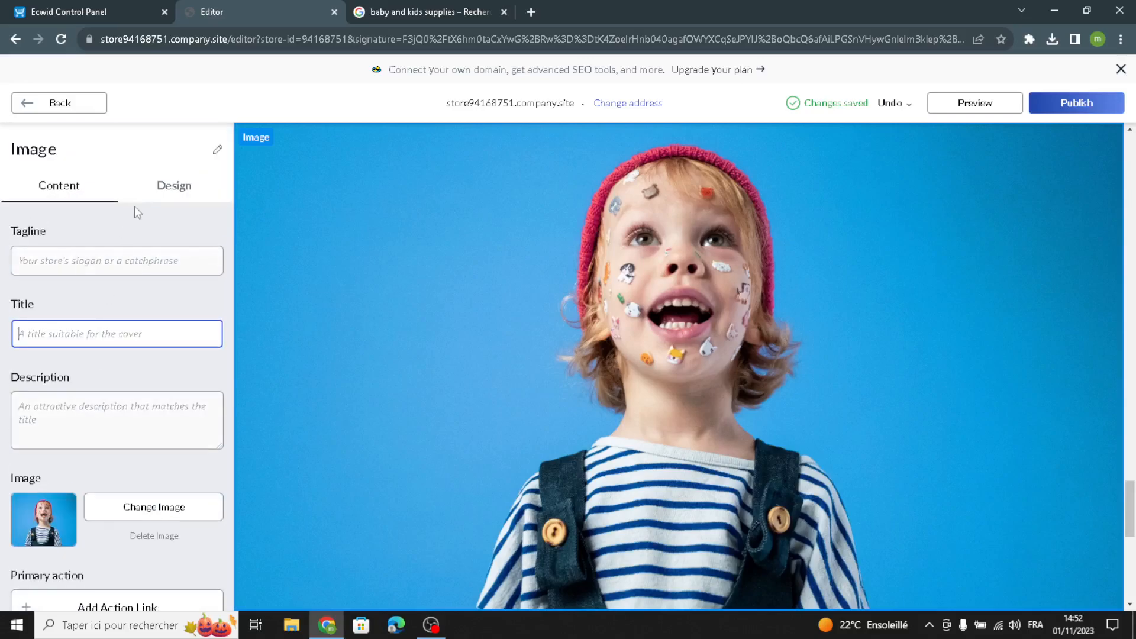
{"action": "left_click", "coordinate": [166, 193]}
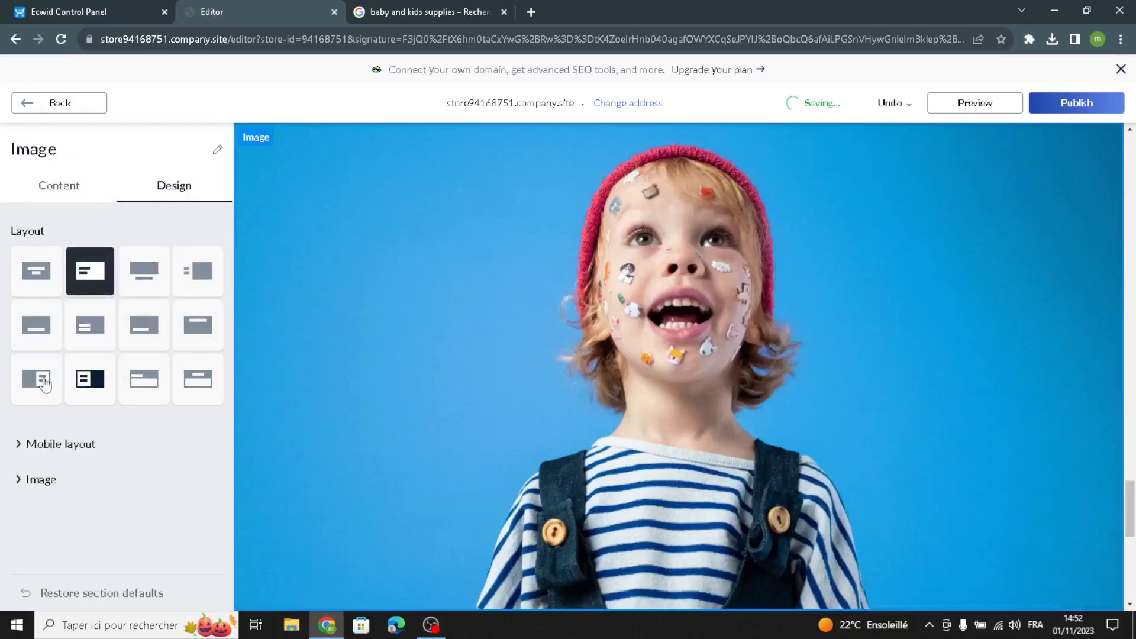
{"action": "left_click", "coordinate": [46, 374]}
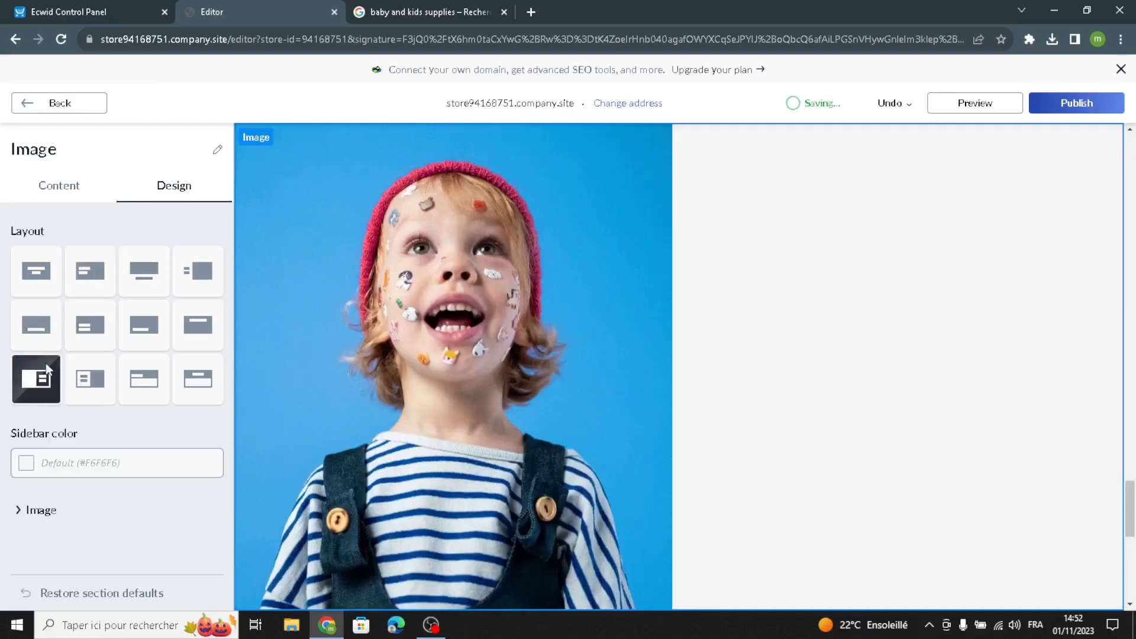
{"action": "left_click", "coordinate": [90, 379]}
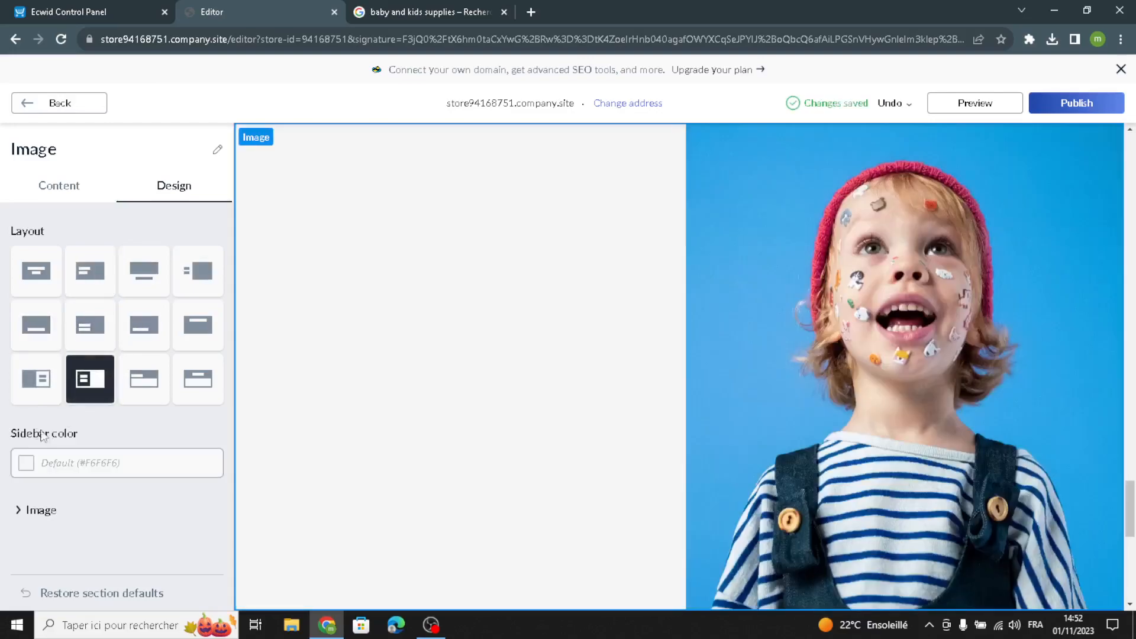
- Set the Image section's sidebar color to the pale pink preset #E0CFD2 and return to the homepage sections
{"action": "left_click", "coordinate": [26, 463]}
{"action": "left_click", "coordinate": [124, 503]}
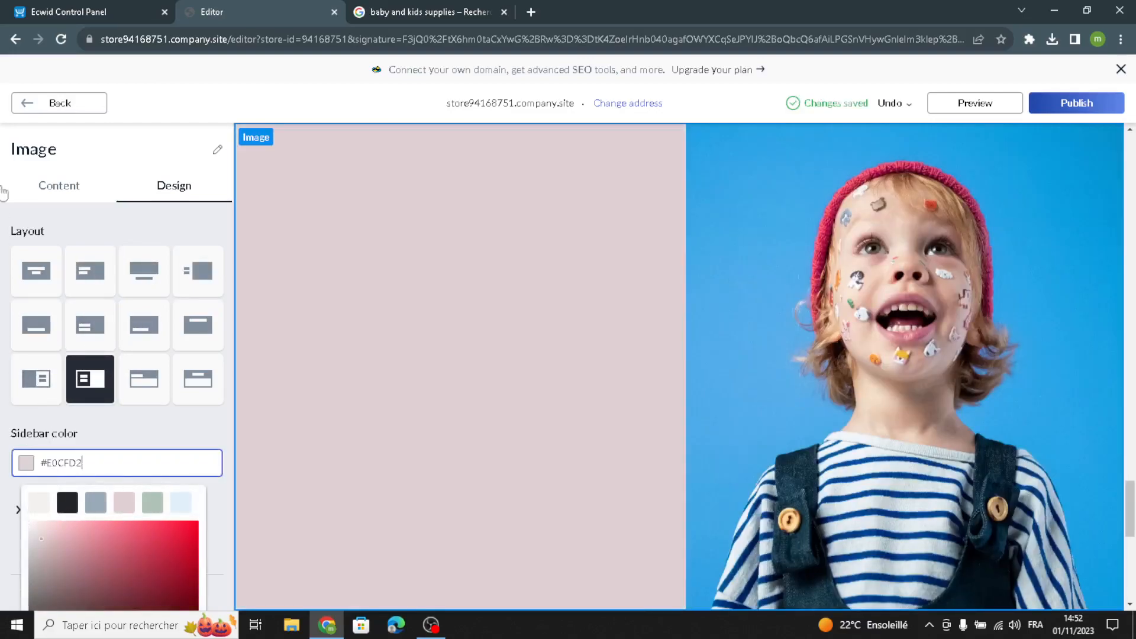
{"action": "left_click", "coordinate": [8, 182]}
{"action": "left_click", "coordinate": [37, 107]}
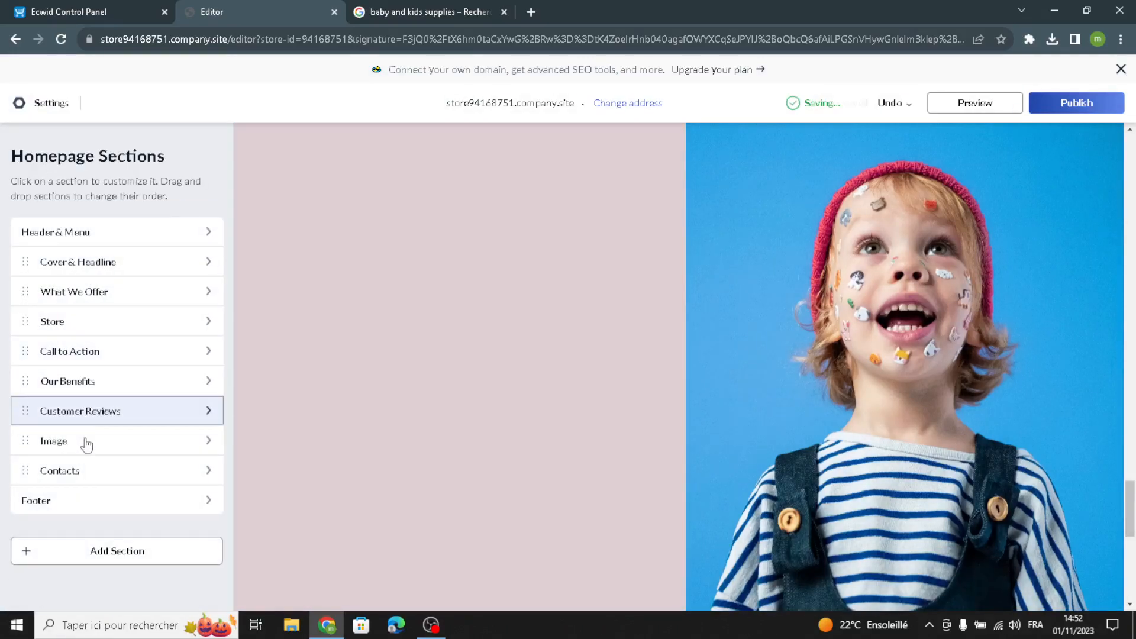
- Enter "We are always happy to see you." as the description of the Contacts section
{"action": "left_click", "coordinate": [75, 473]}
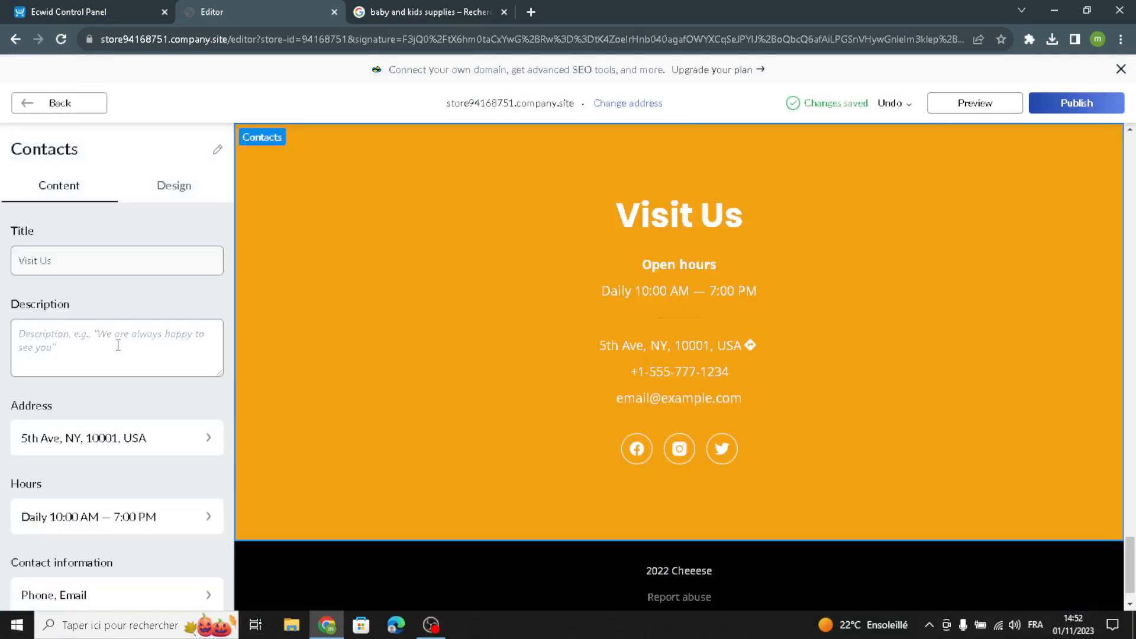
{"action": "left_click", "coordinate": [119, 346]}
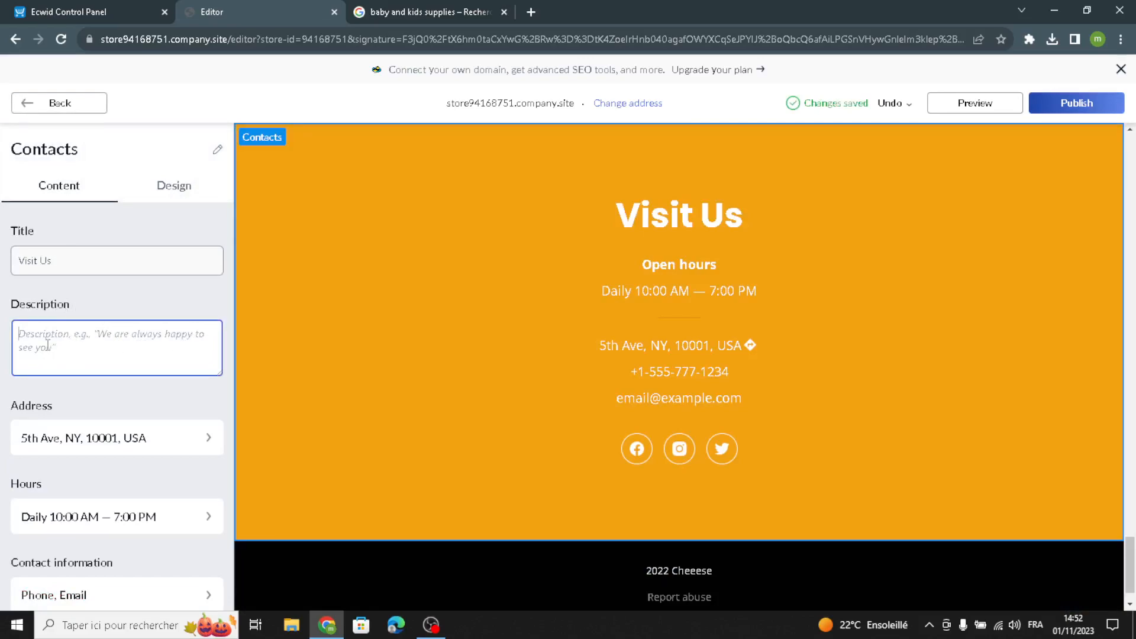
{"action": "type", "text": "We ar"}
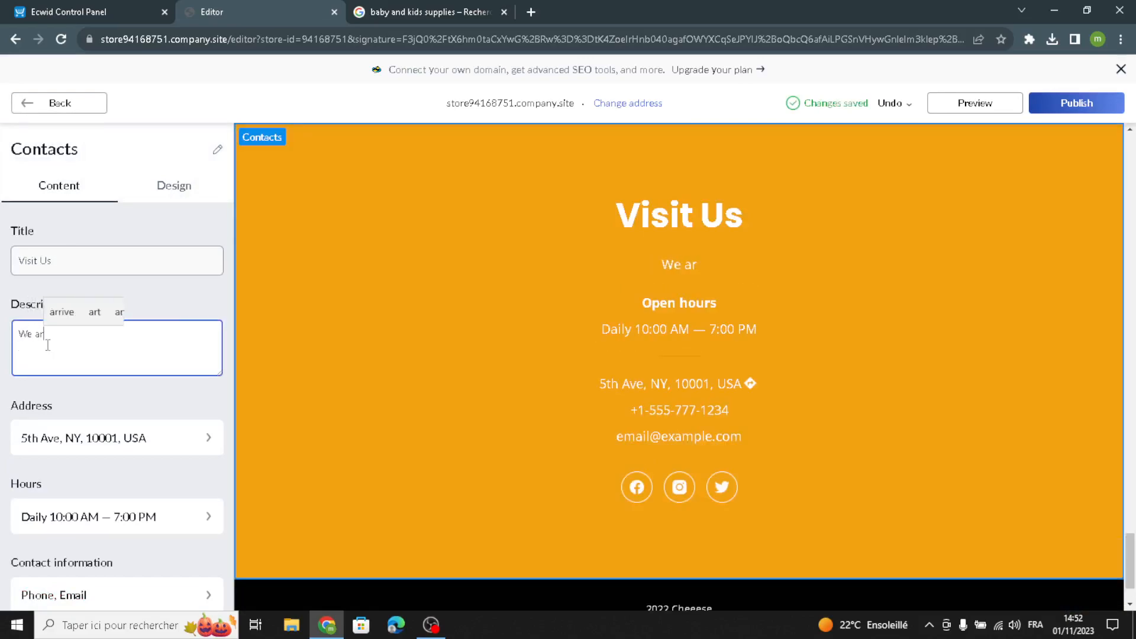
{"action": "type", "text": "e alway"}
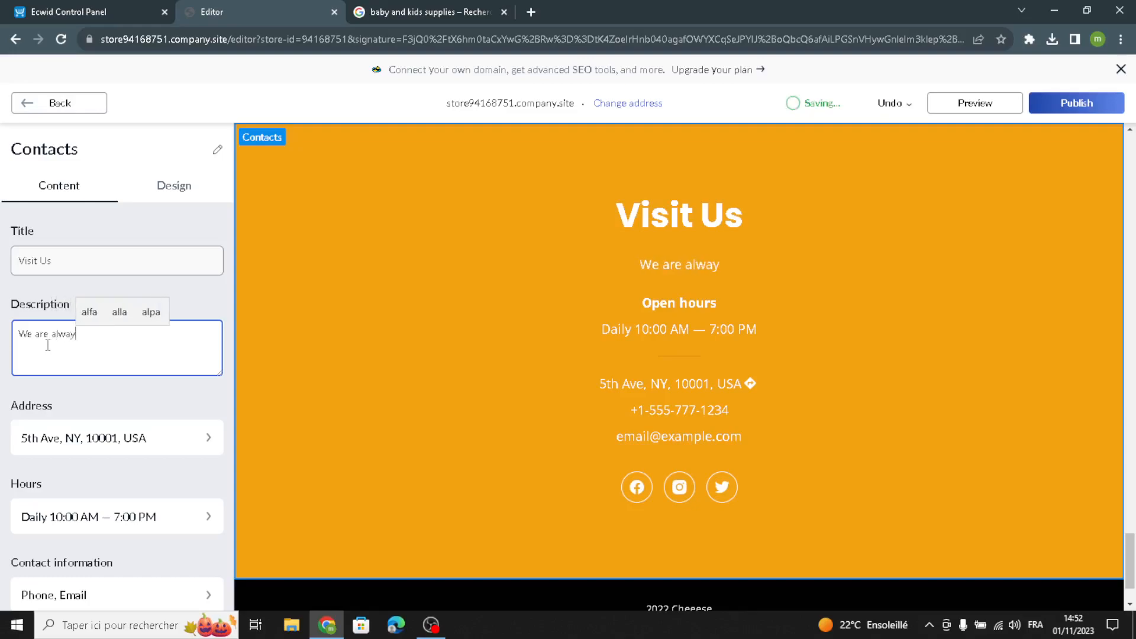
{"action": "type", "text": "s happy"}
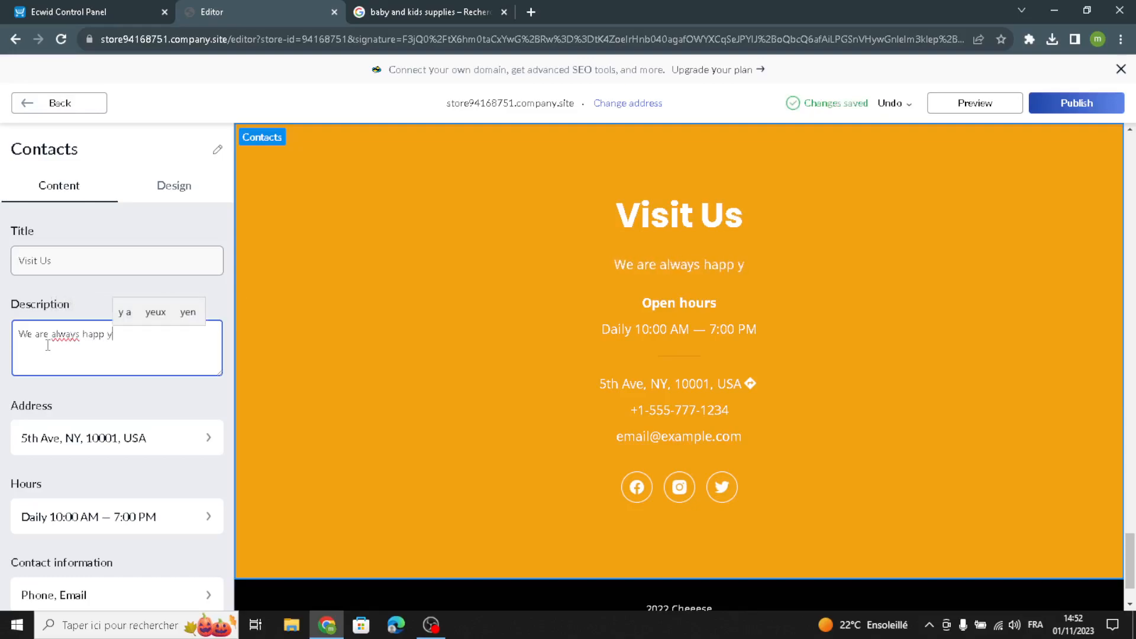
{"action": "type", "text": " to see you"}
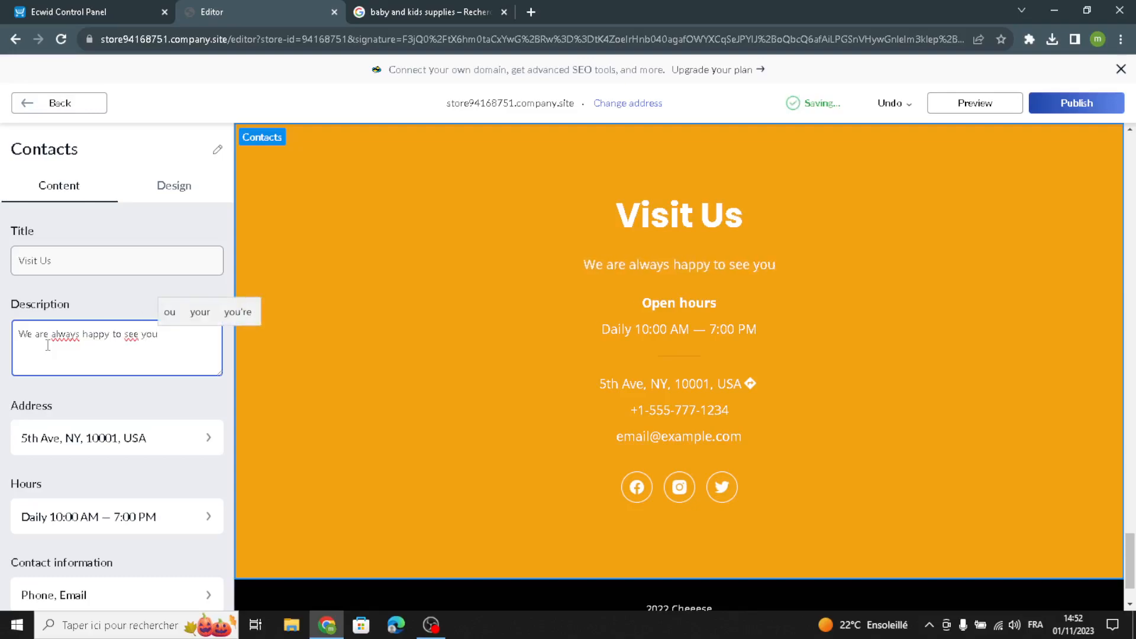
{"action": "type", "text": "."}
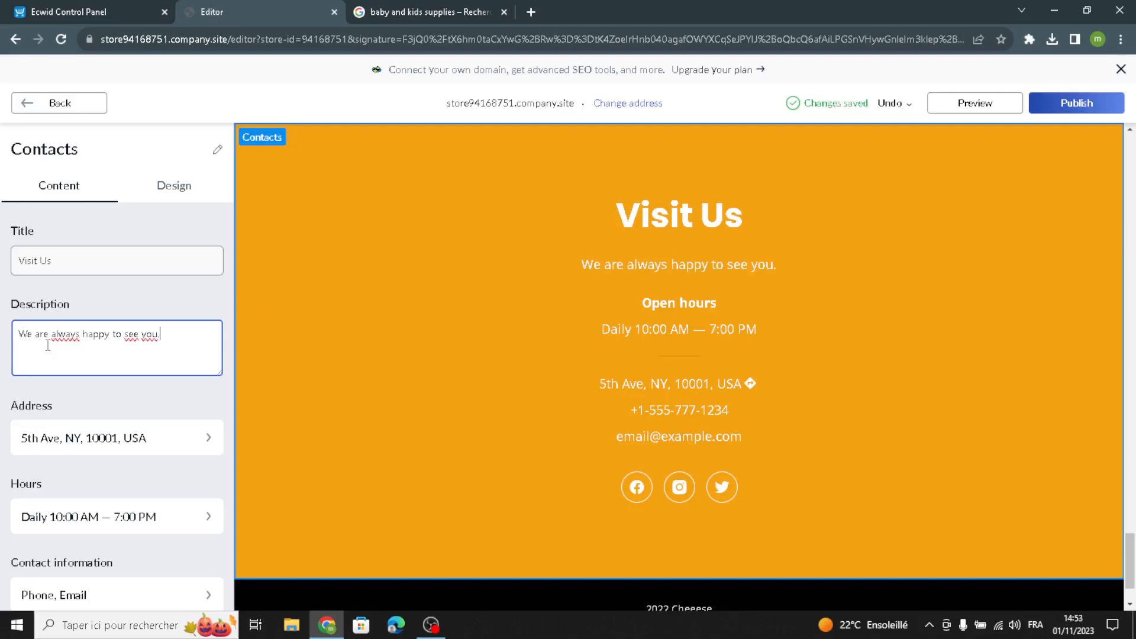
- Add the subheading "Address" to the Contacts address settings and expand the Google Maps settings
{"action": "left_click", "coordinate": [45, 438]}
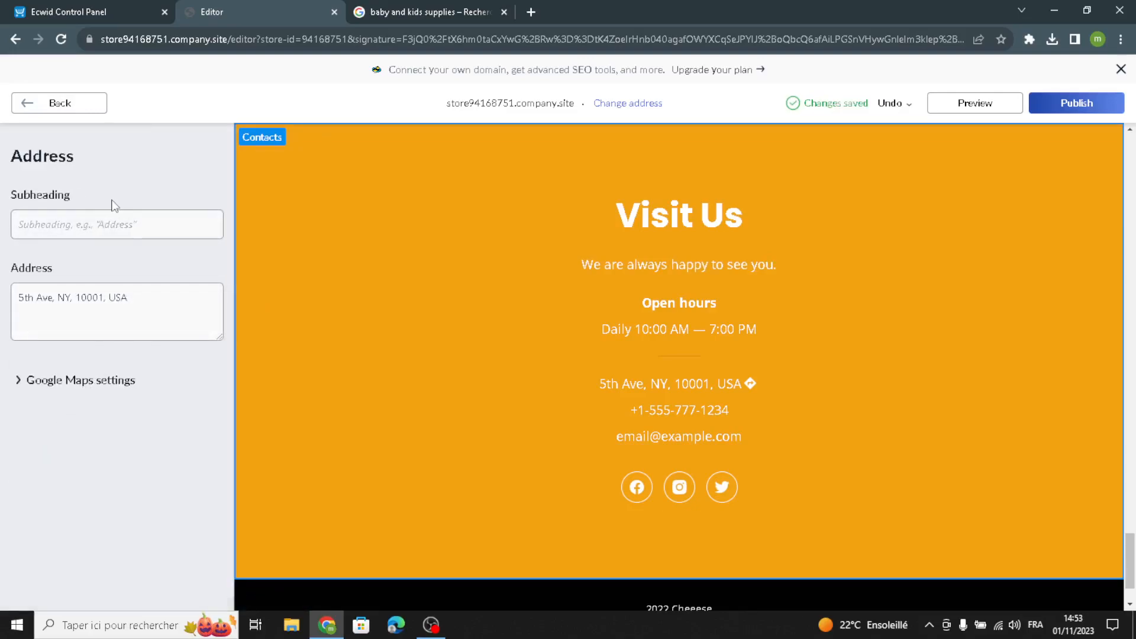
{"action": "left_click", "coordinate": [104, 222]}
{"action": "type", "text": "Address"}
{"action": "left_click", "coordinate": [63, 392]}
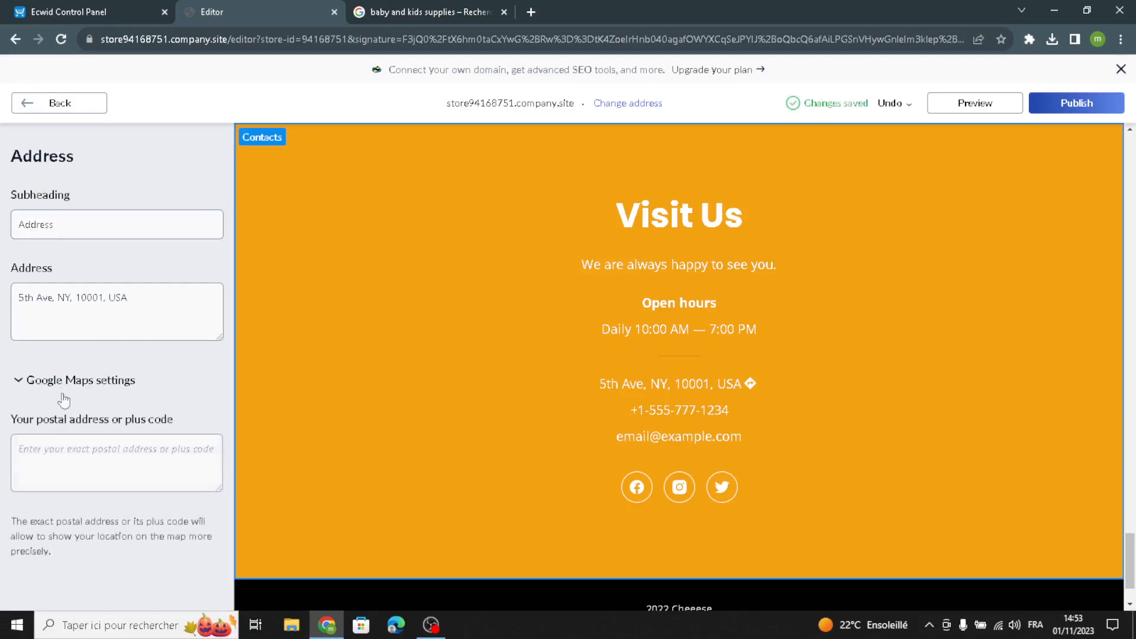
{"action": "left_click", "coordinate": [37, 104]}
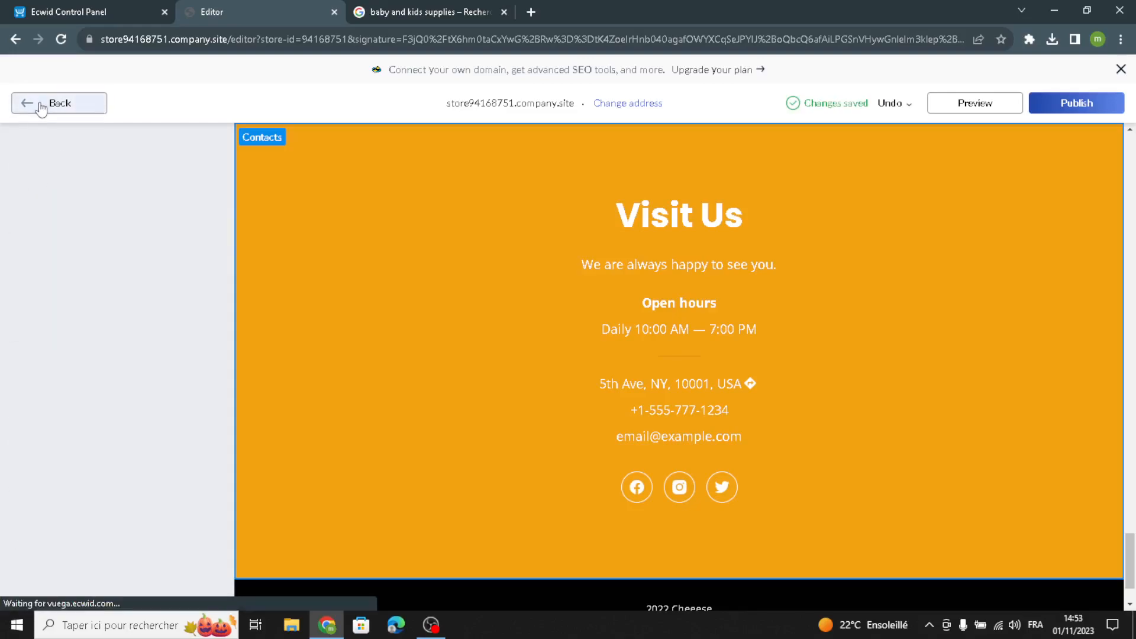
- Examine the Contacts section's opening hours settings and its remaining content options
{"action": "left_click", "coordinate": [105, 512]}
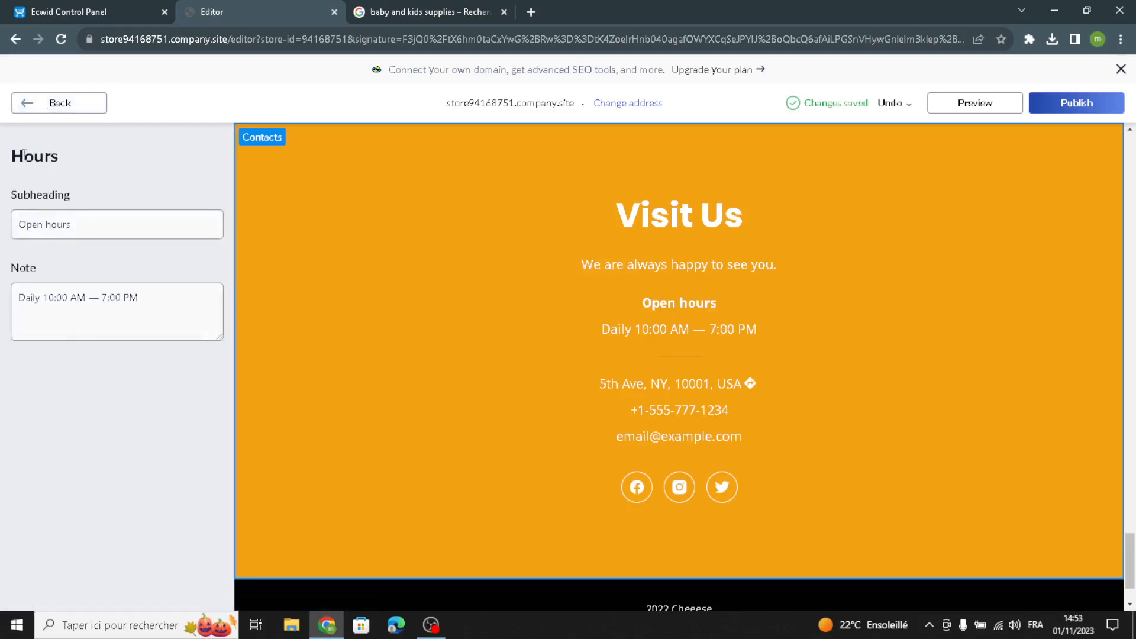
{"action": "left_click", "coordinate": [23, 103]}
{"action": "scroll", "coordinate": [97, 560], "scroll_direction": "down", "scroll_amount": 1}
{"action": "scroll", "coordinate": [94, 554], "scroll_direction": "down", "scroll_amount": 2}
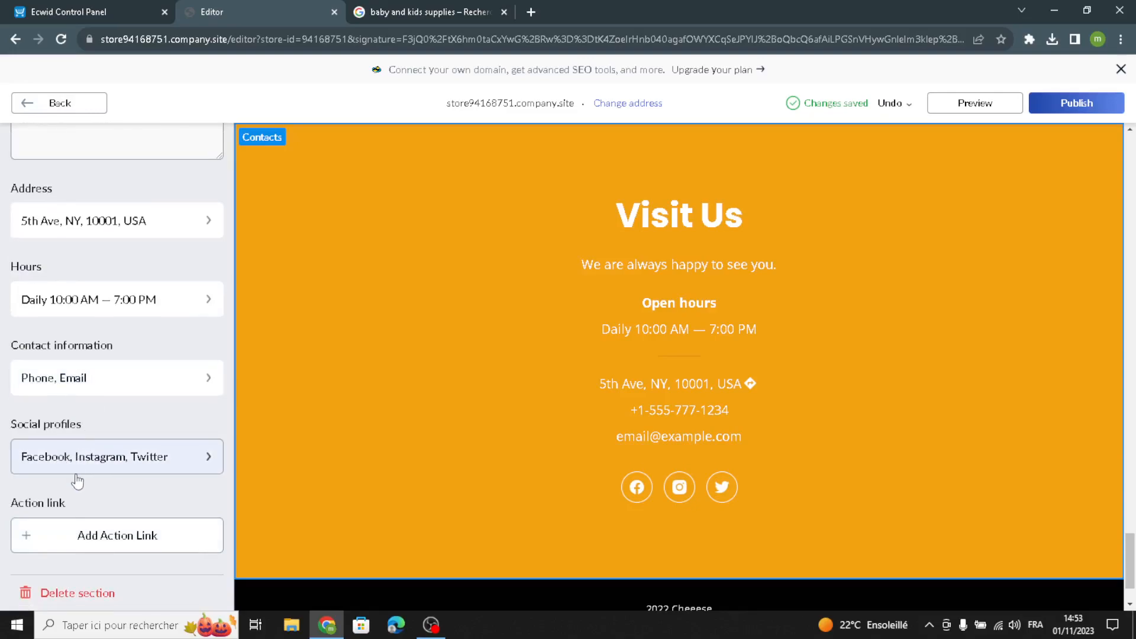
{"action": "scroll", "coordinate": [96, 394], "scroll_direction": "up", "scroll_amount": 3}
- Change the Contacts layout to an information card on the left over a full-width map, and return to the homepage sections
{"action": "left_click", "coordinate": [174, 185]}
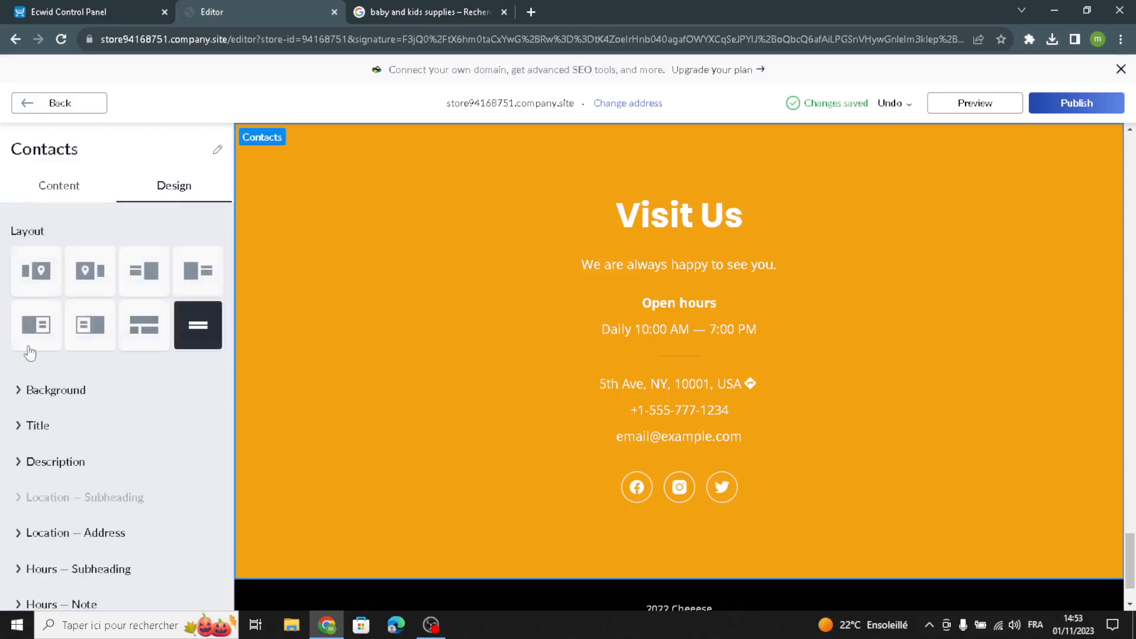
{"action": "left_click", "coordinate": [90, 325]}
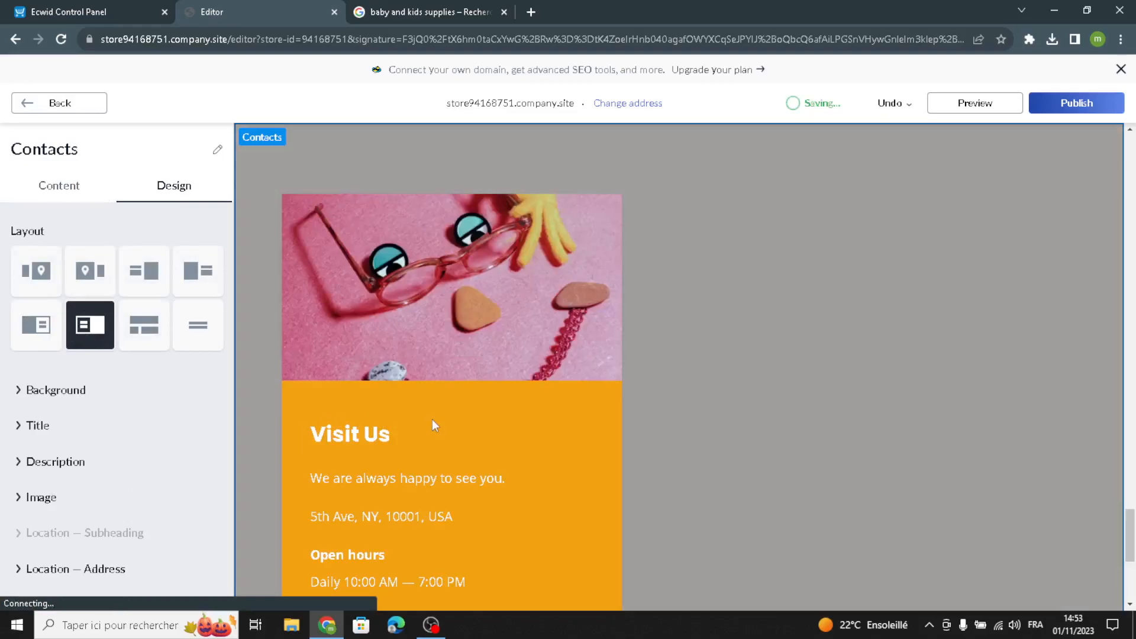
{"action": "scroll", "coordinate": [432, 420], "scroll_direction": "down", "scroll_amount": 1}
{"action": "mouse_move", "coordinate": [792, 385]}
{"action": "left_mouse_down"}
{"action": "mouse_move", "coordinate": [881, 474]}
{"action": "mouse_move", "coordinate": [868, 407]}
{"action": "mouse_move", "coordinate": [812, 388]}
{"action": "left_mouse_up"}
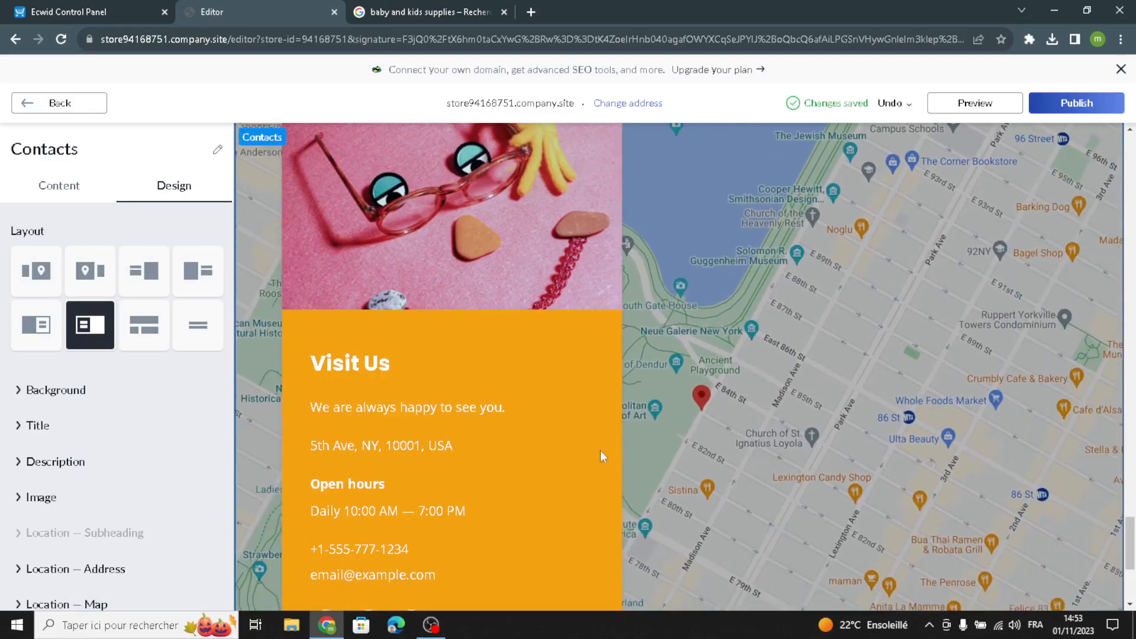
{"action": "left_click", "coordinate": [151, 278]}
{"action": "left_click", "coordinate": [197, 278]}
{"action": "left_click", "coordinate": [89, 319]}
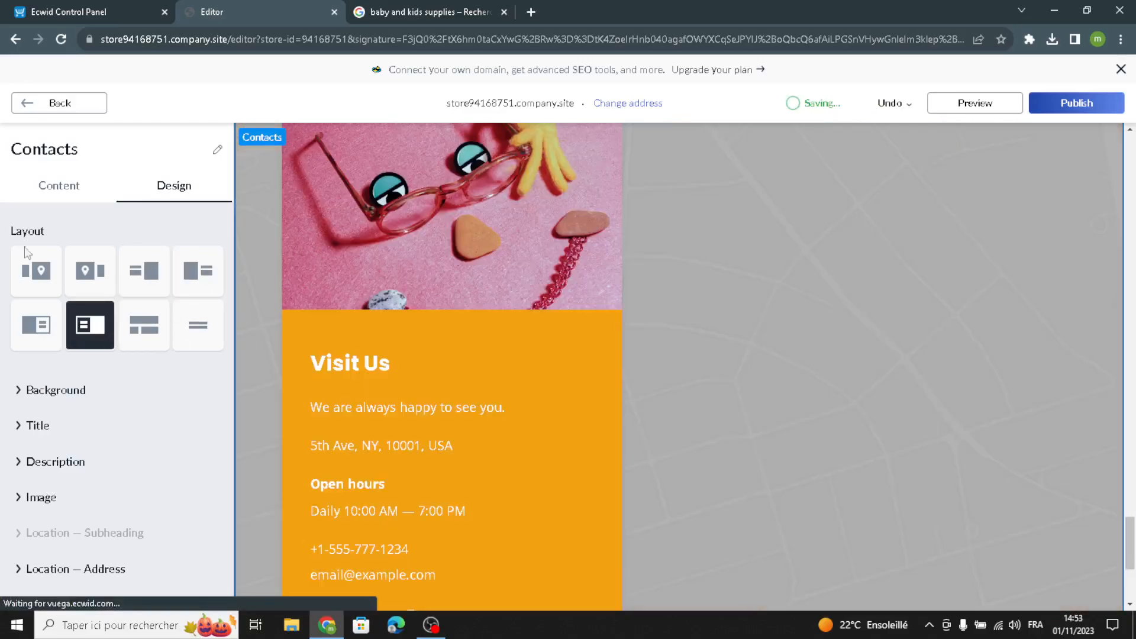
{"action": "left_click", "coordinate": [37, 112]}
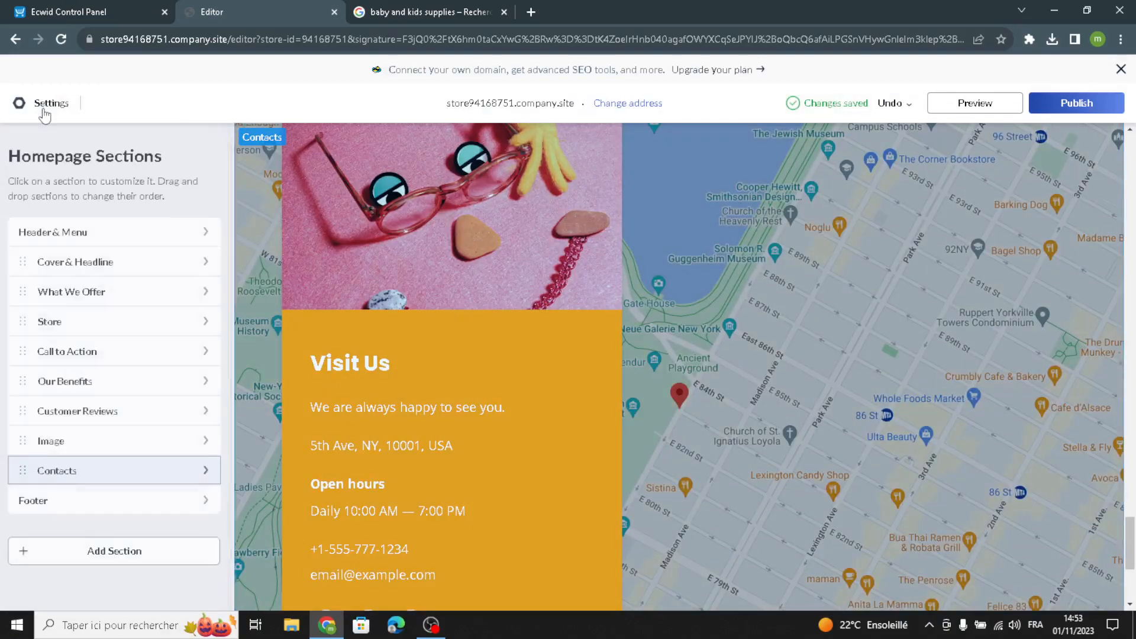
- Replace the Footer copyright text with "LittleSprouts" and return to the homepage sections
{"action": "left_click", "coordinate": [66, 502]}
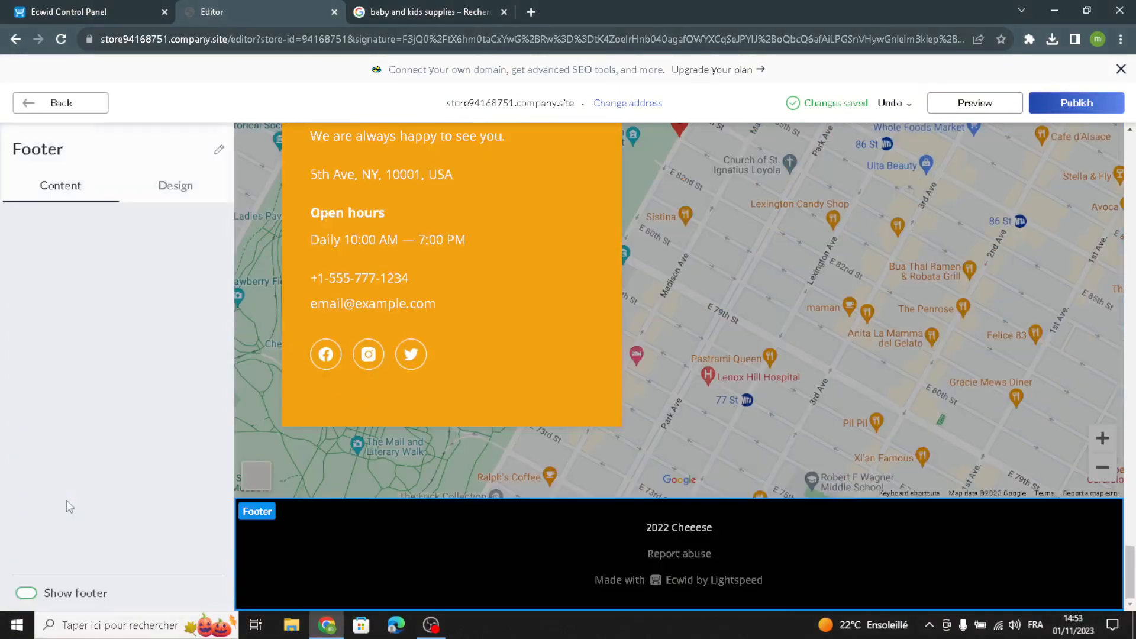
{"action": "left_click_drag", "start_coordinate": [123, 259], "coordinate": [2, 271]}
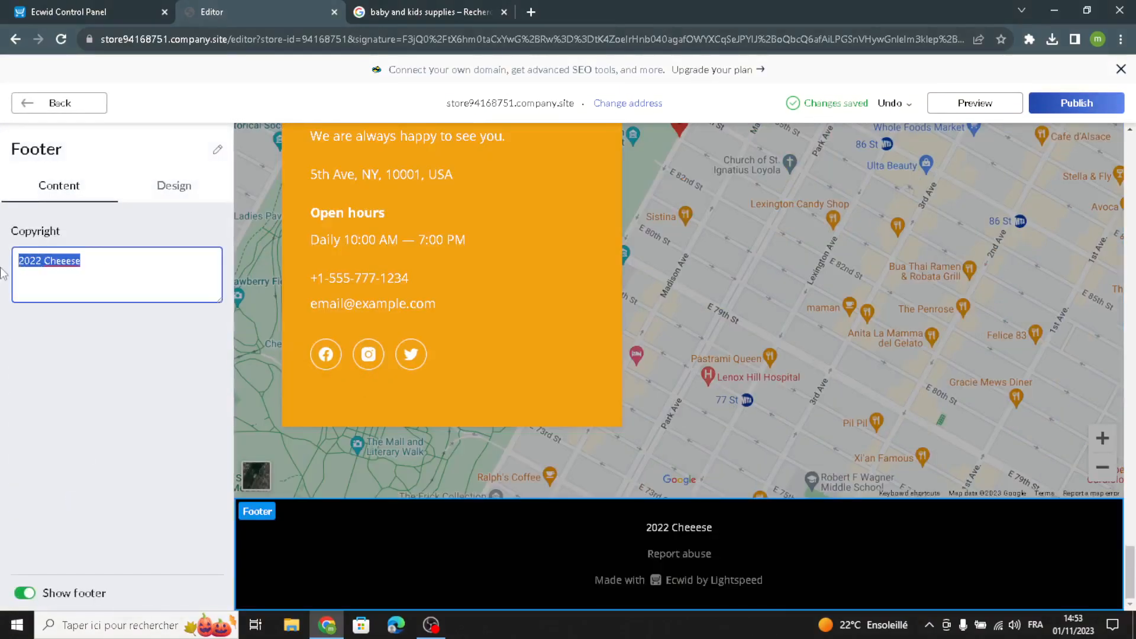
{"action": "type", "text": "LittleSprouts"}
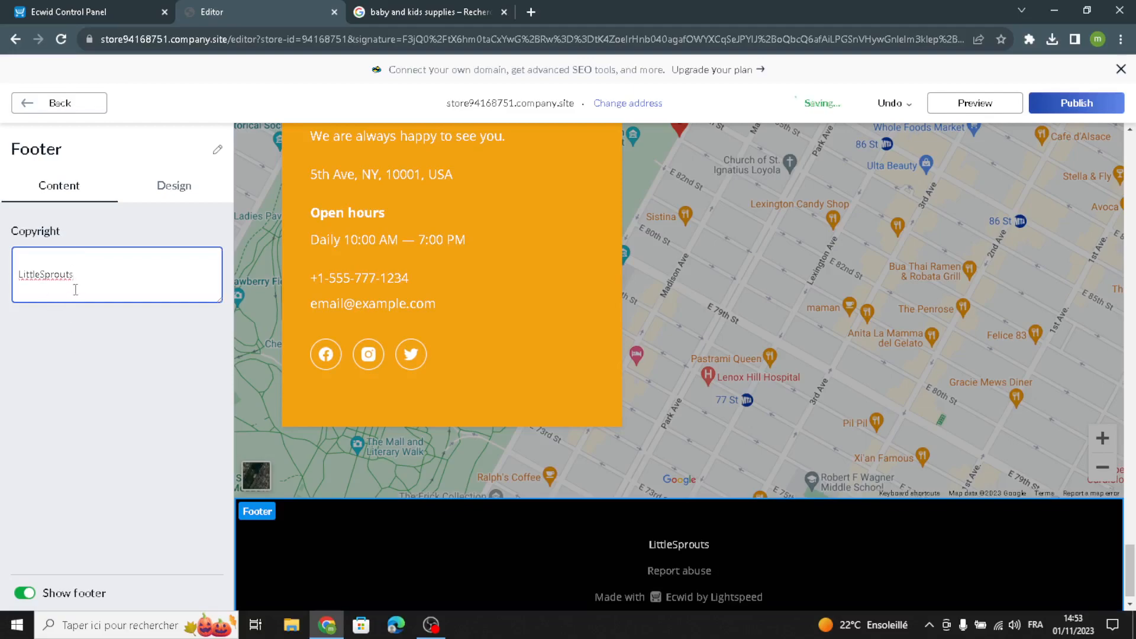
{"action": "key", "text": "BackSpace"}
{"action": "left_click", "coordinate": [118, 371]}
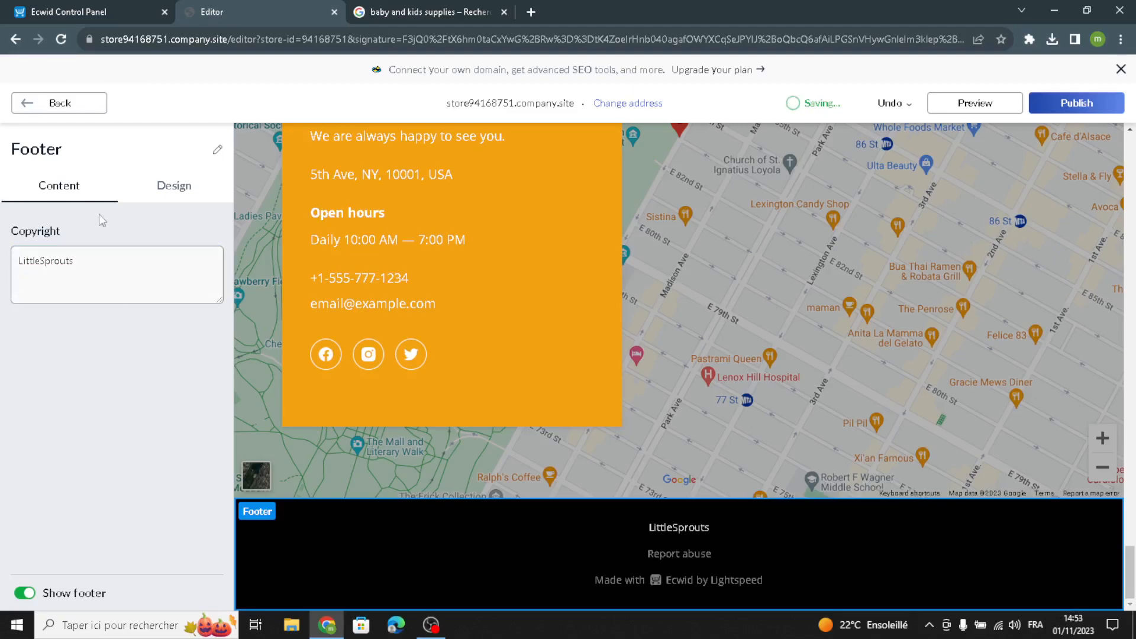
{"action": "left_click", "coordinate": [172, 188]}
{"action": "left_click", "coordinate": [56, 104]}
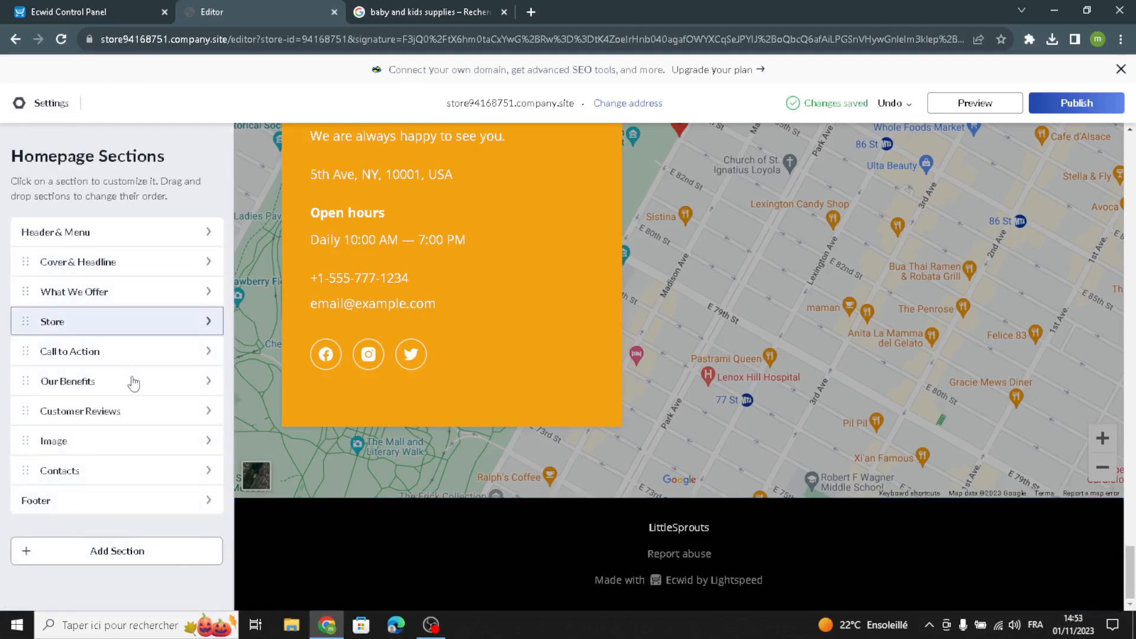
- Examine the section templates available to add, including Promo Sliders, Special Offers, Customer Reviews and Intro & Cover, and return to the homepage sections
{"action": "left_click", "coordinate": [99, 556]}
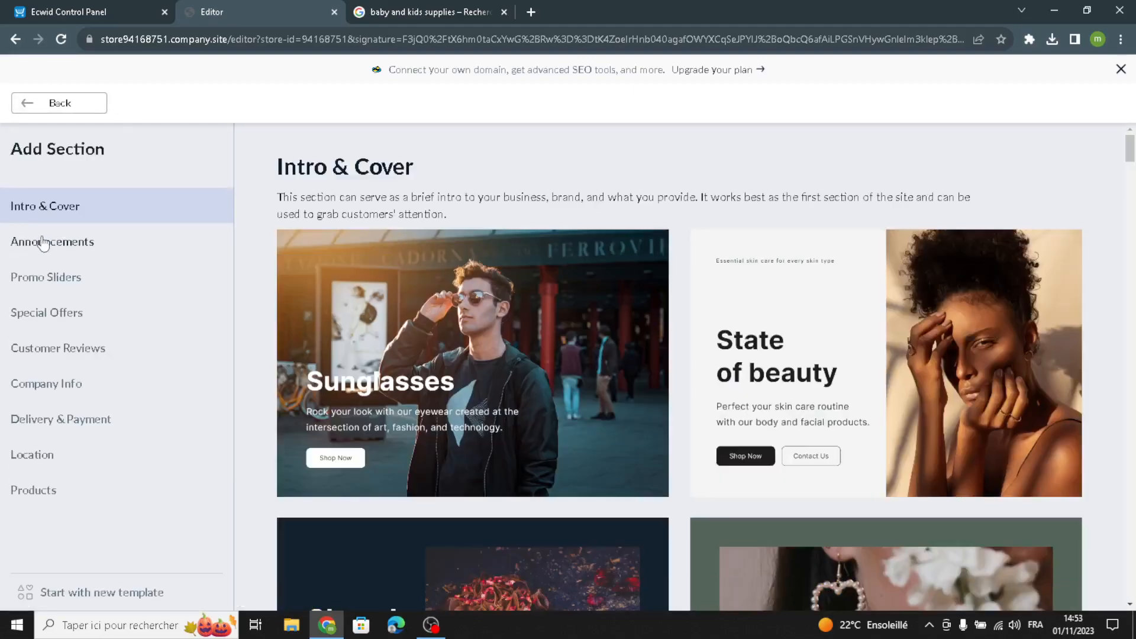
{"action": "left_click", "coordinate": [51, 274]}
{"action": "left_click", "coordinate": [30, 314]}
{"action": "left_click", "coordinate": [25, 348]}
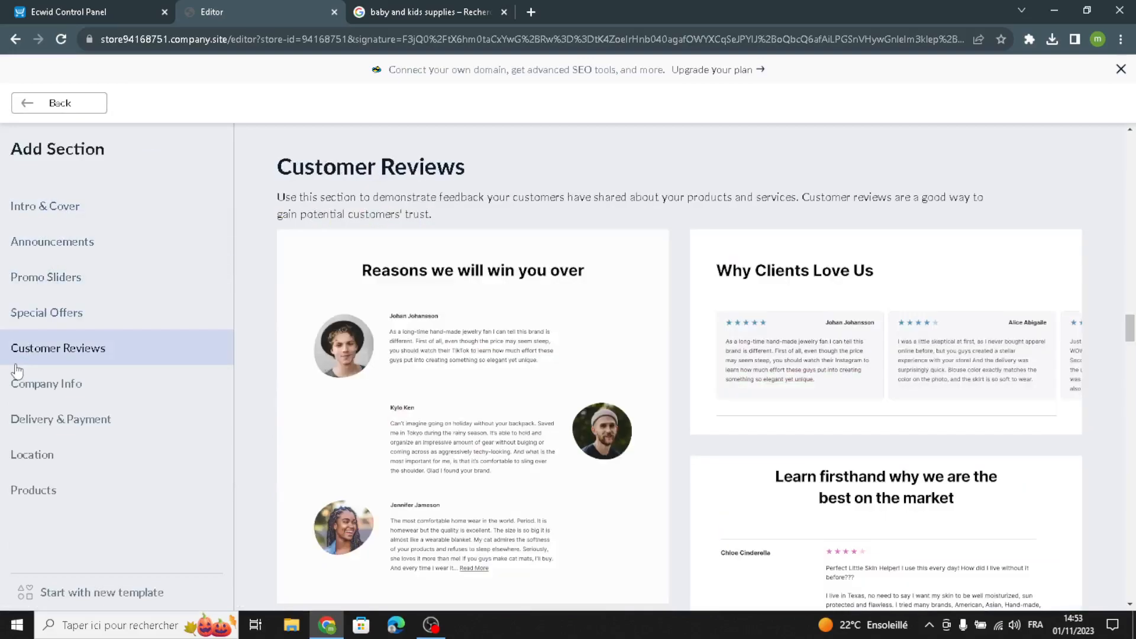
{"action": "left_click", "coordinate": [43, 207]}
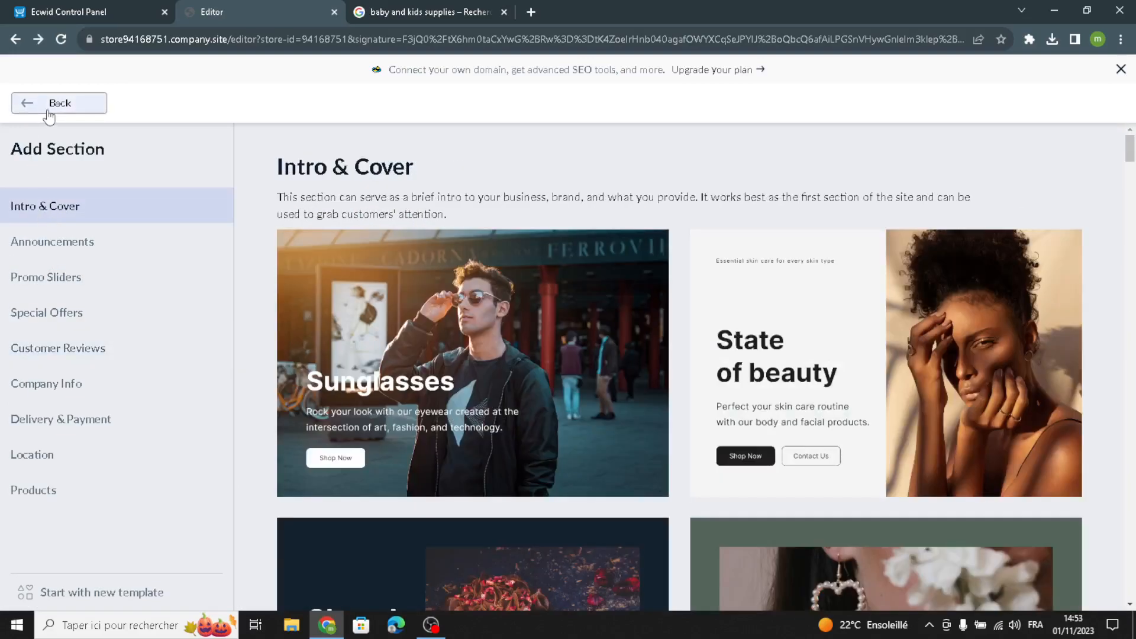
{"action": "left_click", "coordinate": [48, 107]}
{"action": "scroll", "coordinate": [666, 301], "scroll_direction": "up", "scroll_amount": 3}
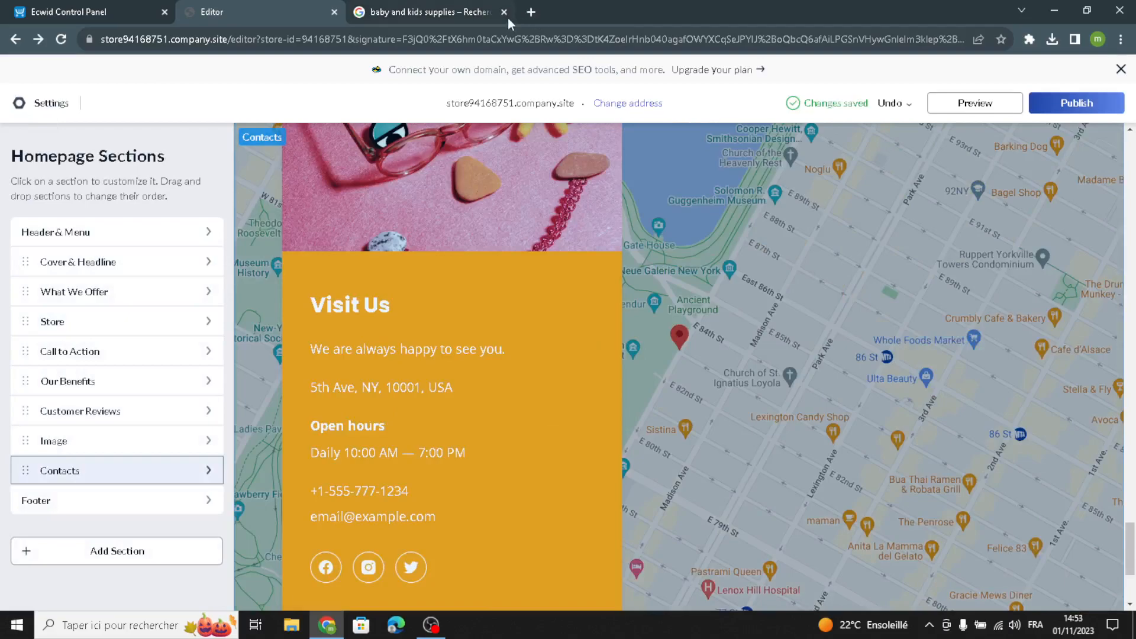
- Close the "baby and kids supplies" Google search tab and publish the customised store site
{"action": "left_click", "coordinate": [504, 13]}
{"action": "left_click", "coordinate": [1033, 104]}
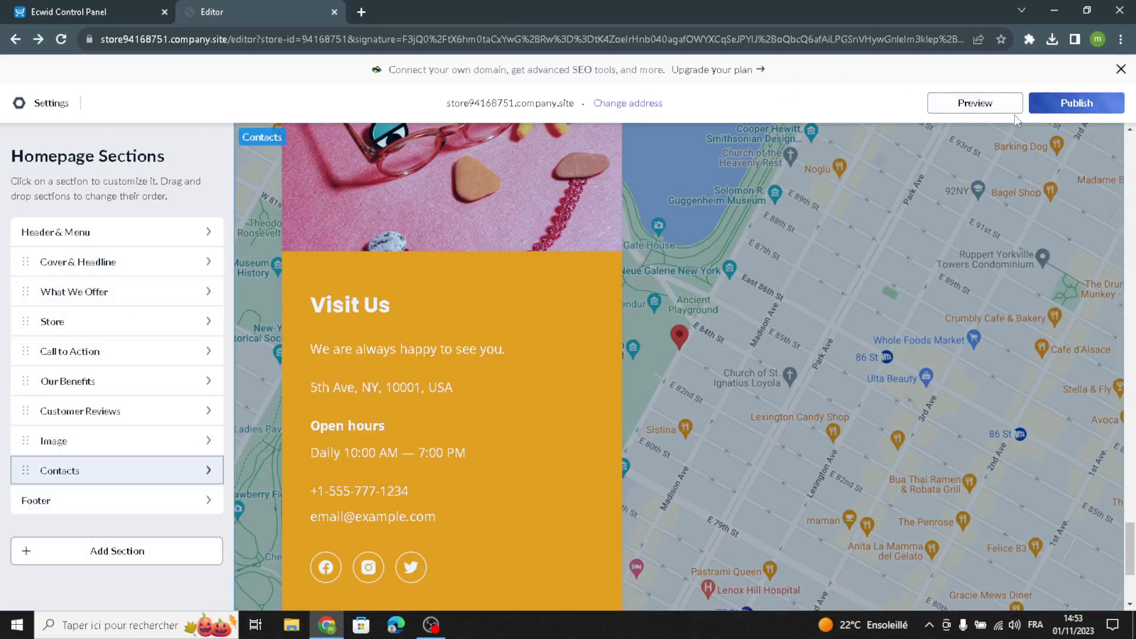
{"action": "scroll", "coordinate": [820, 278], "scroll_direction": "up", "scroll_amount": 20}
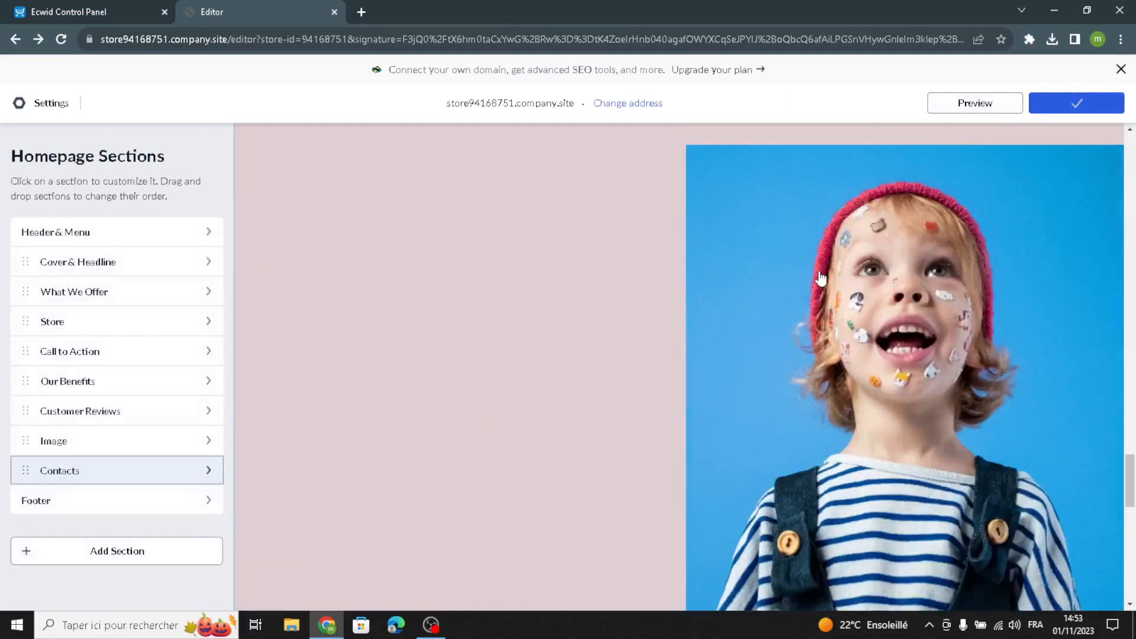
{"action": "scroll", "coordinate": [819, 278], "scroll_direction": "up", "scroll_amount": 20}
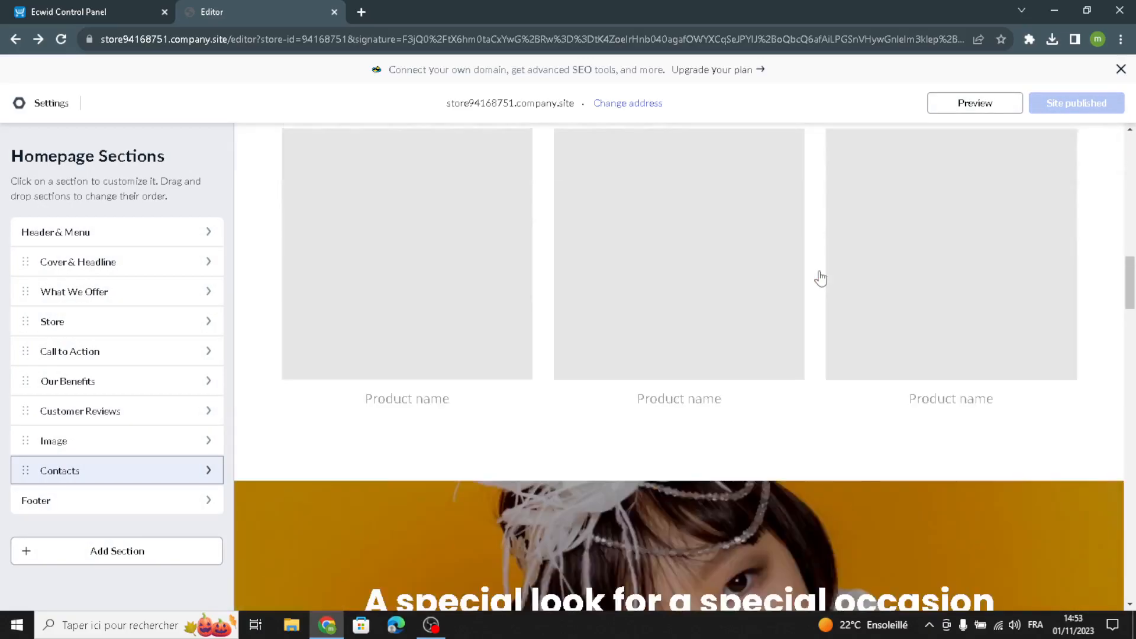
{"action": "scroll", "coordinate": [820, 278], "scroll_direction": "up", "scroll_amount": 5}
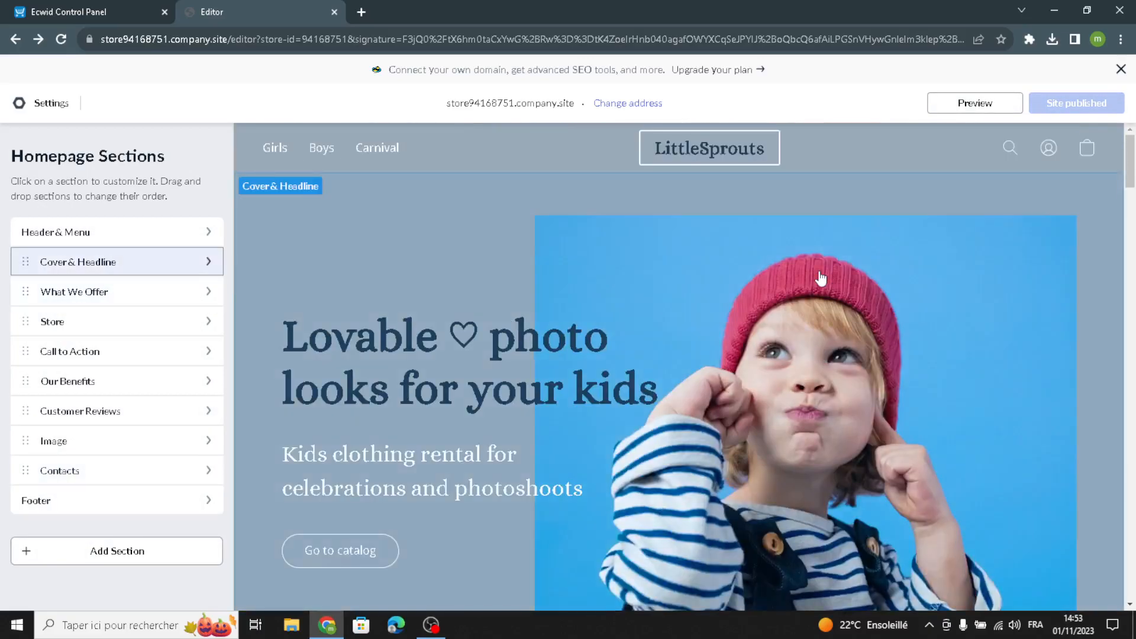
{"action": "scroll", "coordinate": [819, 278], "scroll_direction": "down", "scroll_amount": 15}
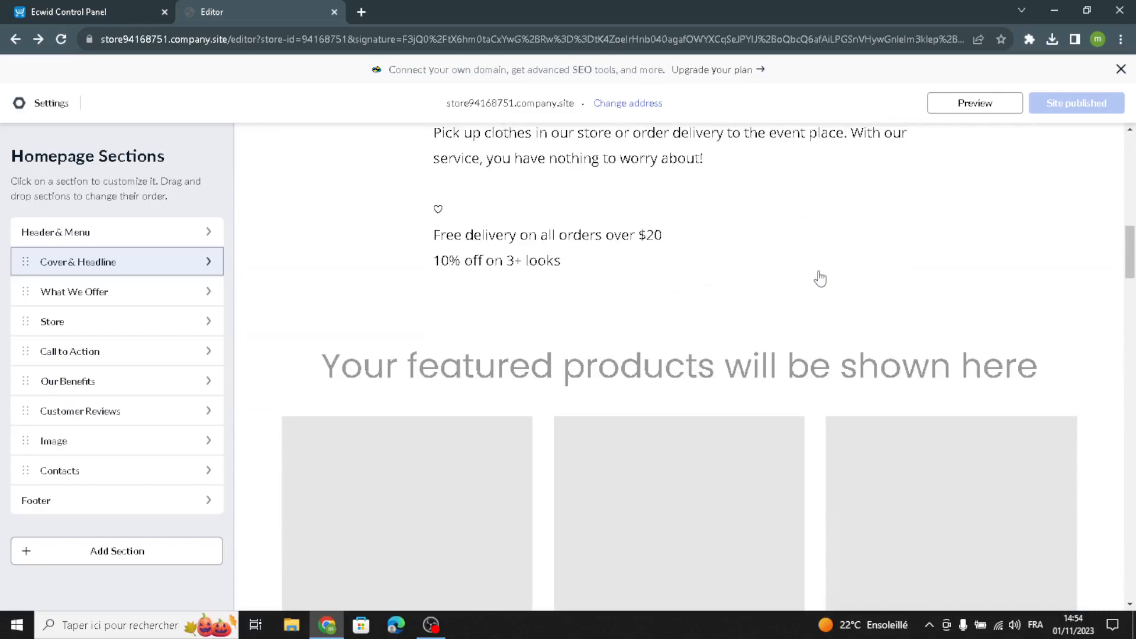
{"action": "scroll", "coordinate": [820, 278], "scroll_direction": "down", "scroll_amount": 4}
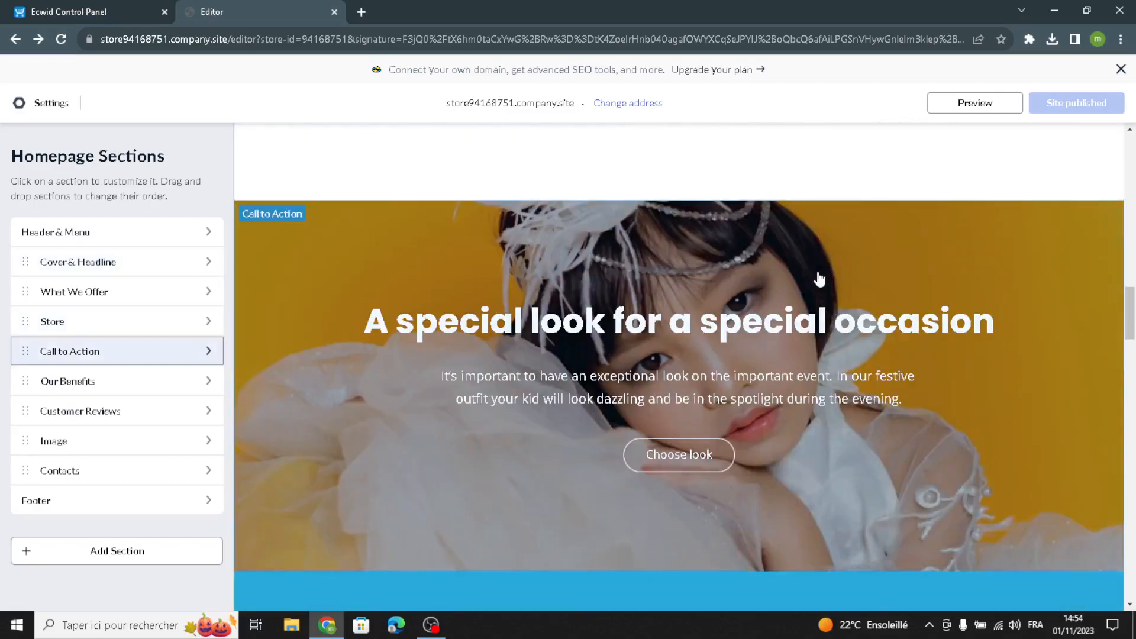